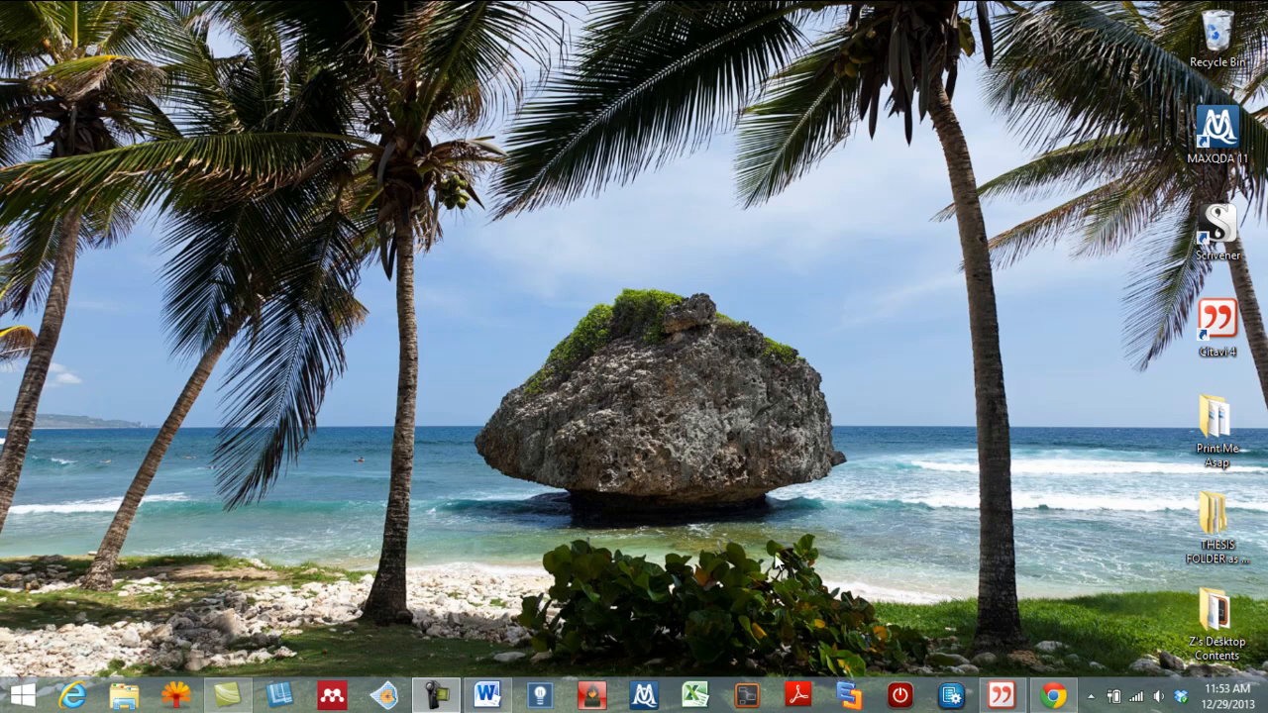
# Step: Switch to Chrome and look over the Paper Working Title and Abstract or Focus Statement cards in the academic paper template
pyautogui.click(1057, 698)
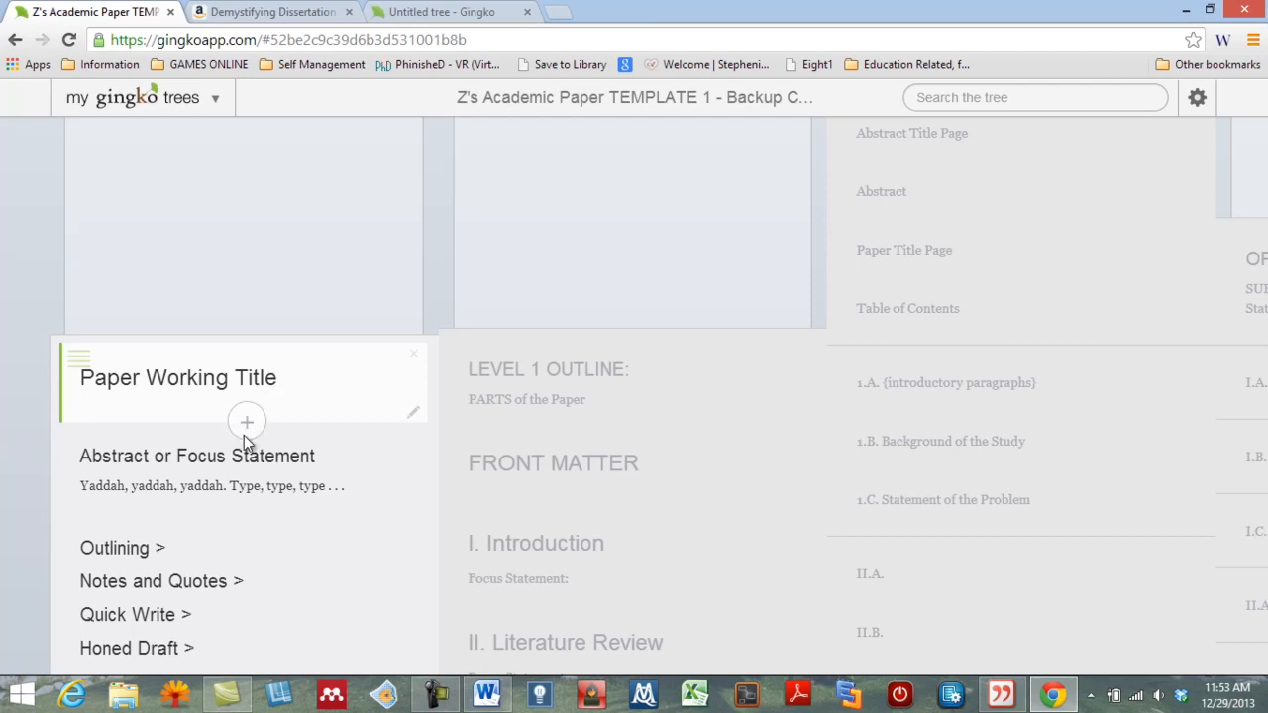
pyautogui.click(238, 482)
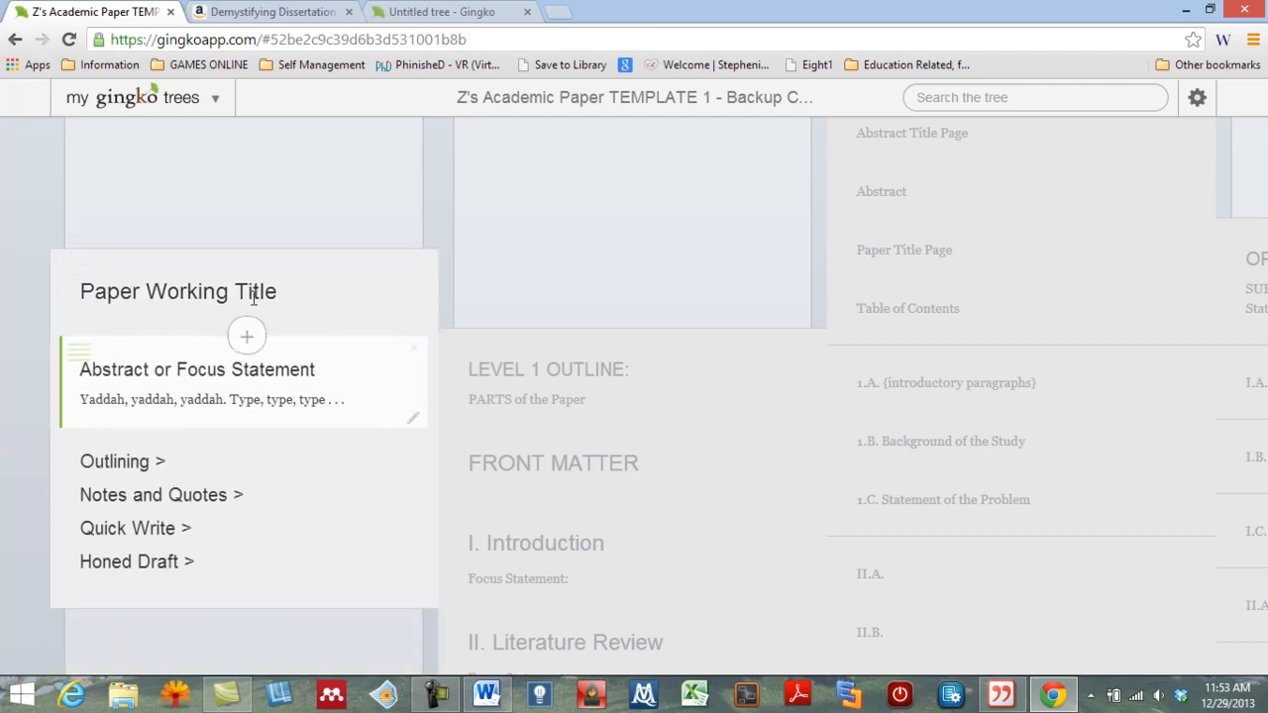
pyautogui.click(254, 297)
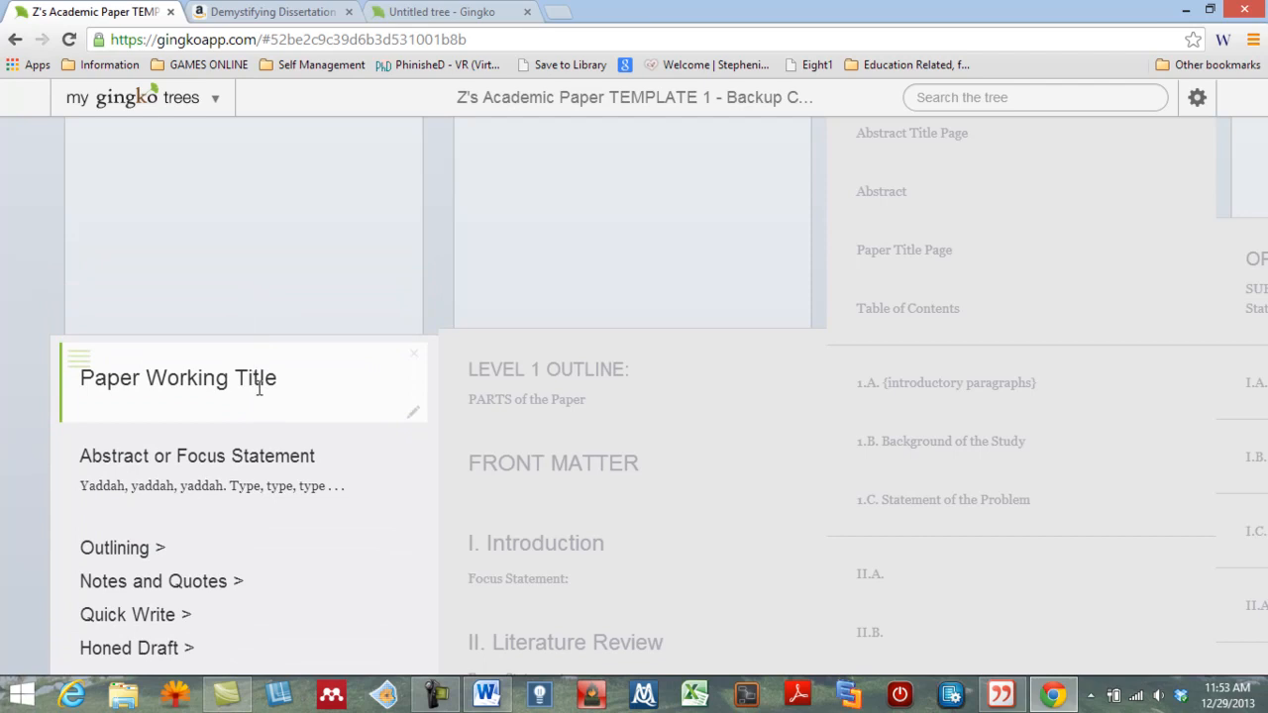
pyautogui.press('Down')
pyautogui.press('Down')
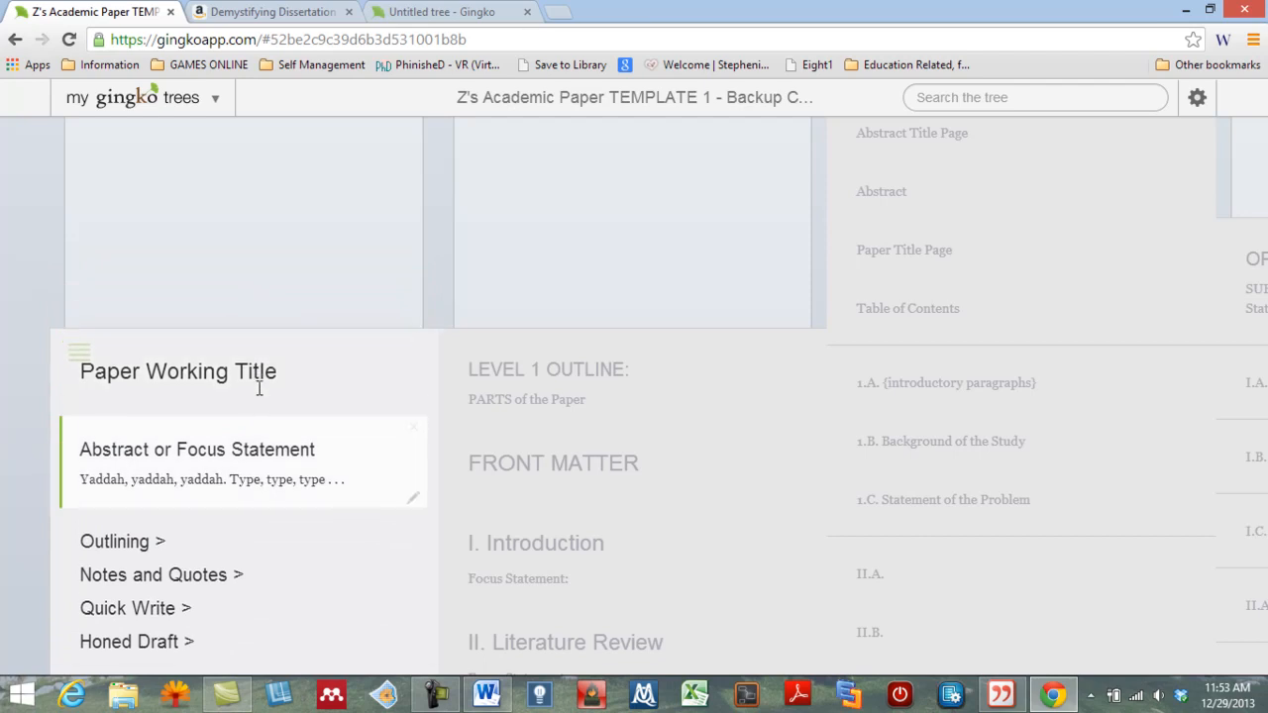
pyautogui.press('Up')
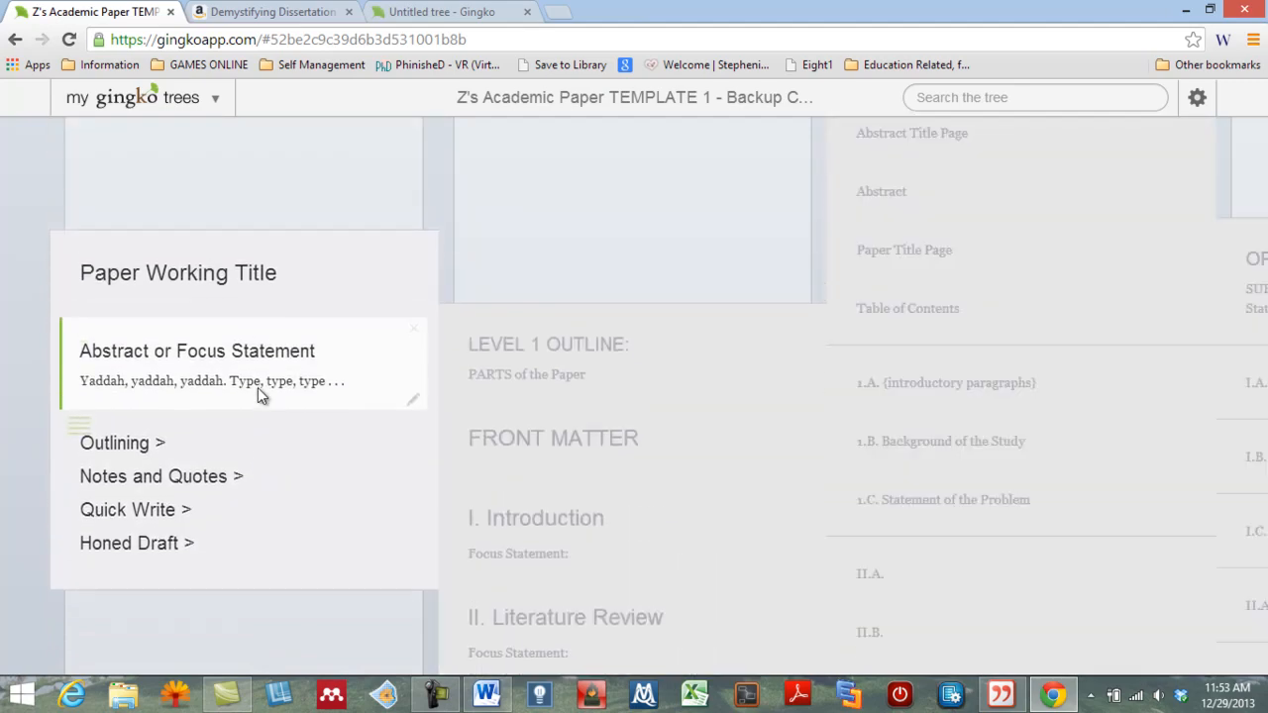
# Step: View the Amazon page for the book Demystifying Dissertation Writing, including its author details
pyautogui.click(259, 12)
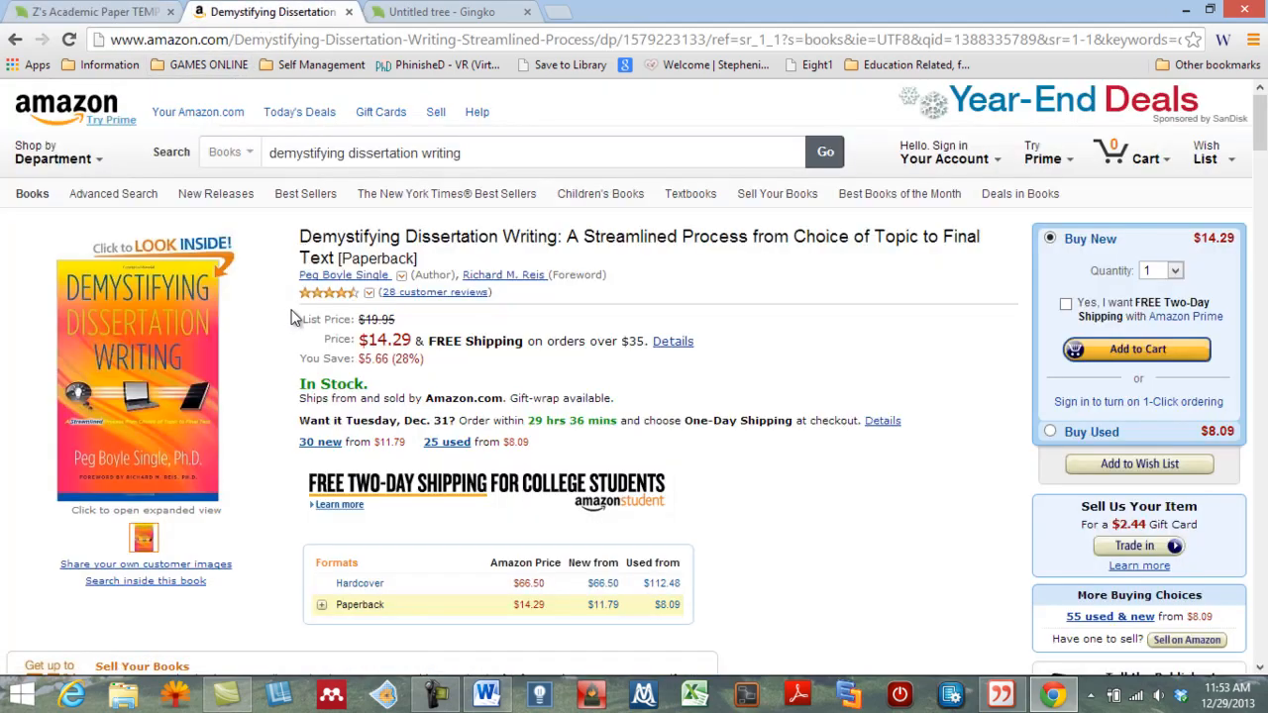
pyautogui.moveTo(319, 285)
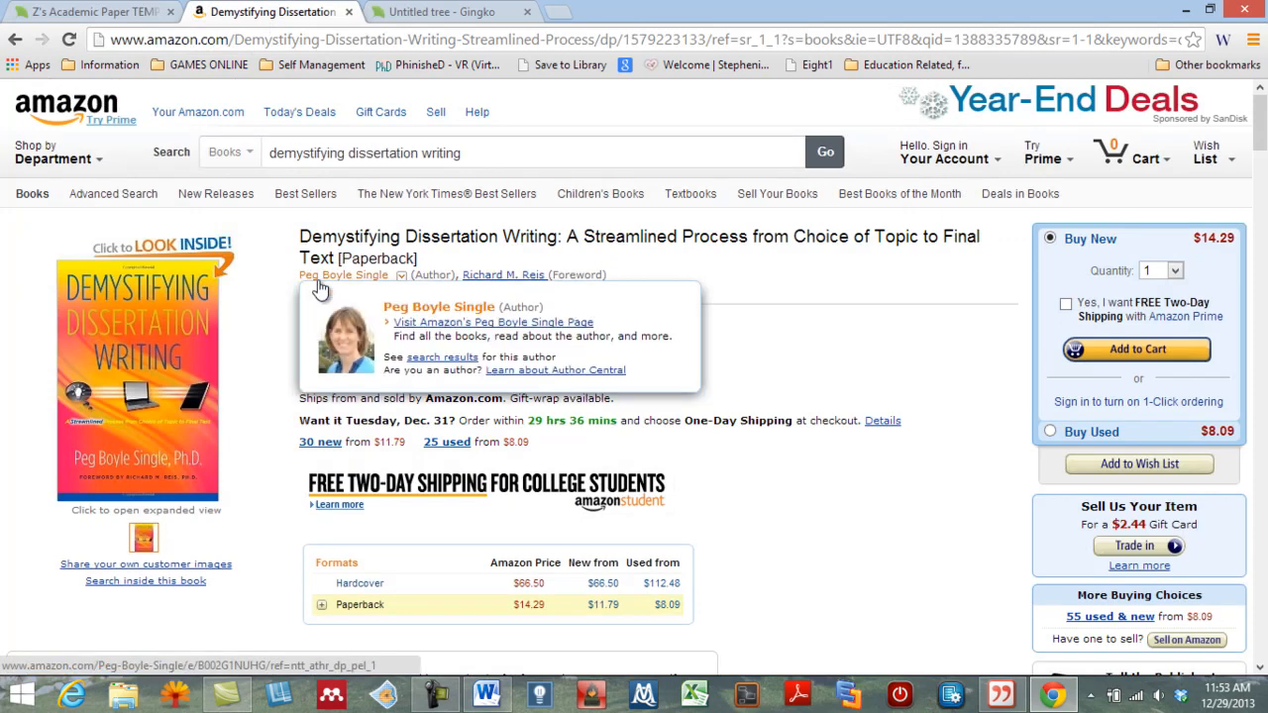
pyautogui.moveTo(272, 240)
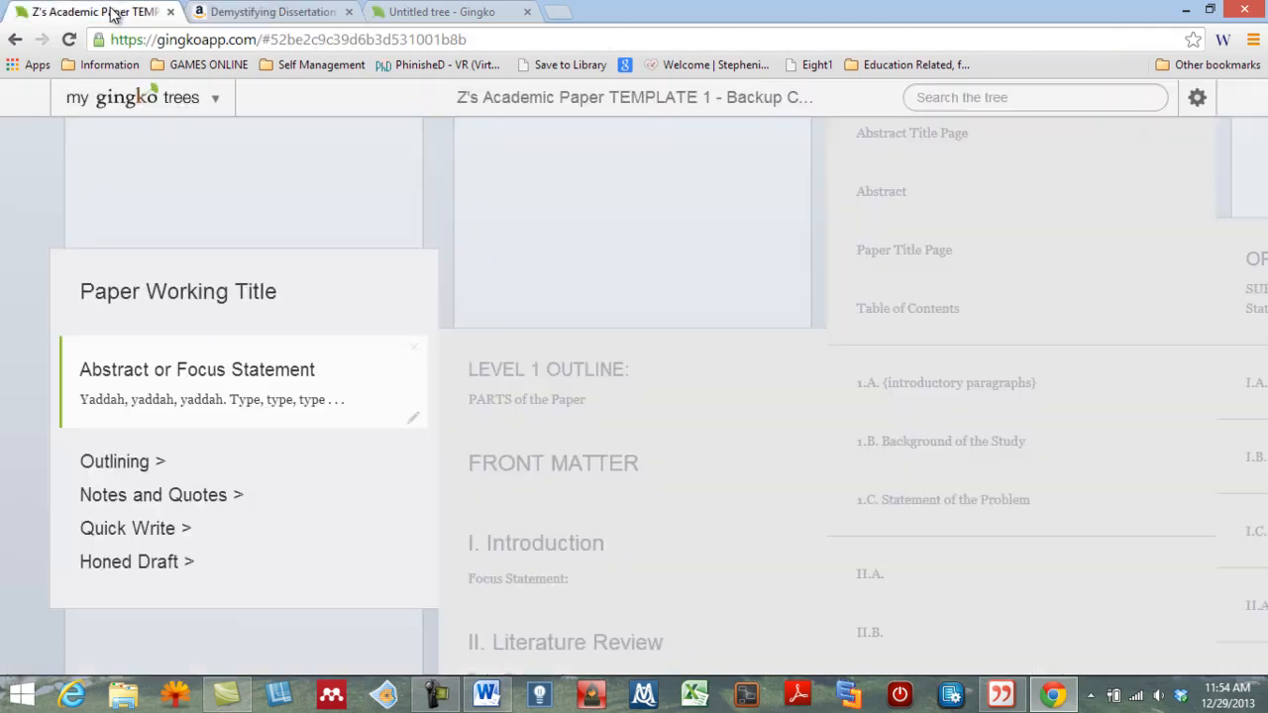
# Step: Look at the blank Untitled tree in Gingko and return to the academic paper template tree
pyautogui.click(111, 12)
pyautogui.click(451, 15)
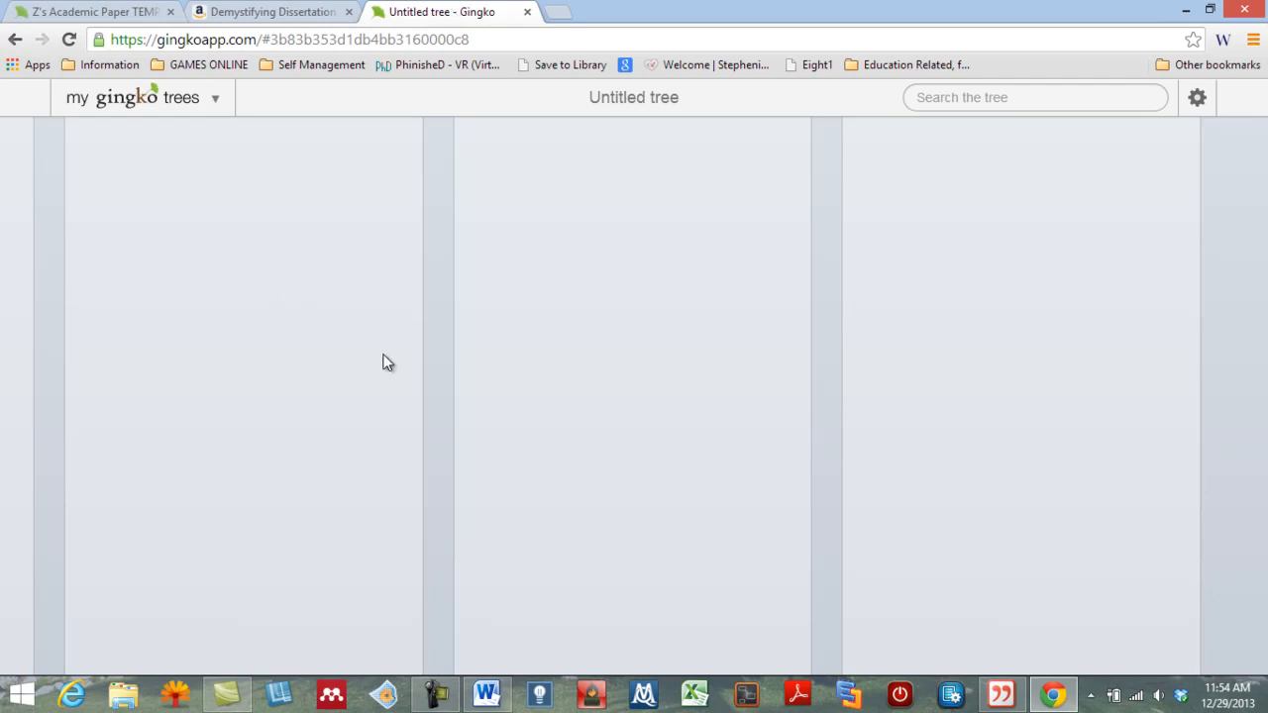
pyautogui.hotkey('ctrl', '1')
pyautogui.click(200, 463)
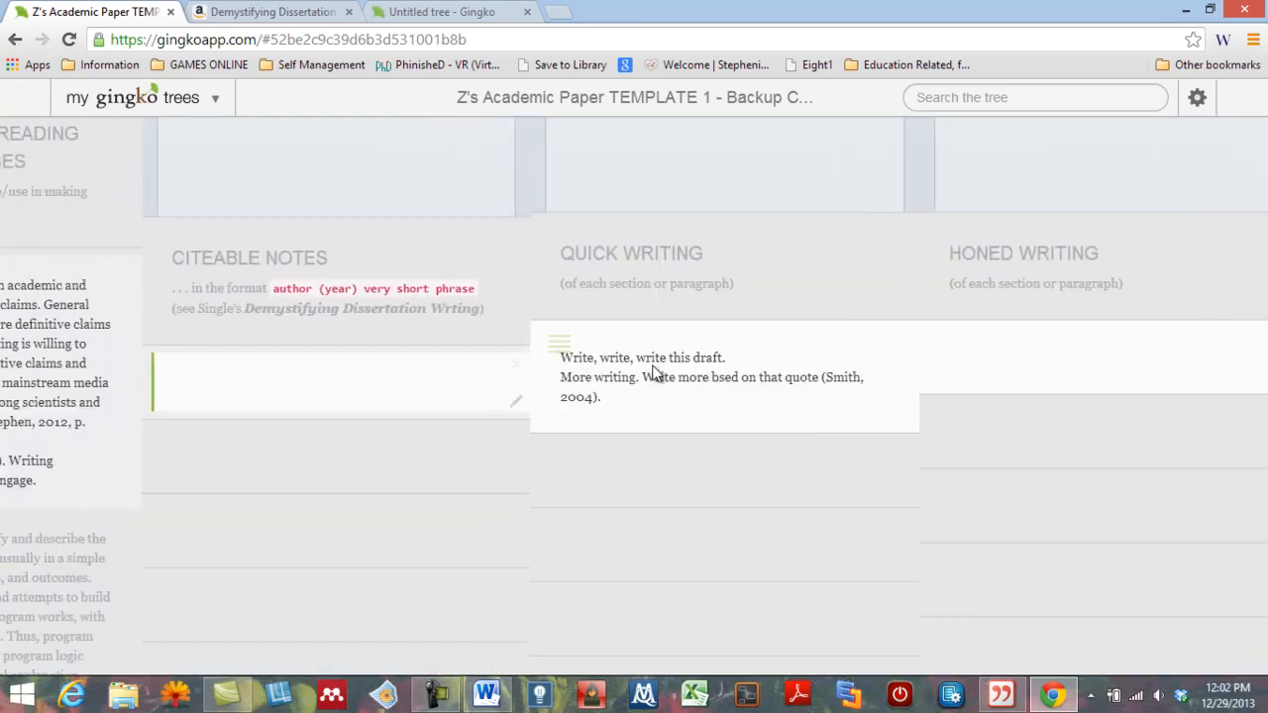
# Step: Look through the quote cards for Point #1 in the quotes, interactive reading notes and paraphrases column
pyautogui.press('Left')
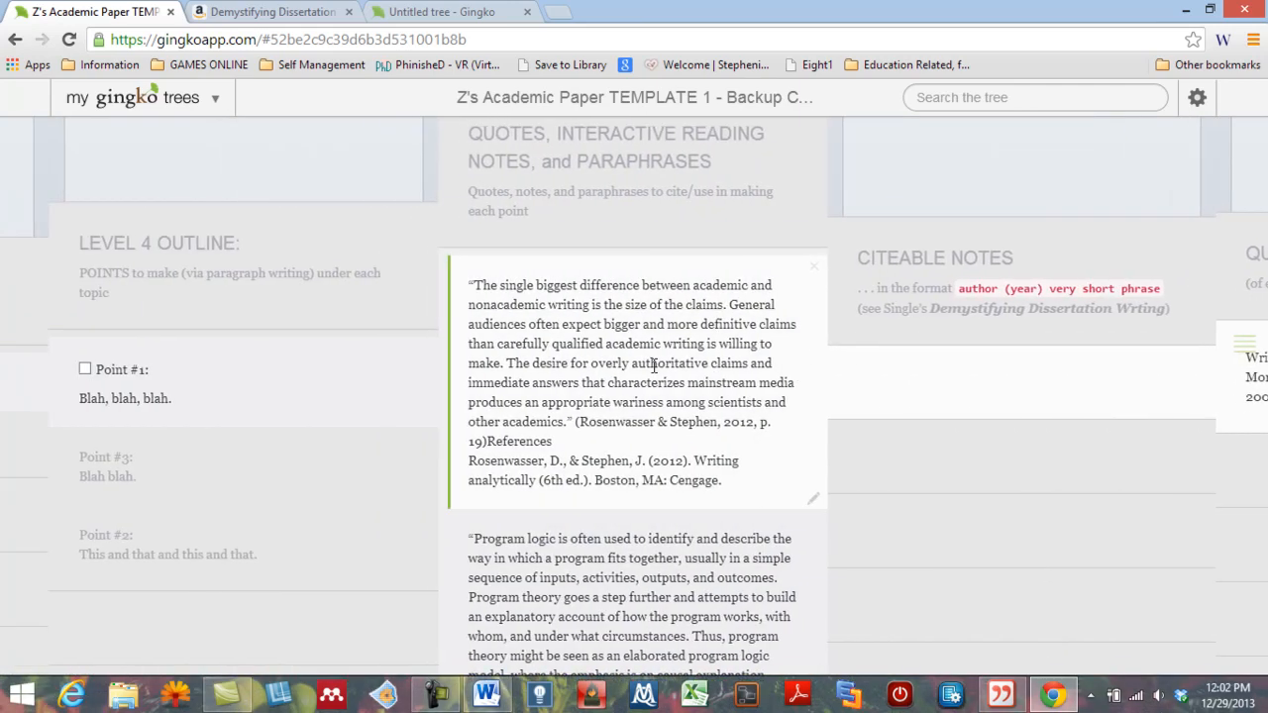
pyautogui.press('Down')
pyautogui.press('Down')
pyautogui.press('Down')
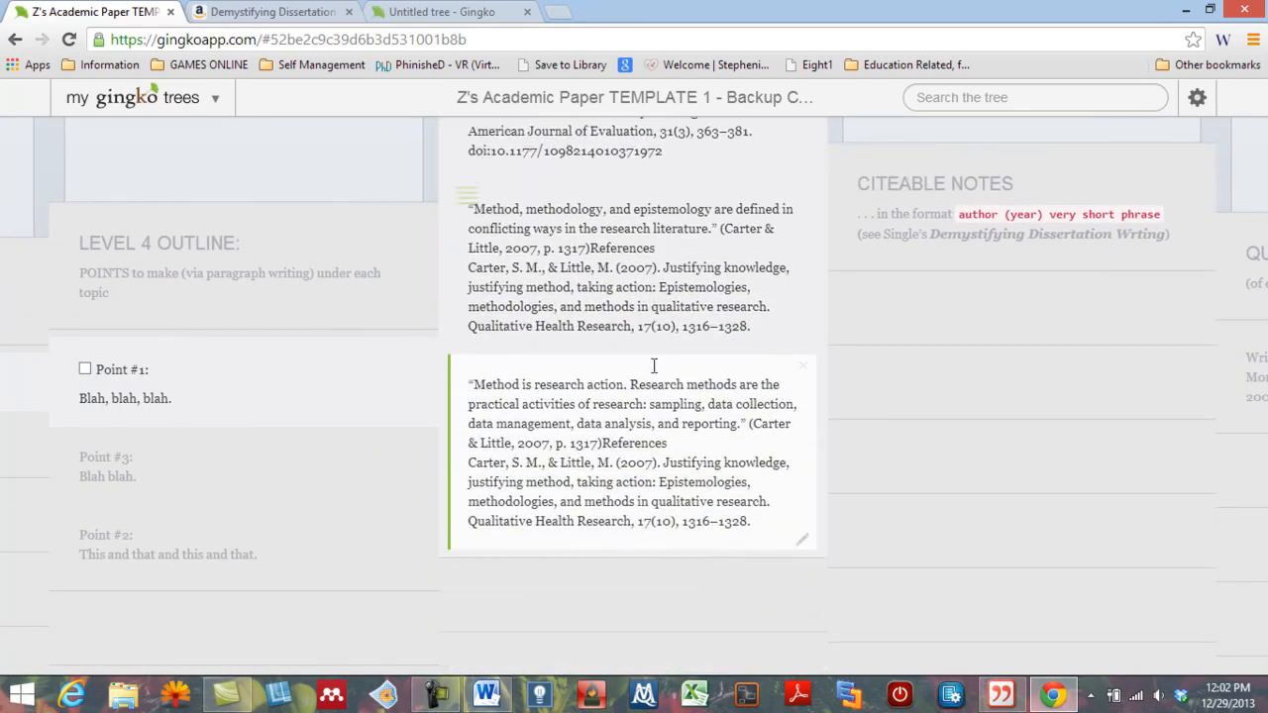
pyautogui.press('Up')
pyautogui.press('Up')
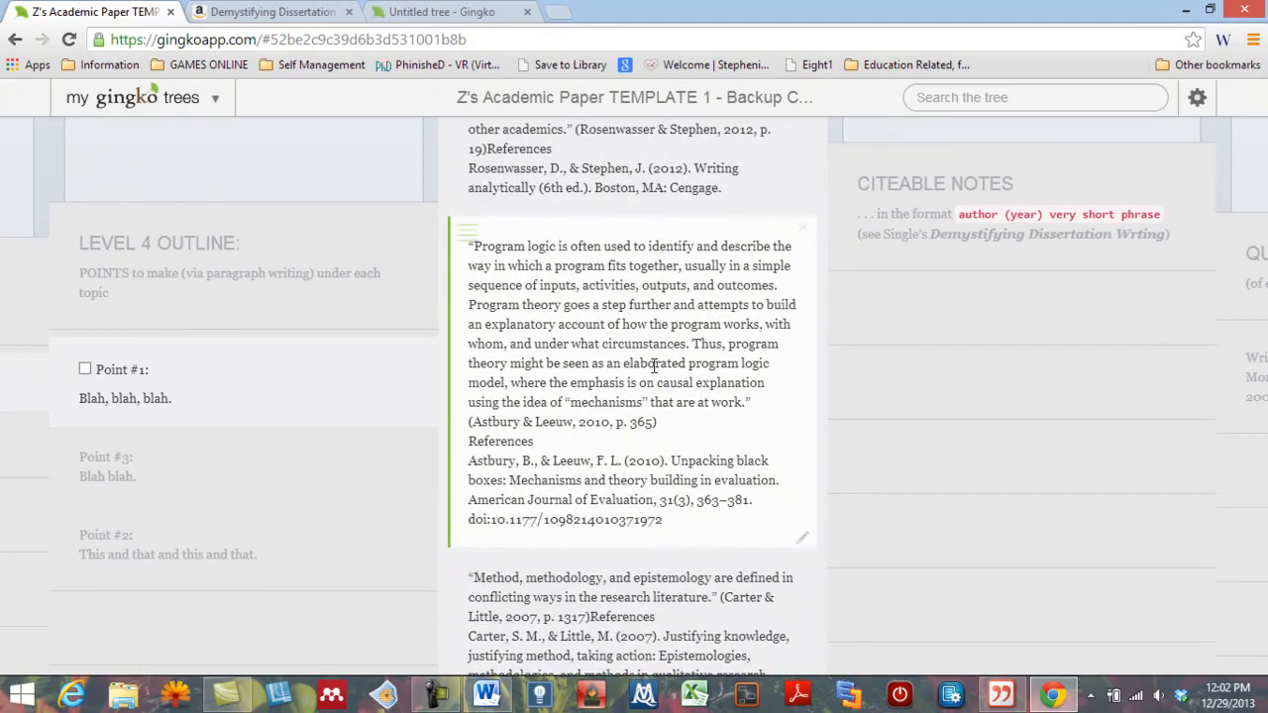
# Step: Go back from the quotes to the Level 1 outline and look through the paper's parts from Introduction to IV
pyautogui.press('Left')
pyautogui.press('Left')
pyautogui.press('Left')
pyautogui.press('Left')
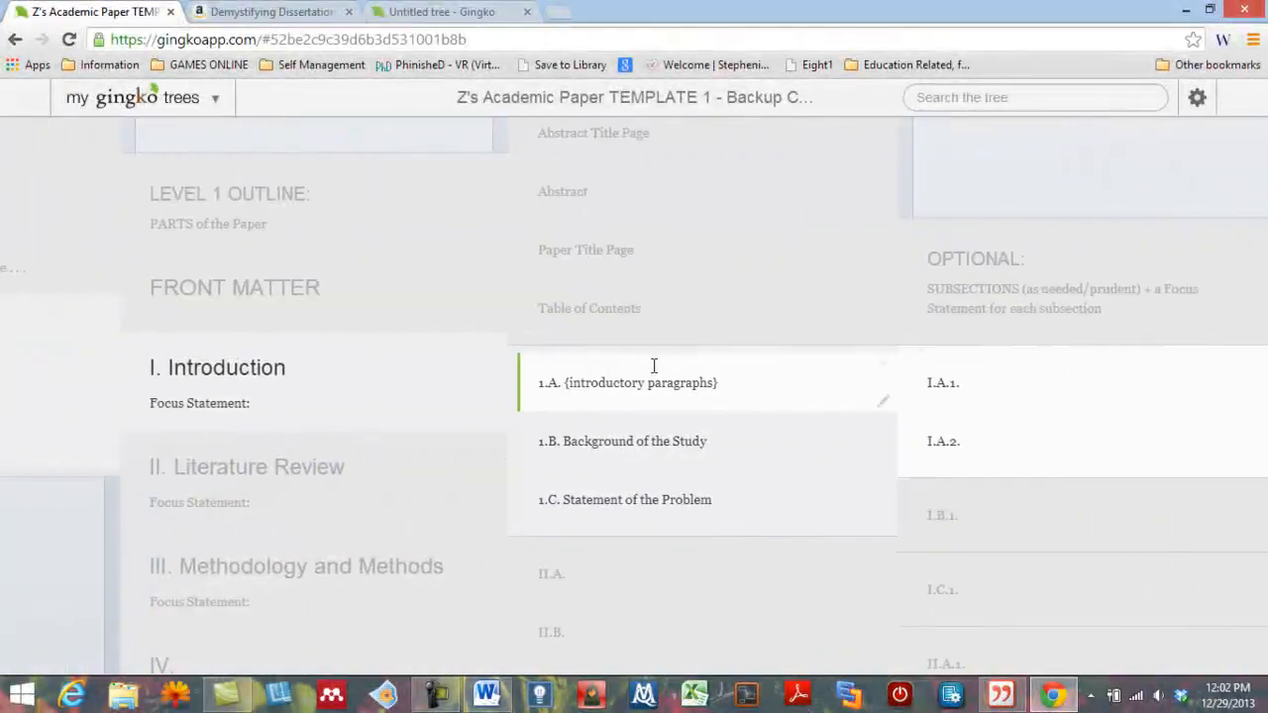
pyautogui.press('Down')
pyautogui.press('Left')
pyautogui.press('Down')
pyautogui.press('Down')
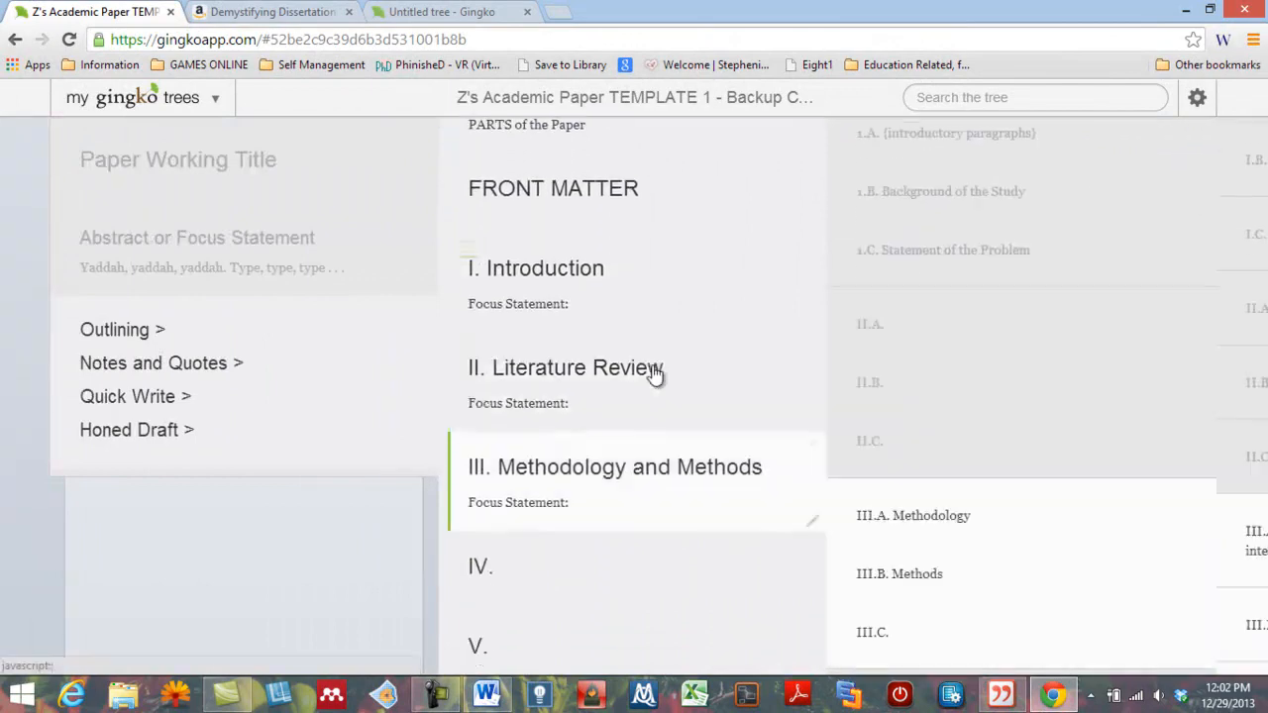
pyautogui.press('Down')
# Step: Examine the section cards of the Literature Review part, ending on subsection II.A.1
pyautogui.press('Right')
pyautogui.press('Up')
pyautogui.press('Up')
pyautogui.press('Up')
pyautogui.press('Up')
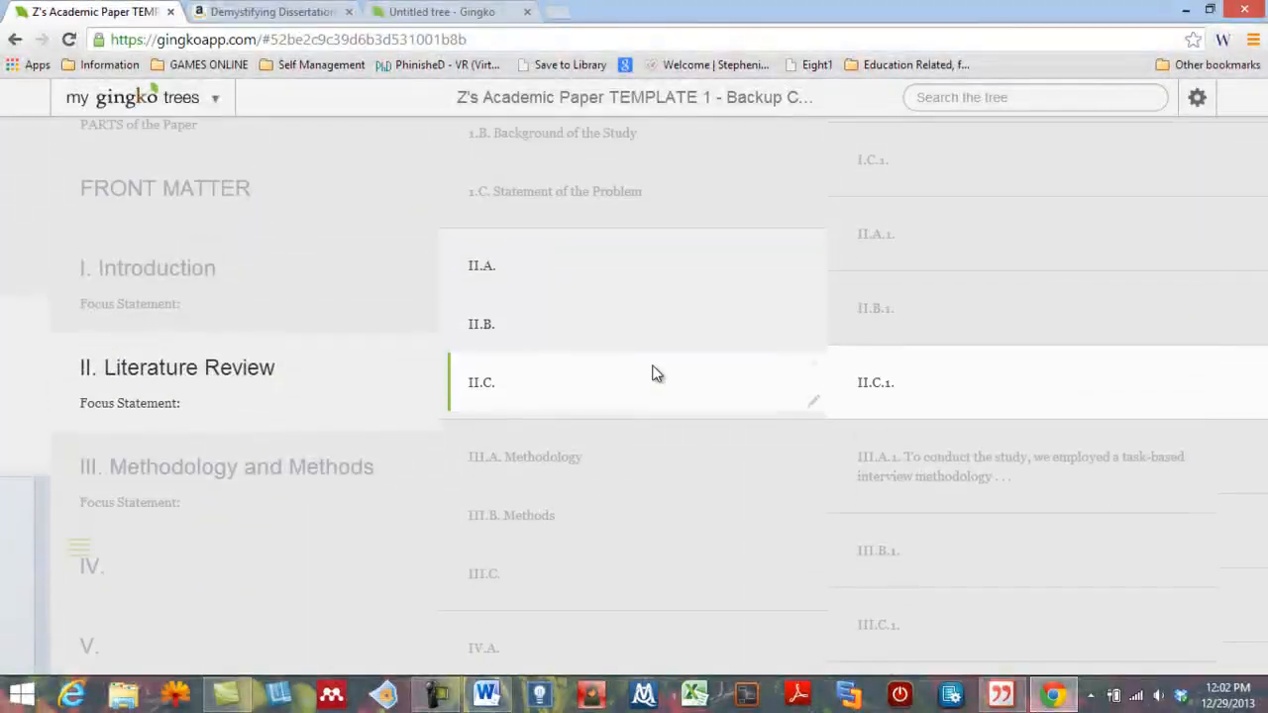
pyautogui.press('Left')
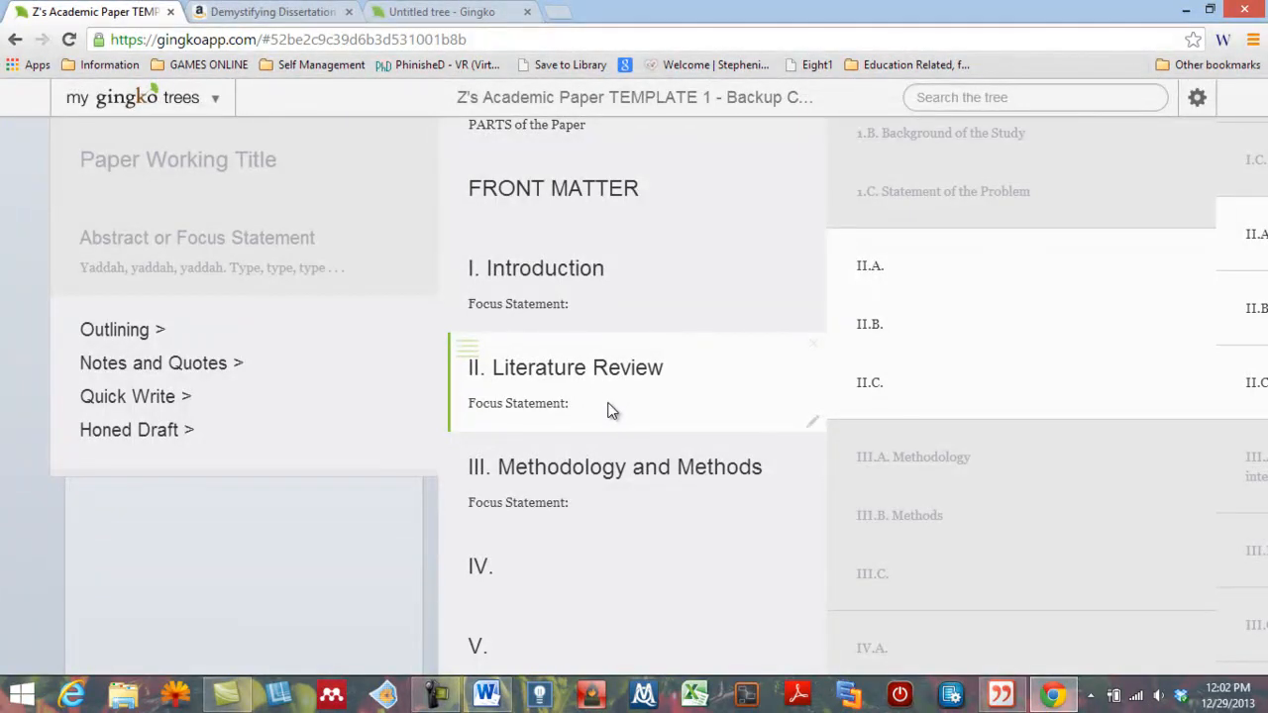
pyautogui.press('Right')
pyautogui.press('Down')
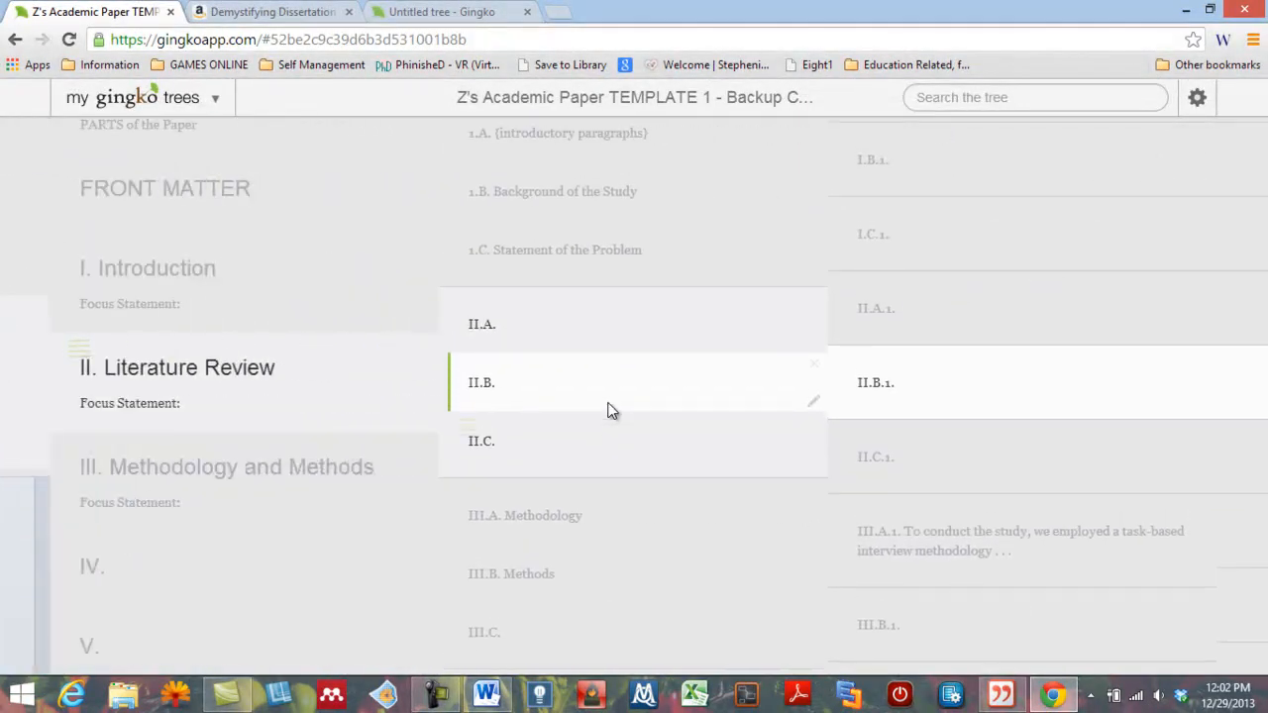
pyautogui.press('Up')
pyautogui.press('Right')
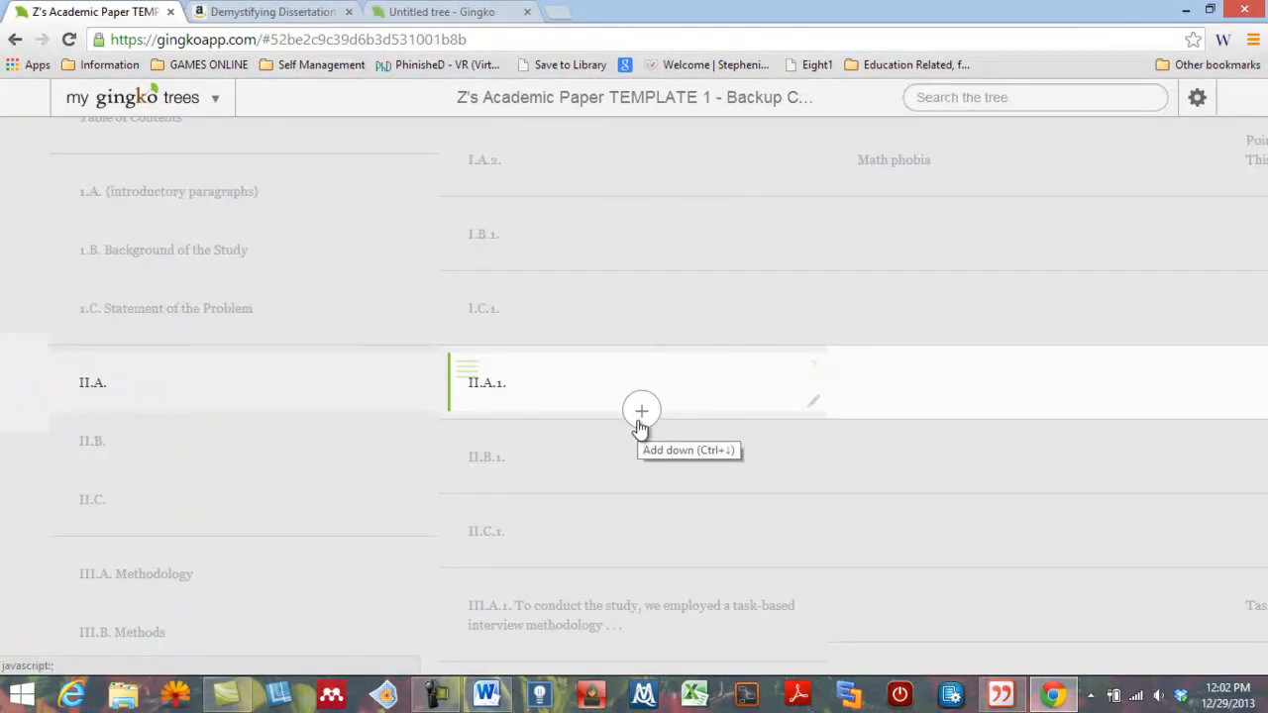
# Step: Follow the II.A.1. branch through its blank cards across to the Quick Writing column
pyautogui.hotkey('ctrl', 'Right')
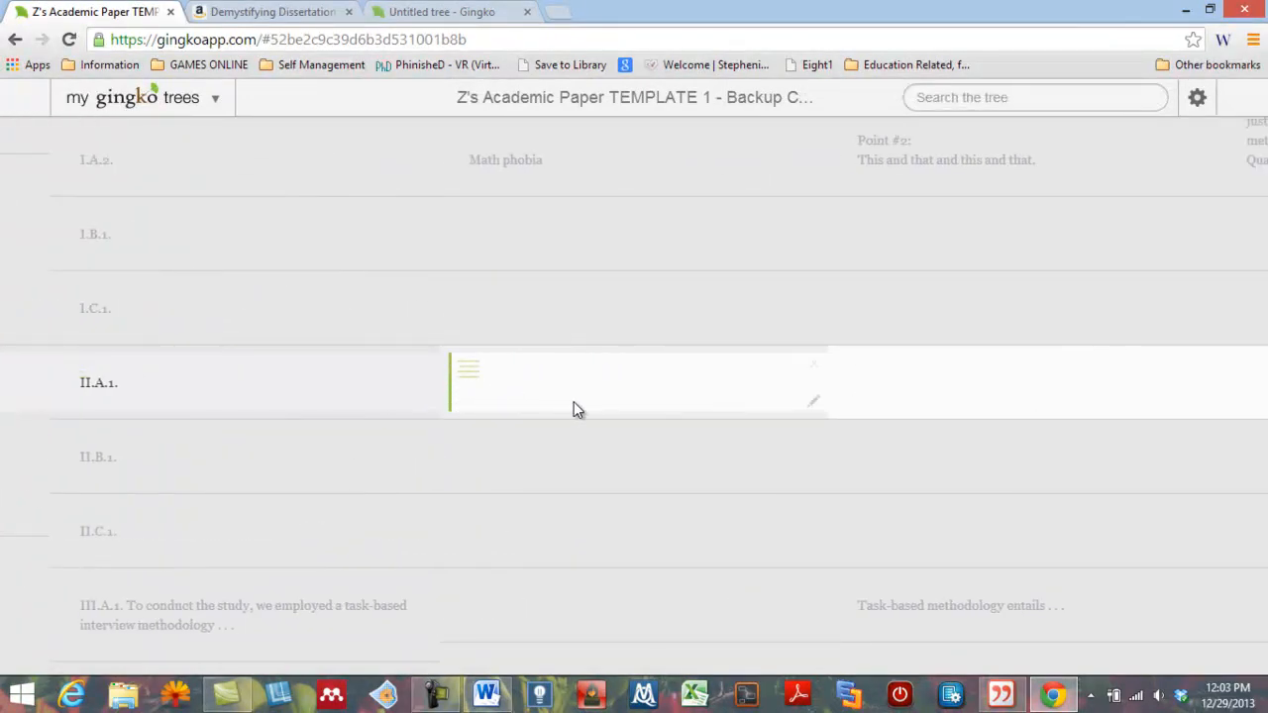
pyautogui.hotkey('ctrl', 'Right')
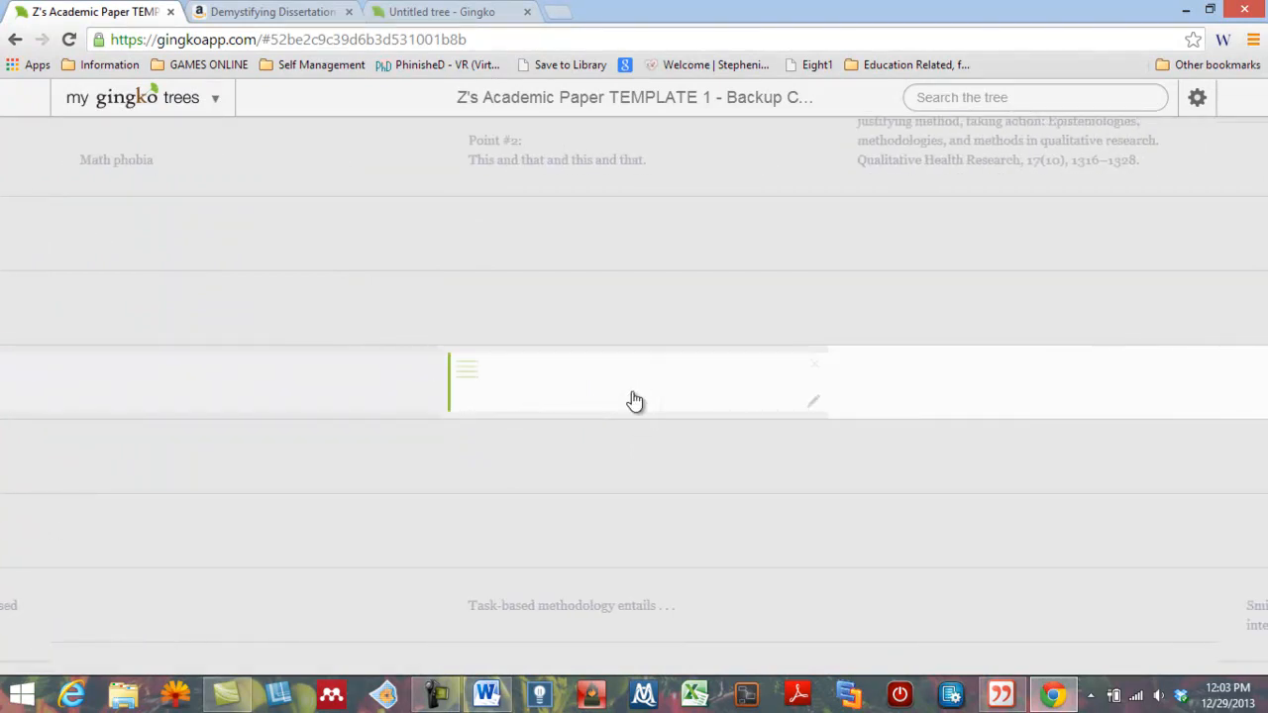
pyautogui.hotkey('ctrl', 'Right')
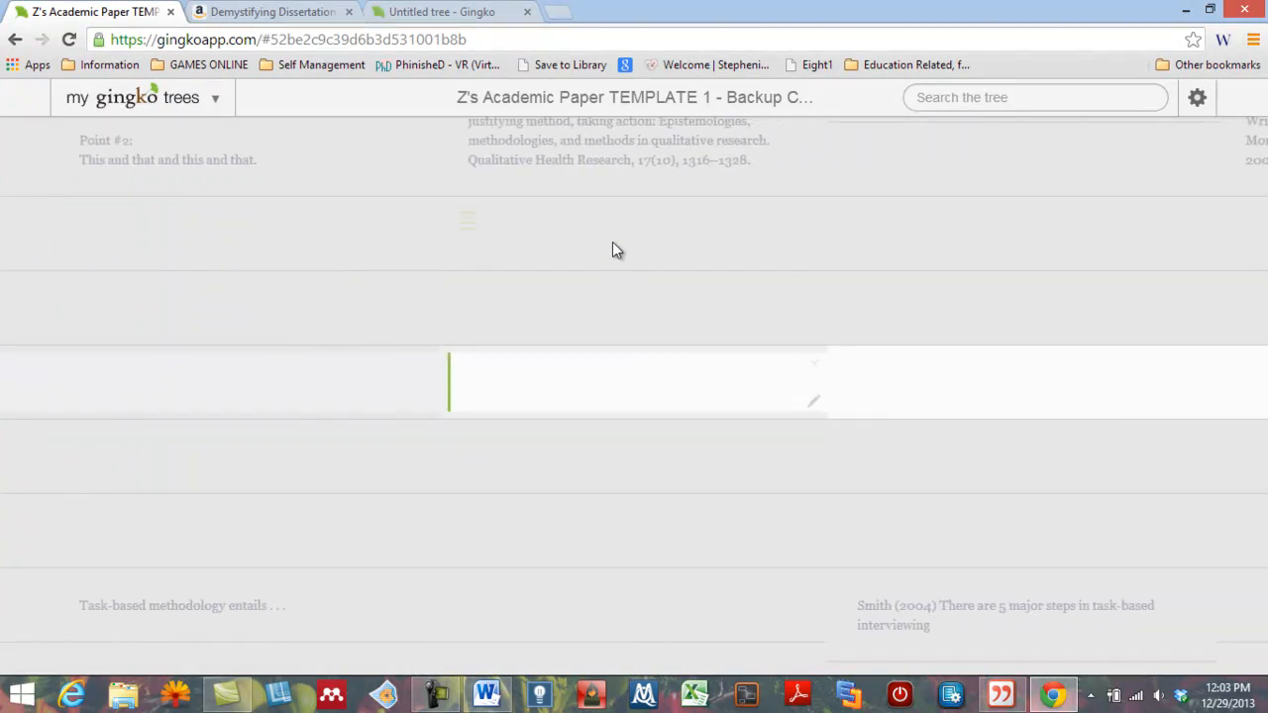
pyautogui.hotkey('ctrl', 'Right')
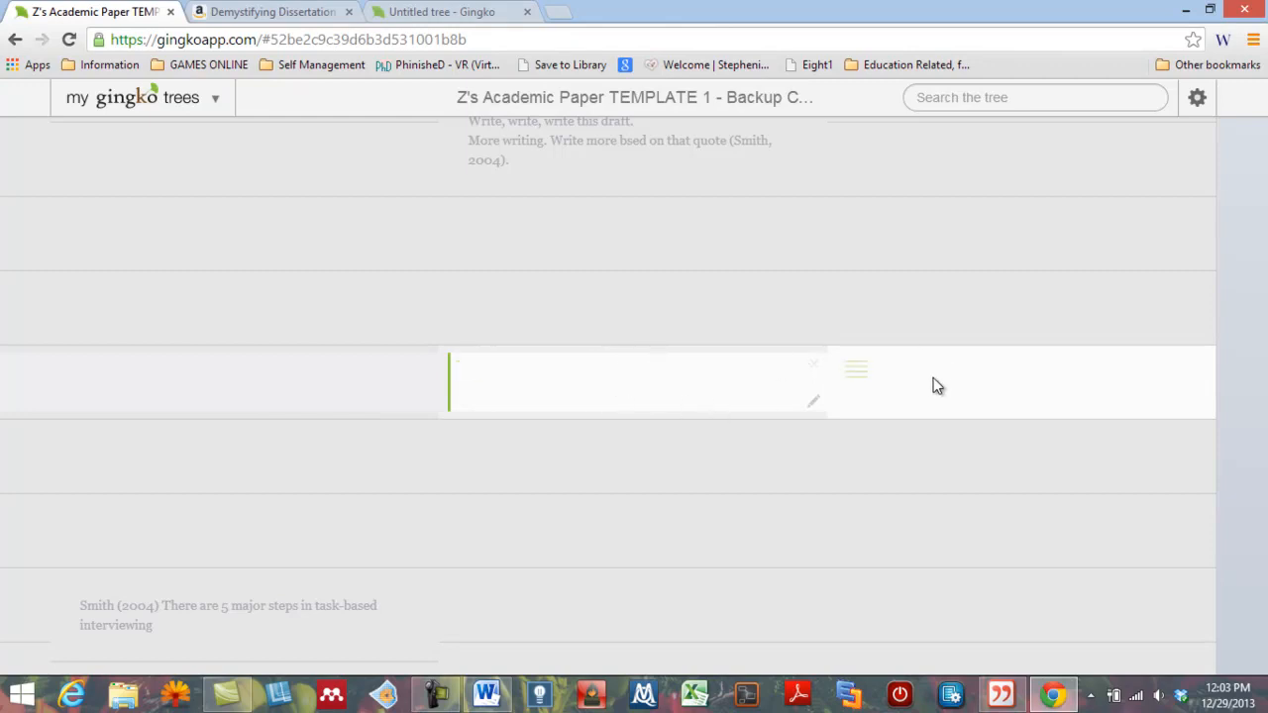
# Step: Look through the Quick Writing column, including the sample draft card and the blank cards below it
pyautogui.press('Up')
pyautogui.press('Up')
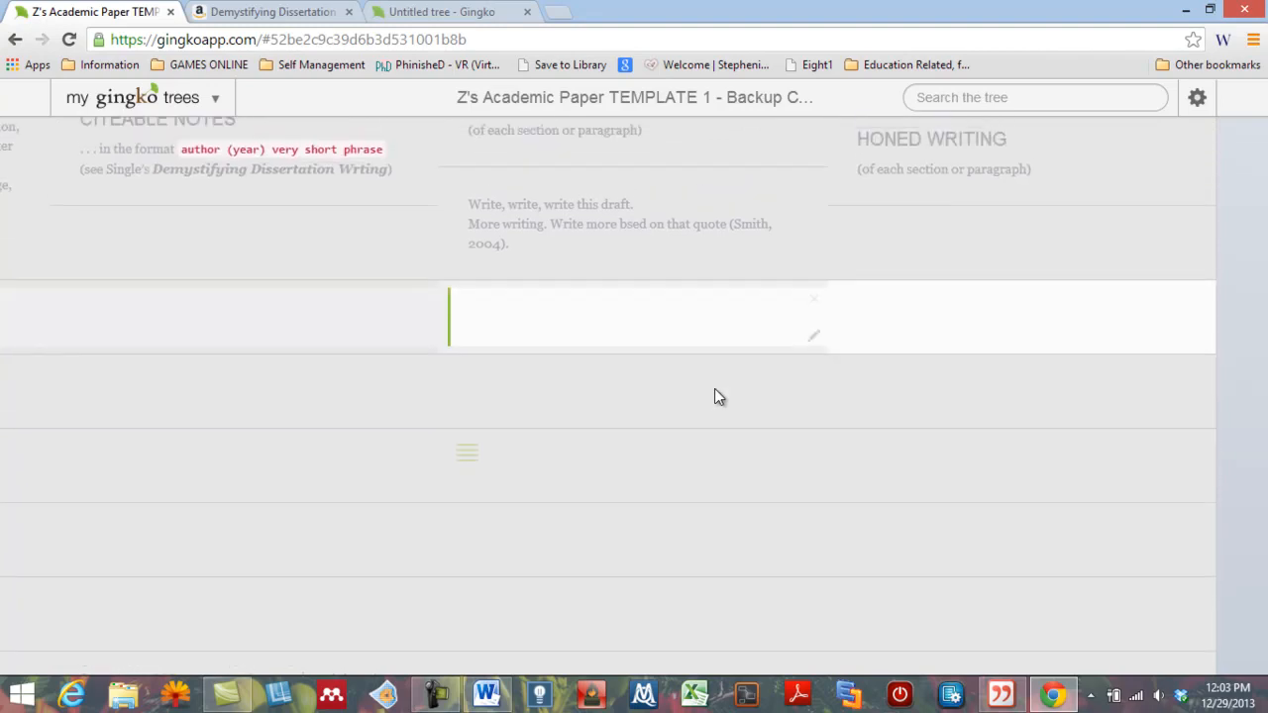
pyautogui.press('Up')
pyautogui.press('Down')
pyautogui.press('Up')
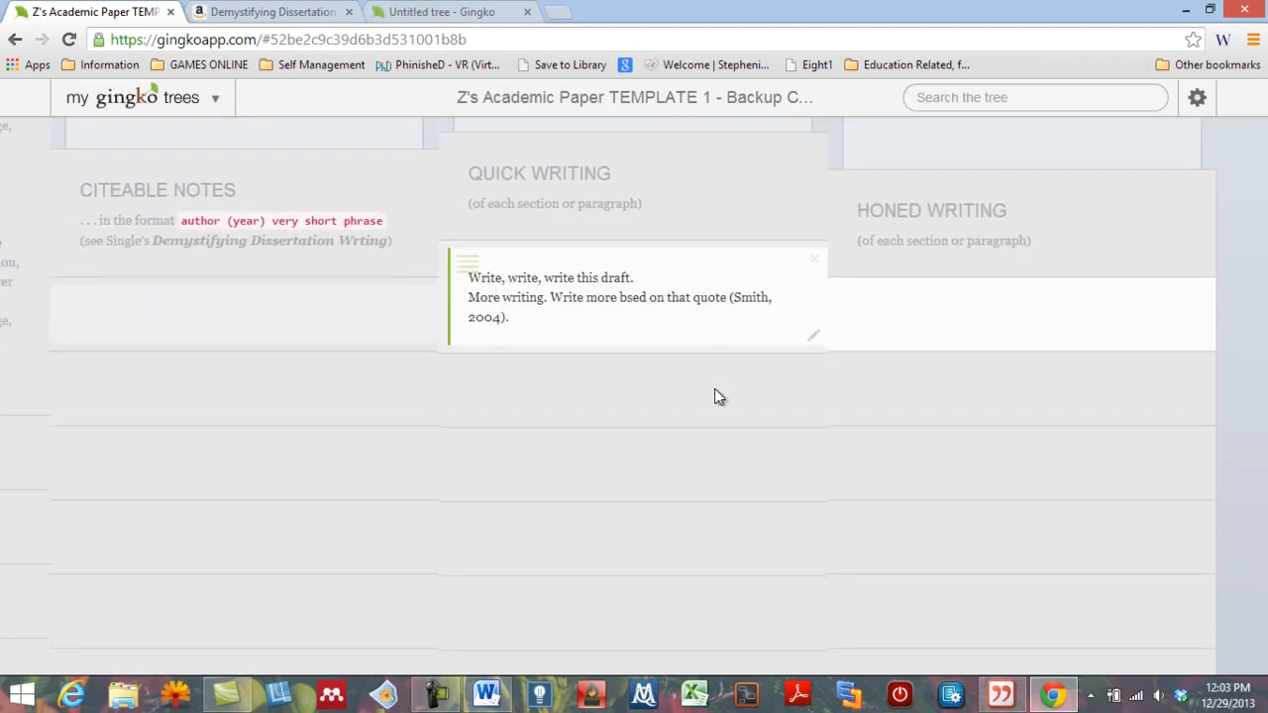
pyautogui.press('Down')
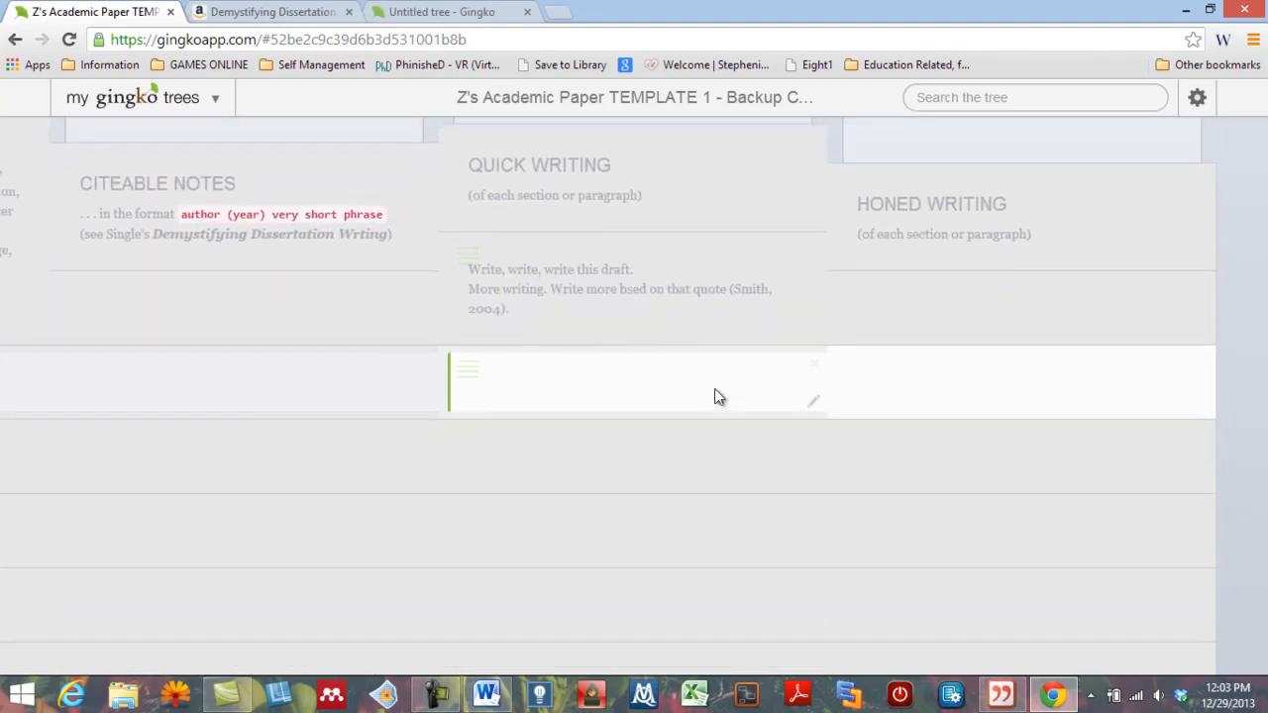
pyautogui.press('Down')
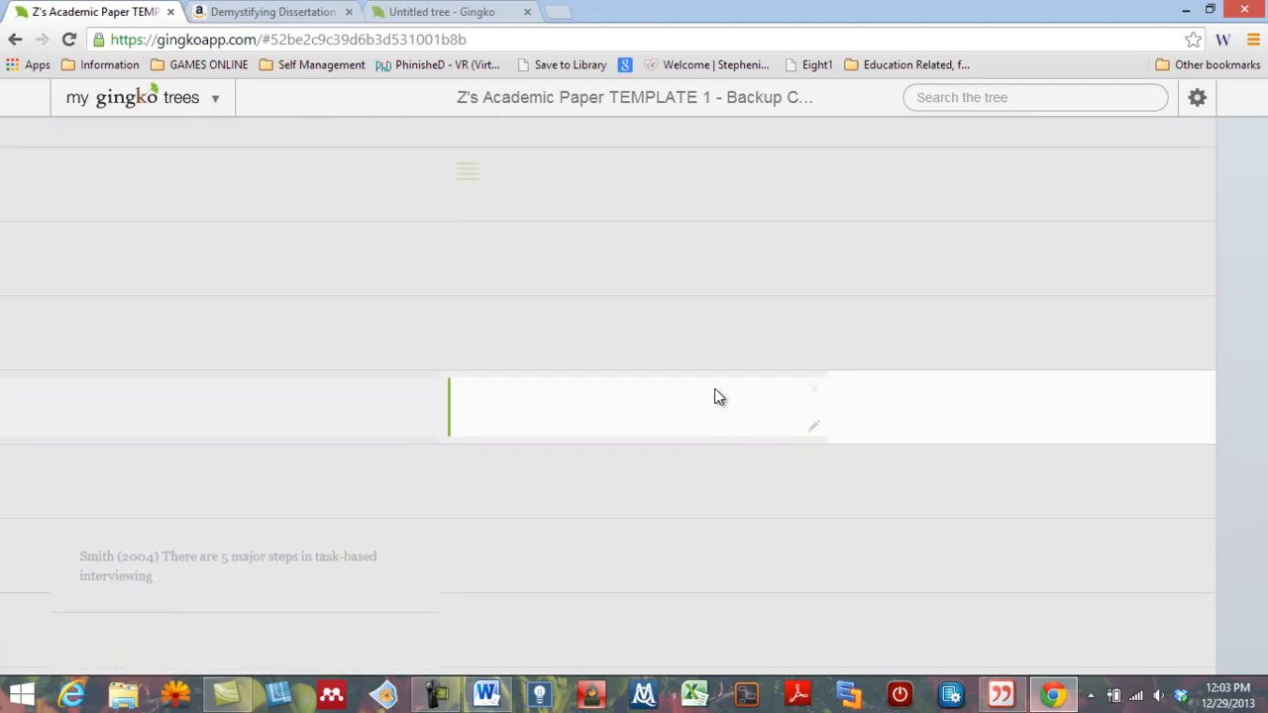
pyautogui.press('Up')
pyautogui.press('Up')
pyautogui.press('Up')
pyautogui.press('Up')
pyautogui.press('Up')
pyautogui.press('Up')
# Step: Trace the blank Quick Writing card back through its parent cards to subsection I.B.1
pyautogui.press('Left')
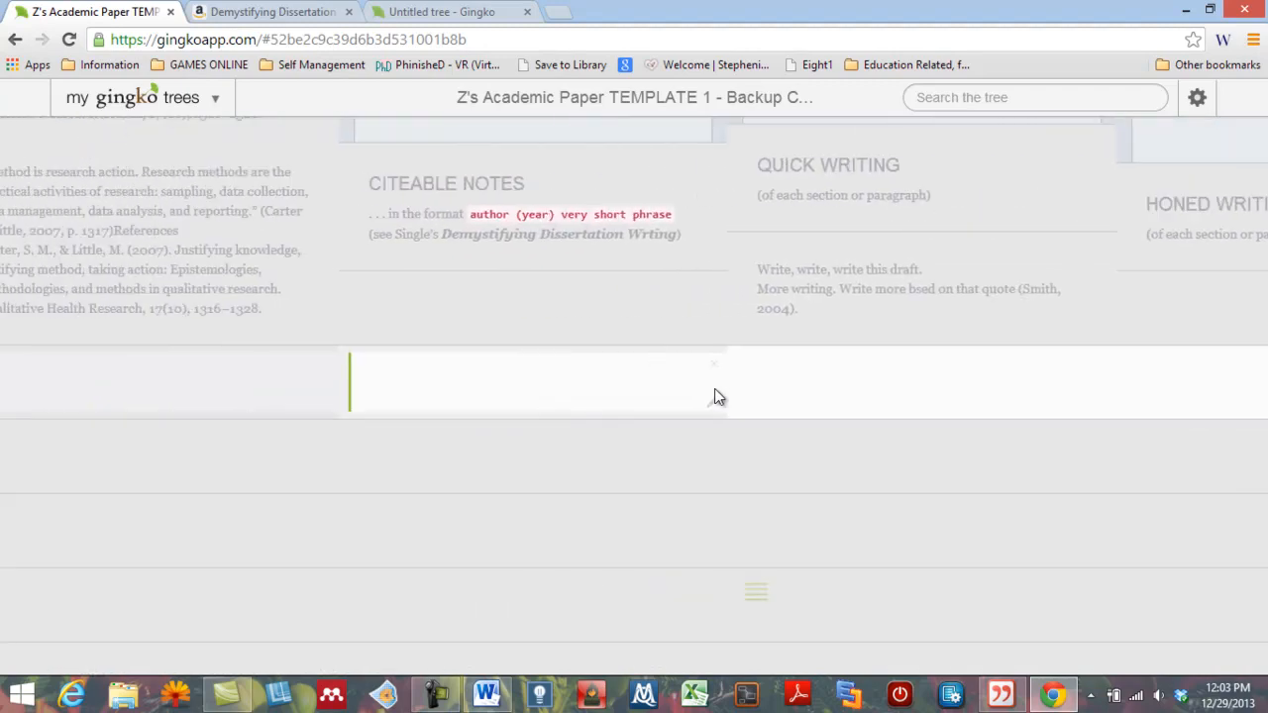
pyautogui.press('Left')
pyautogui.press('Left')
pyautogui.press('Left')
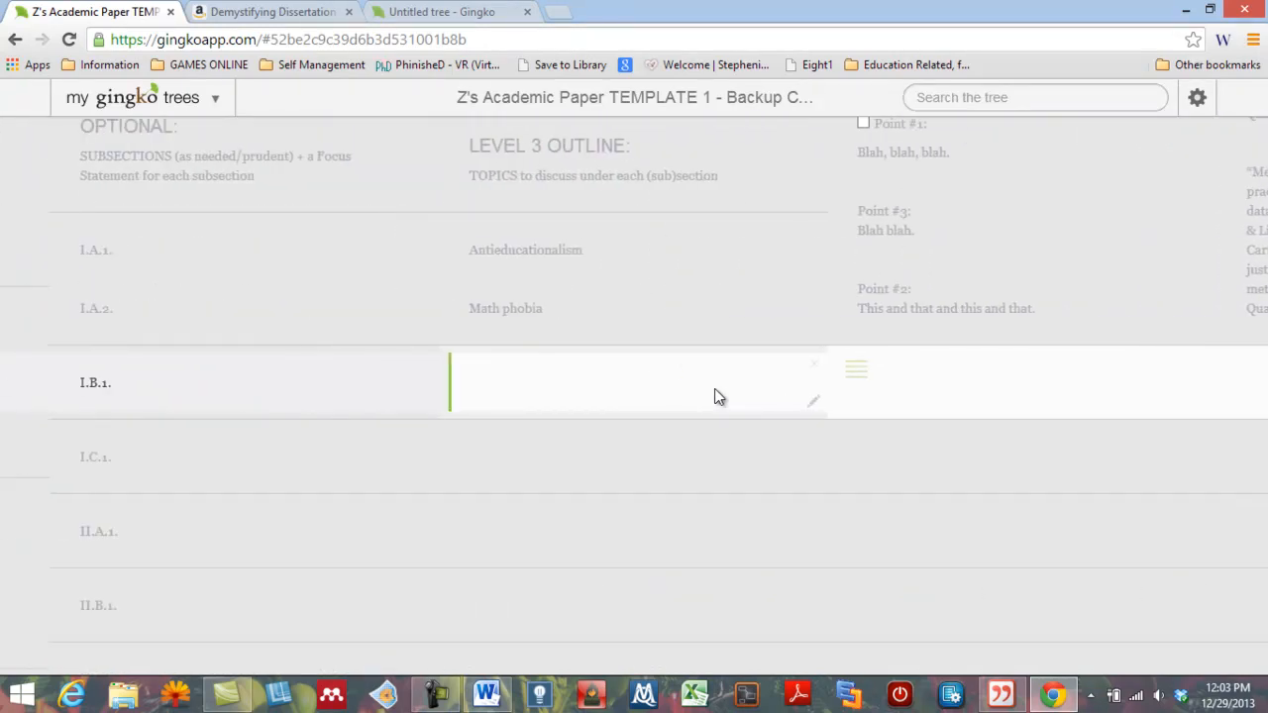
pyautogui.press('Left')
# Step: Look through the subsection cards as far as the III.A.1. methodology example and back up the outline
pyautogui.press('Down')
pyautogui.press('Down')
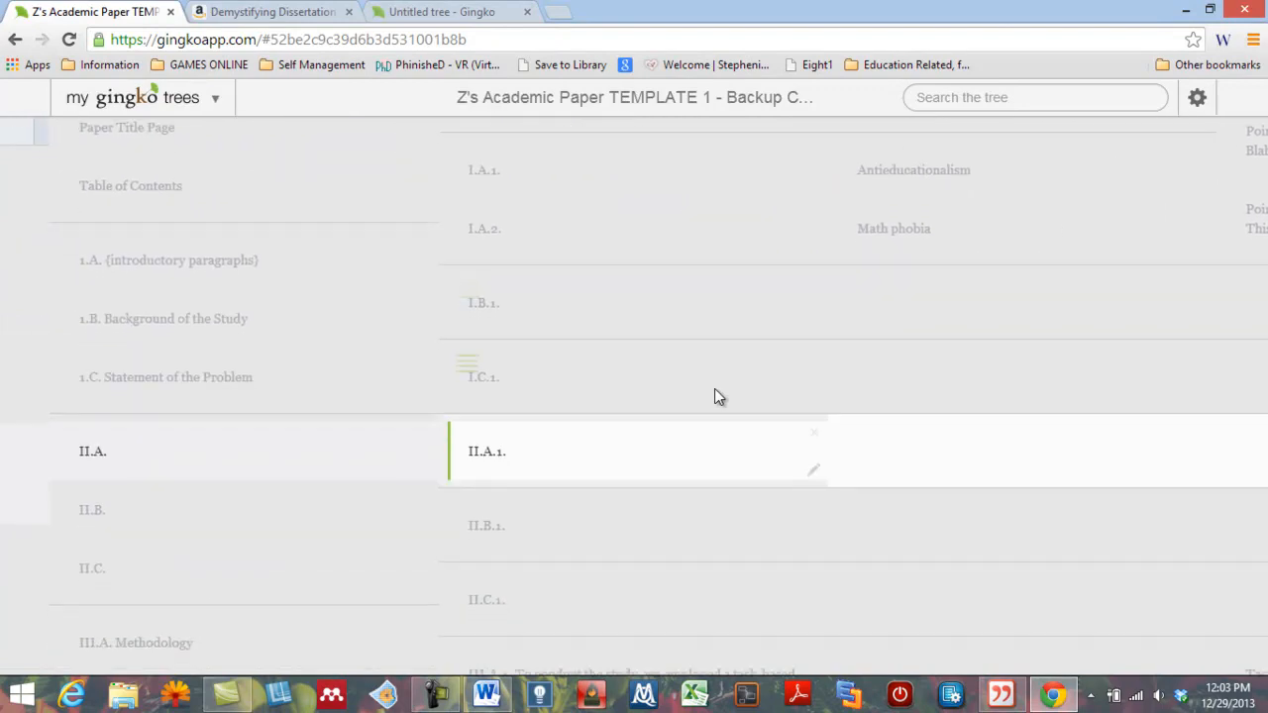
pyautogui.press('Down')
pyautogui.press('Down')
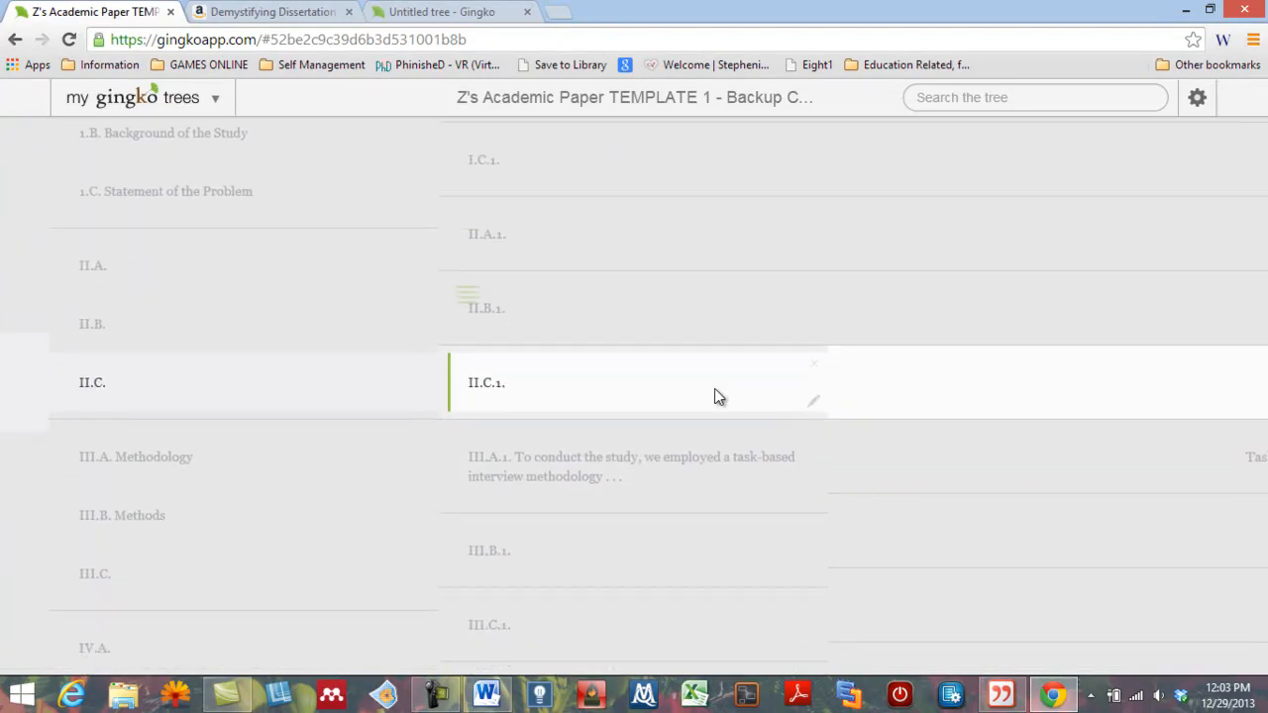
pyautogui.press('Down')
pyautogui.press('Down')
pyautogui.press('Up')
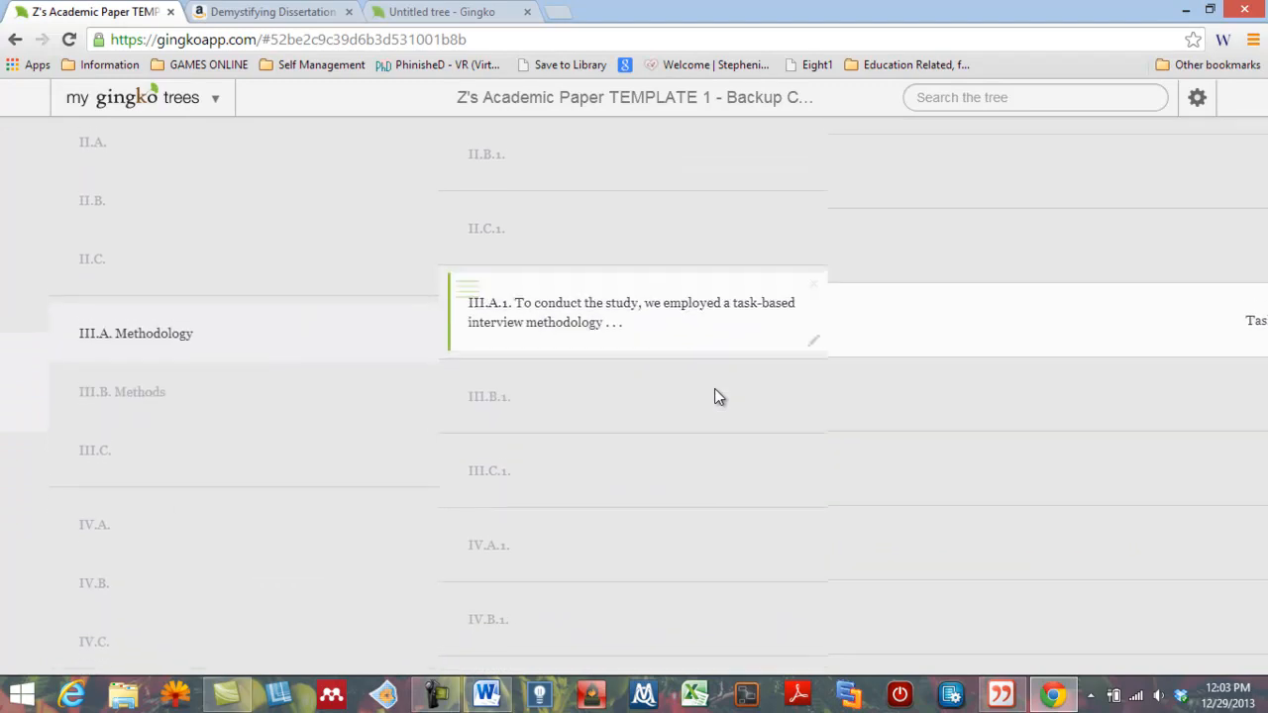
pyautogui.press('Up')
pyautogui.press('Up')
pyautogui.press('Left')
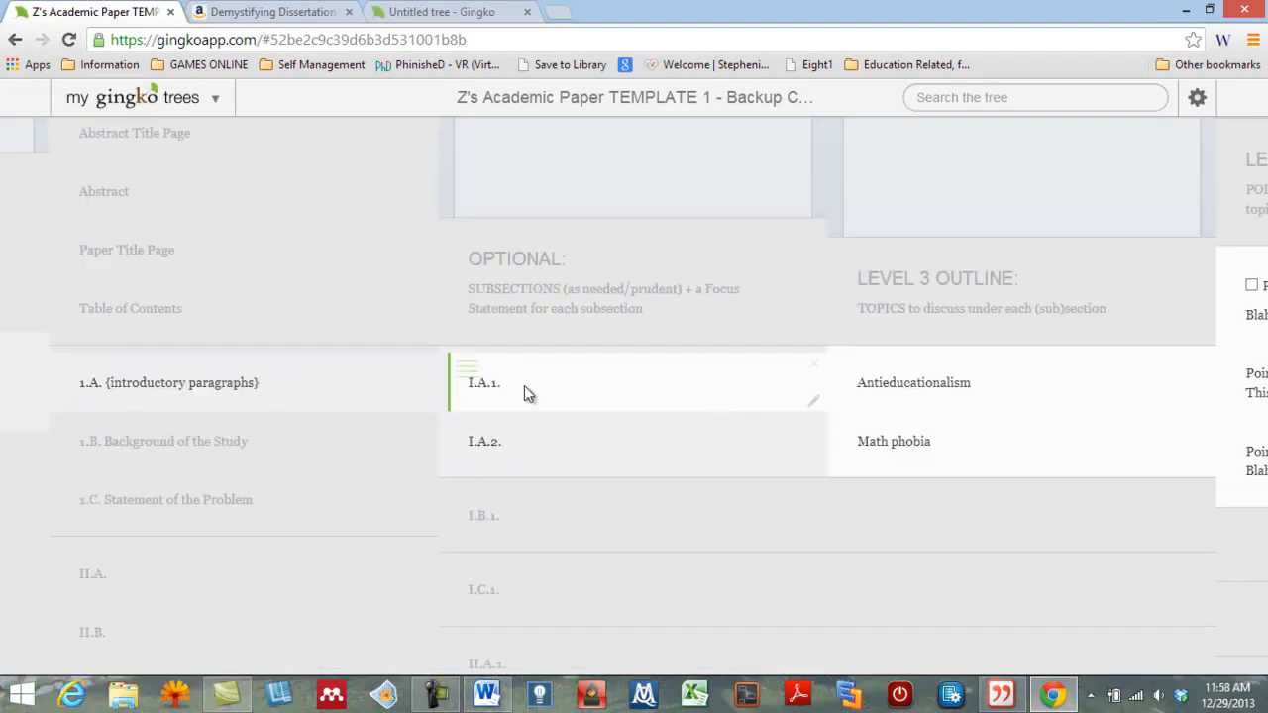
# Step: View the Antieducationalism topic under subsection I.A.1. and go back to section 1.A. {introductory paragraphs}
pyautogui.press('Right')
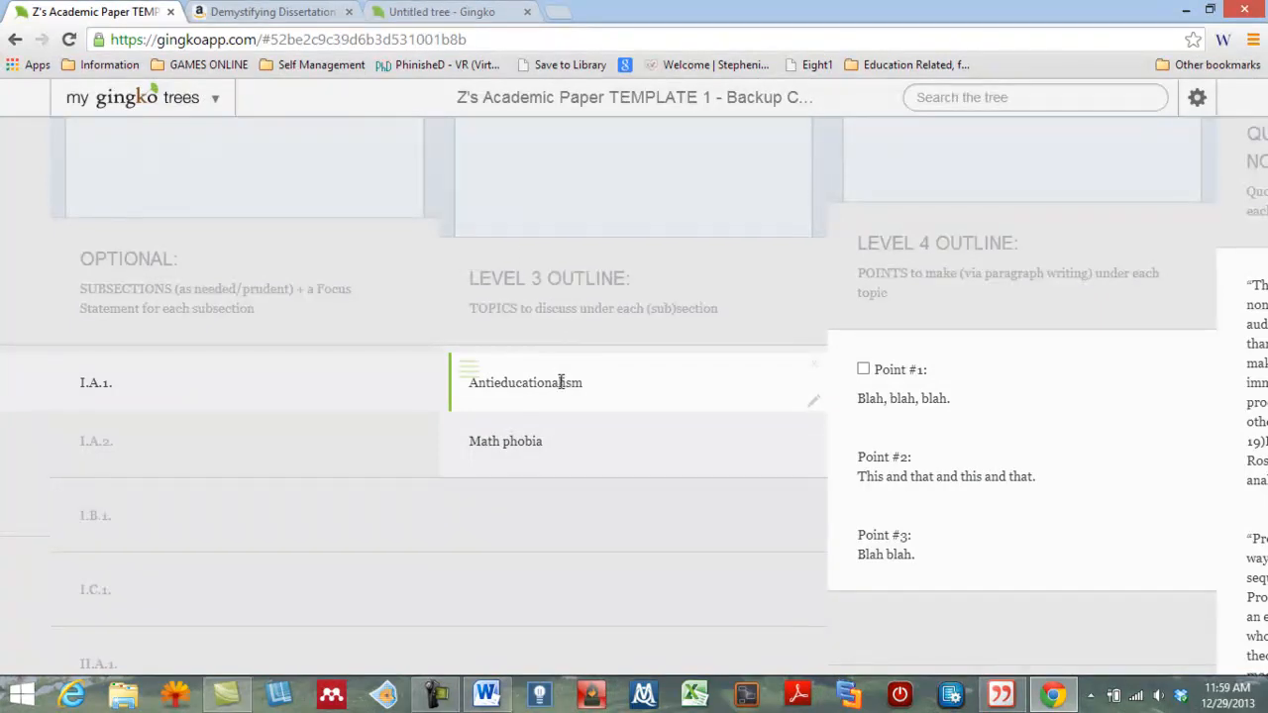
pyautogui.press('Left')
pyautogui.press('Left')
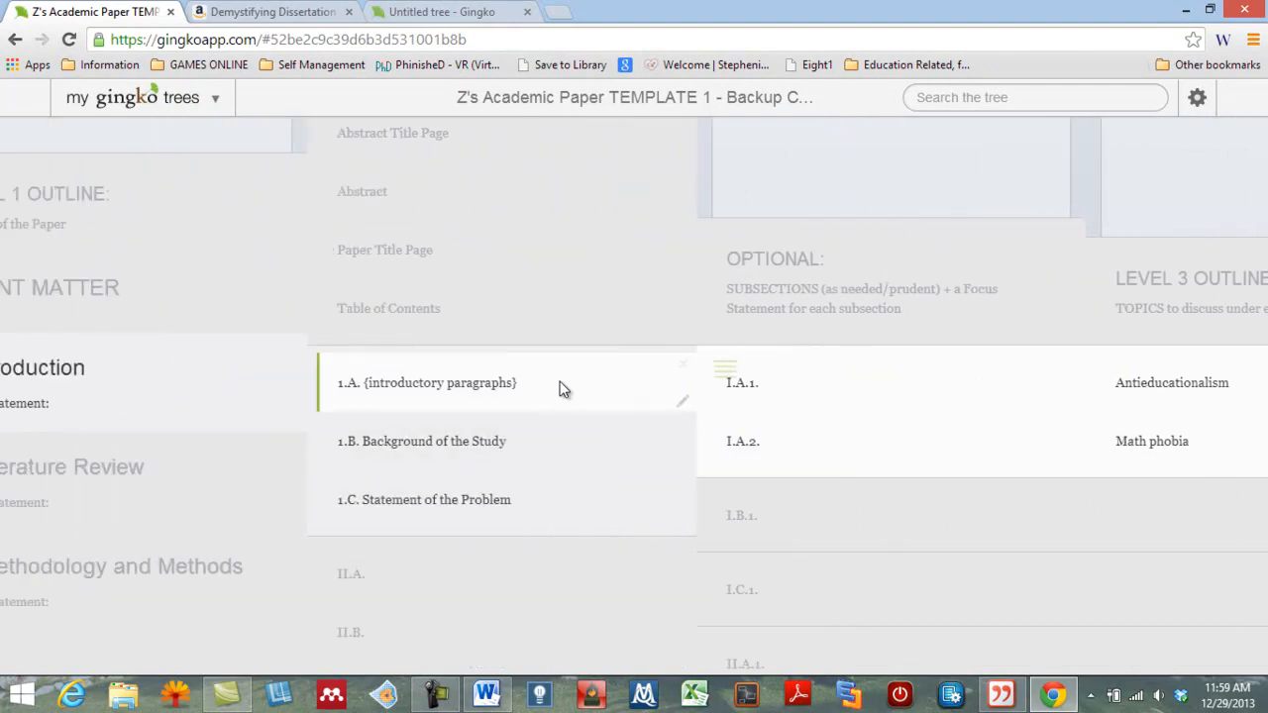
# Step: Follow section 1.A. through subsection I.A.1. to view its Antieducationalism and Math phobia topics
pyautogui.press('Right')
pyautogui.press('Right')
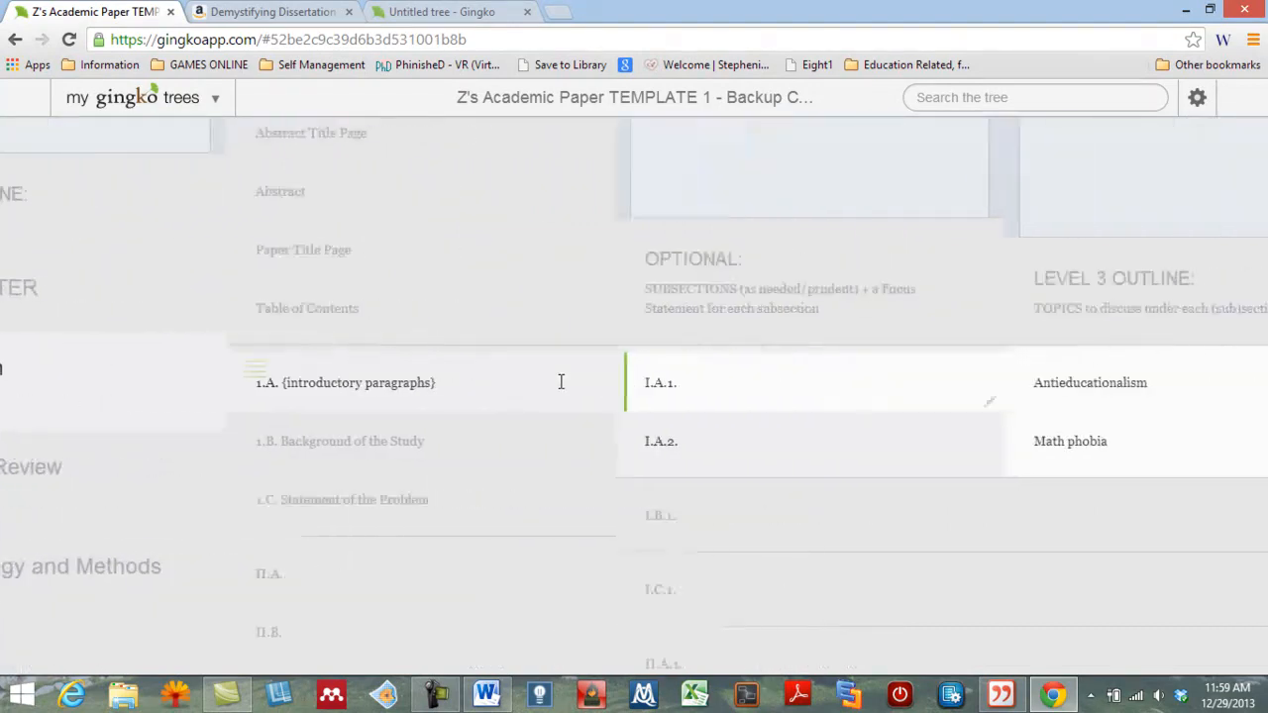
pyautogui.press('Down')
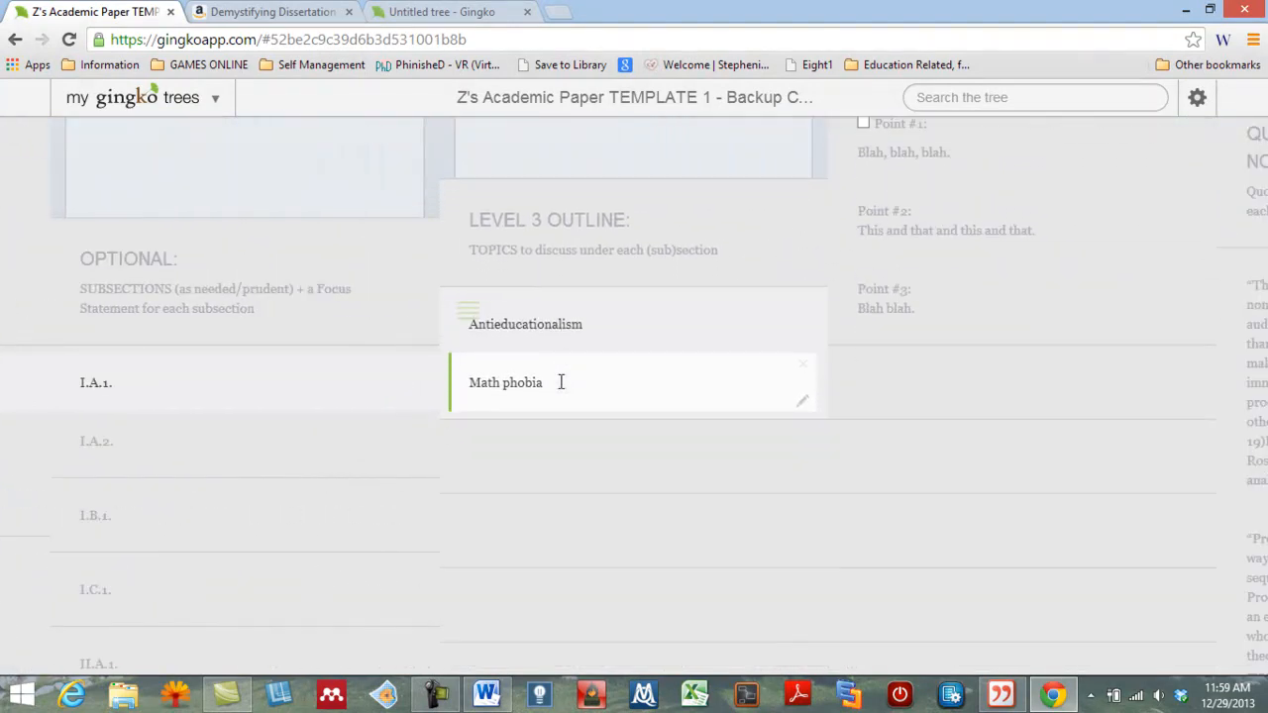
pyautogui.press('Up')
# Step: Look through the Level 4 points under the Antieducationalism topic and go back to Point #1
pyautogui.press('Right')
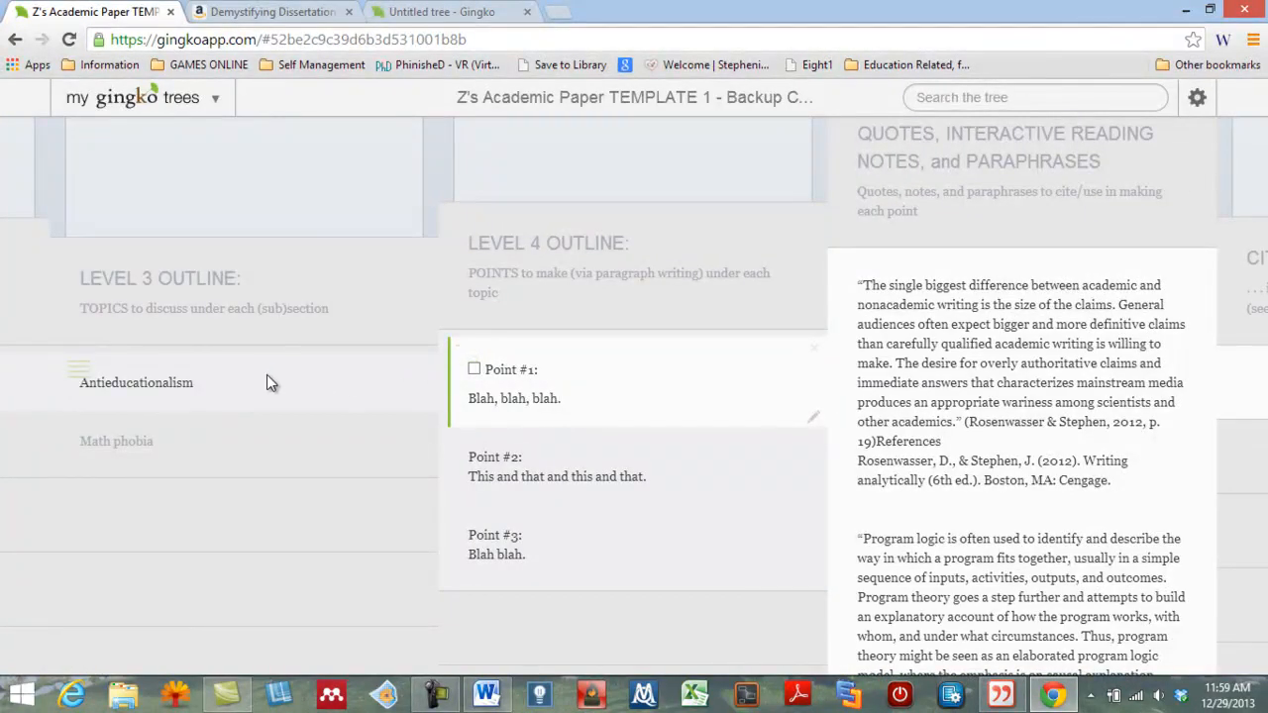
pyautogui.press('Down')
pyautogui.press('Down')
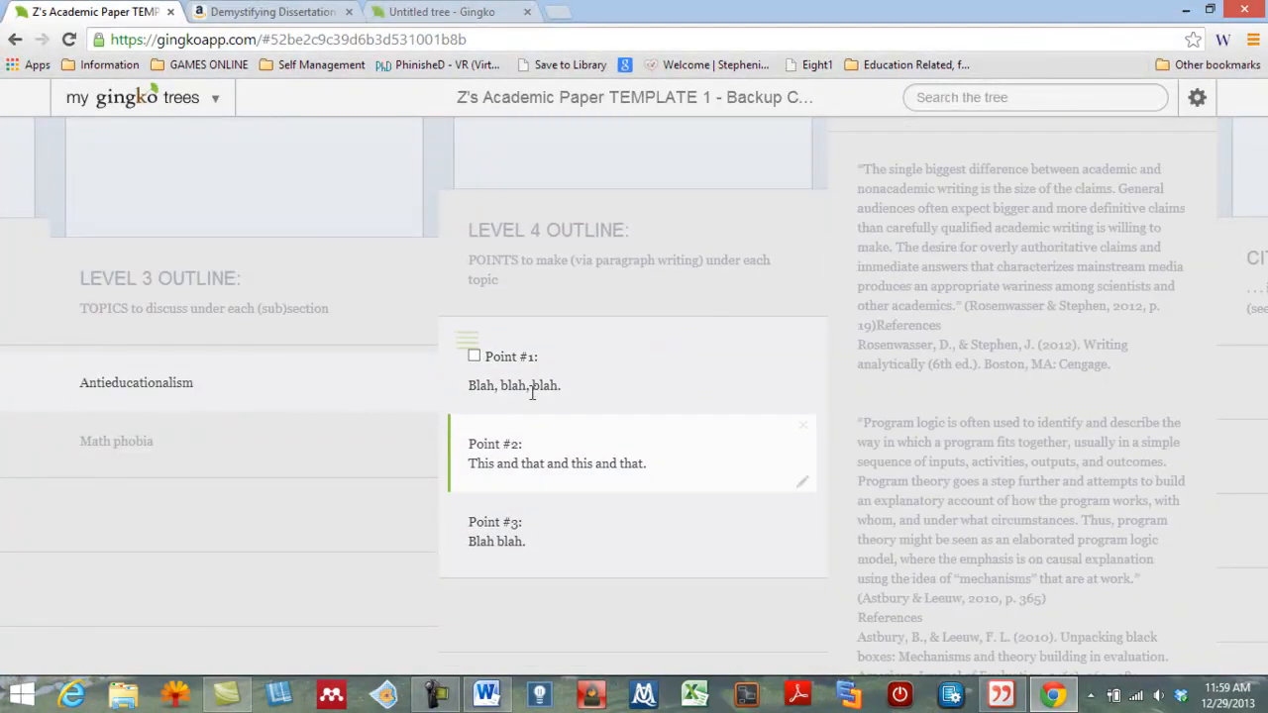
pyautogui.press('Up')
pyautogui.press('Up')
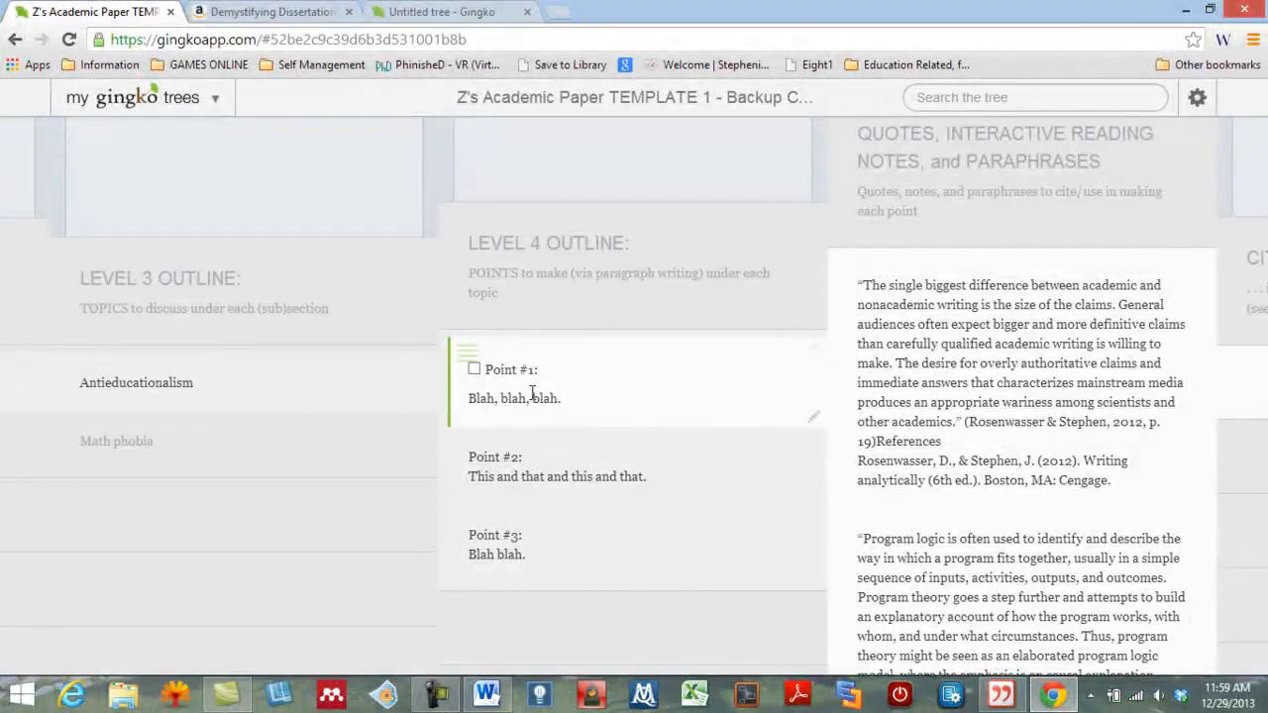
# Step: Look through the quote cards under Point #1, down to the one on method, methodology, and epistemology, and back to the first
pyautogui.press('Right')
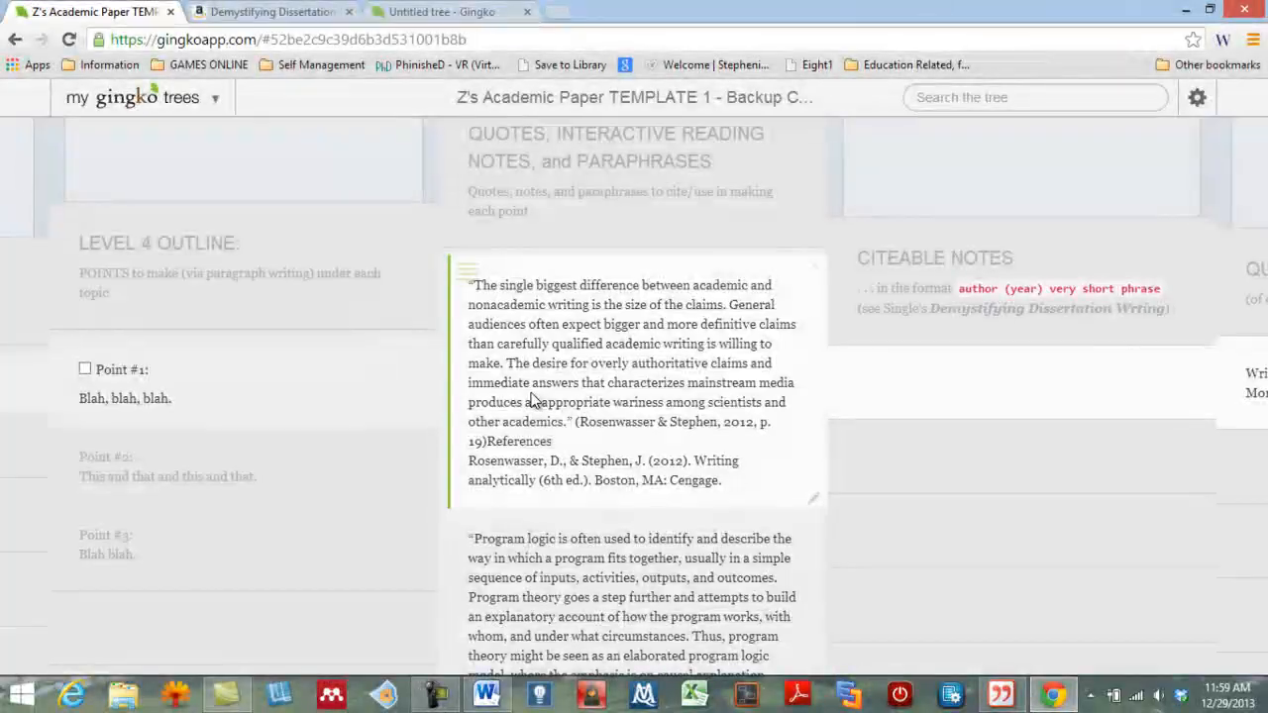
pyautogui.press('Down')
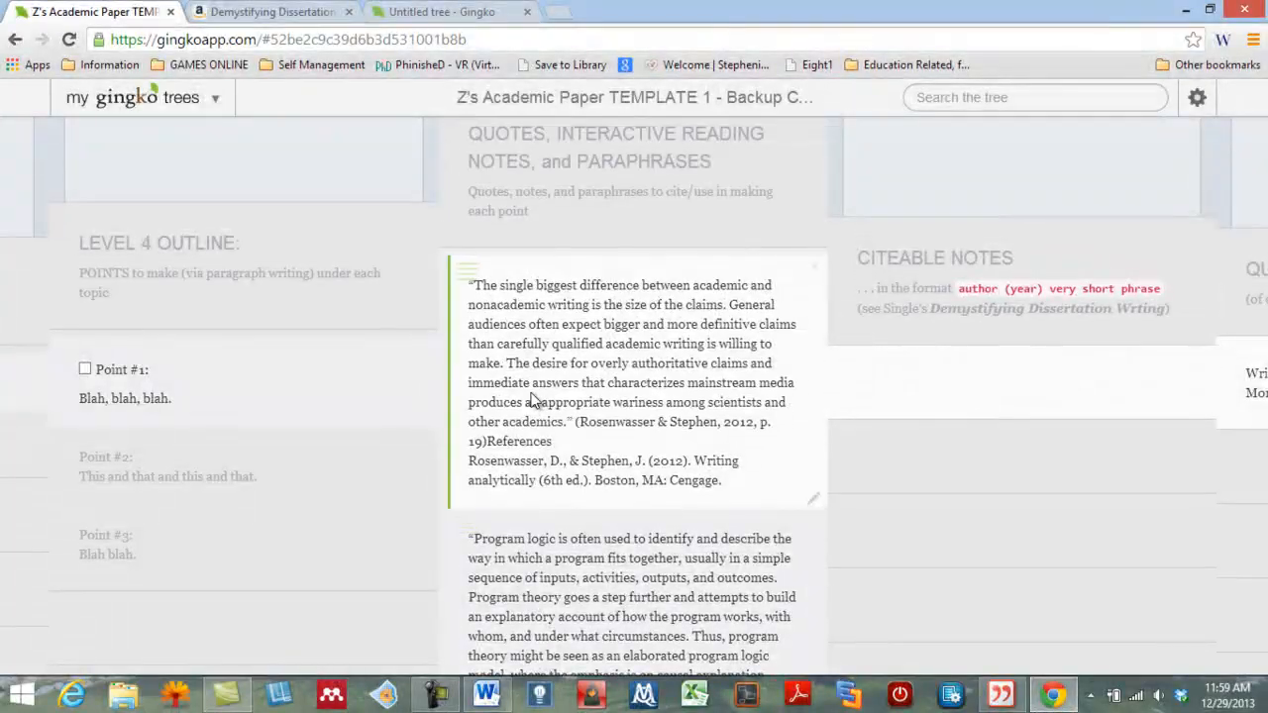
pyautogui.press('Down')
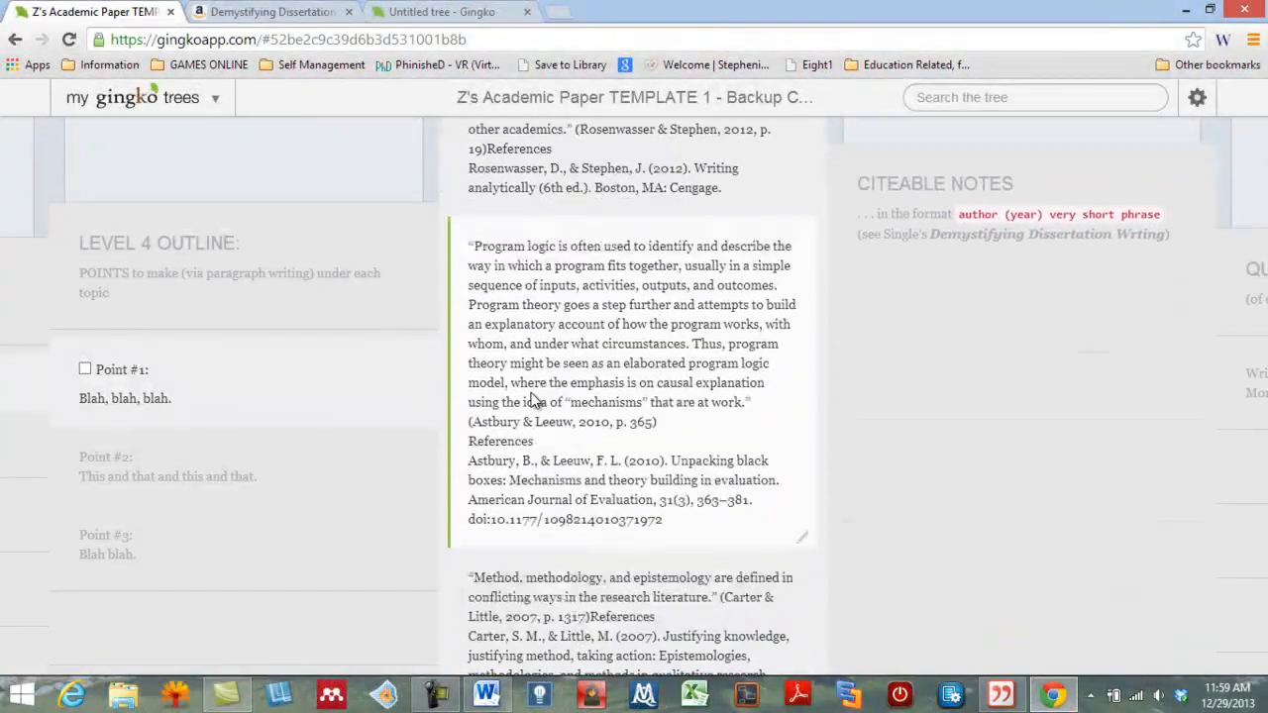
pyautogui.press('Down')
pyautogui.press('Up')
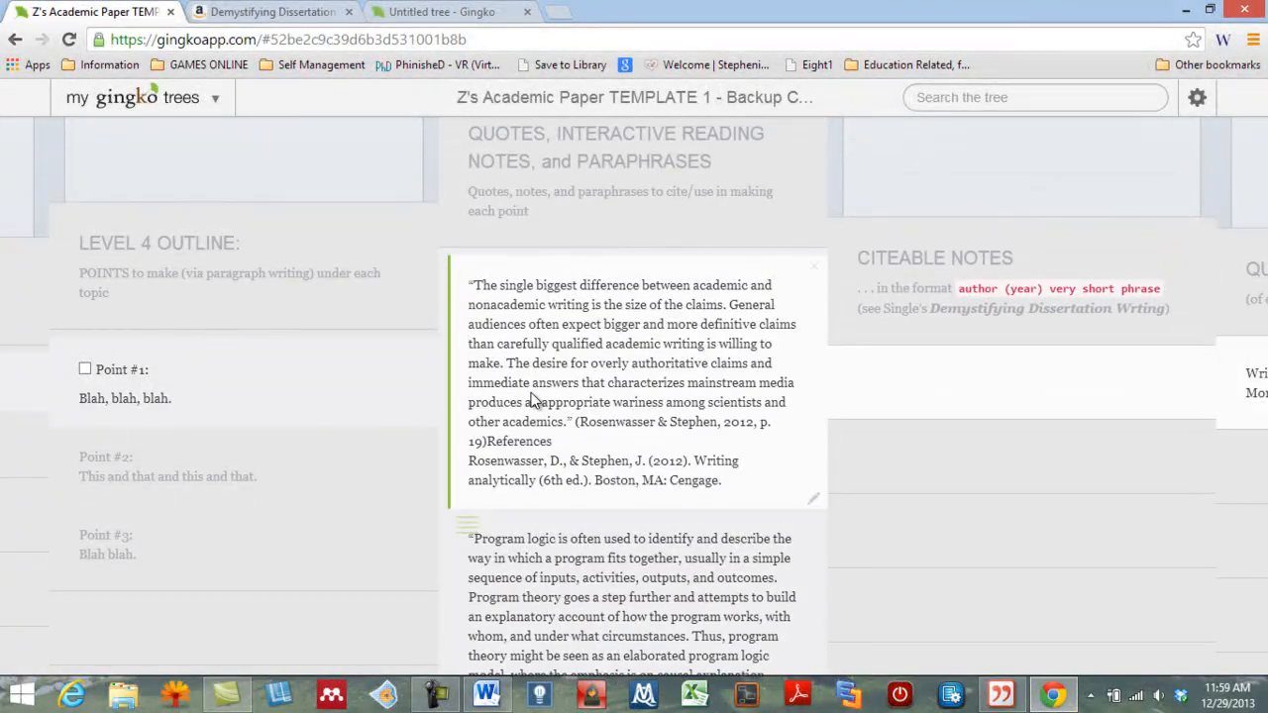
pyautogui.press('Left')
pyautogui.press('Right')
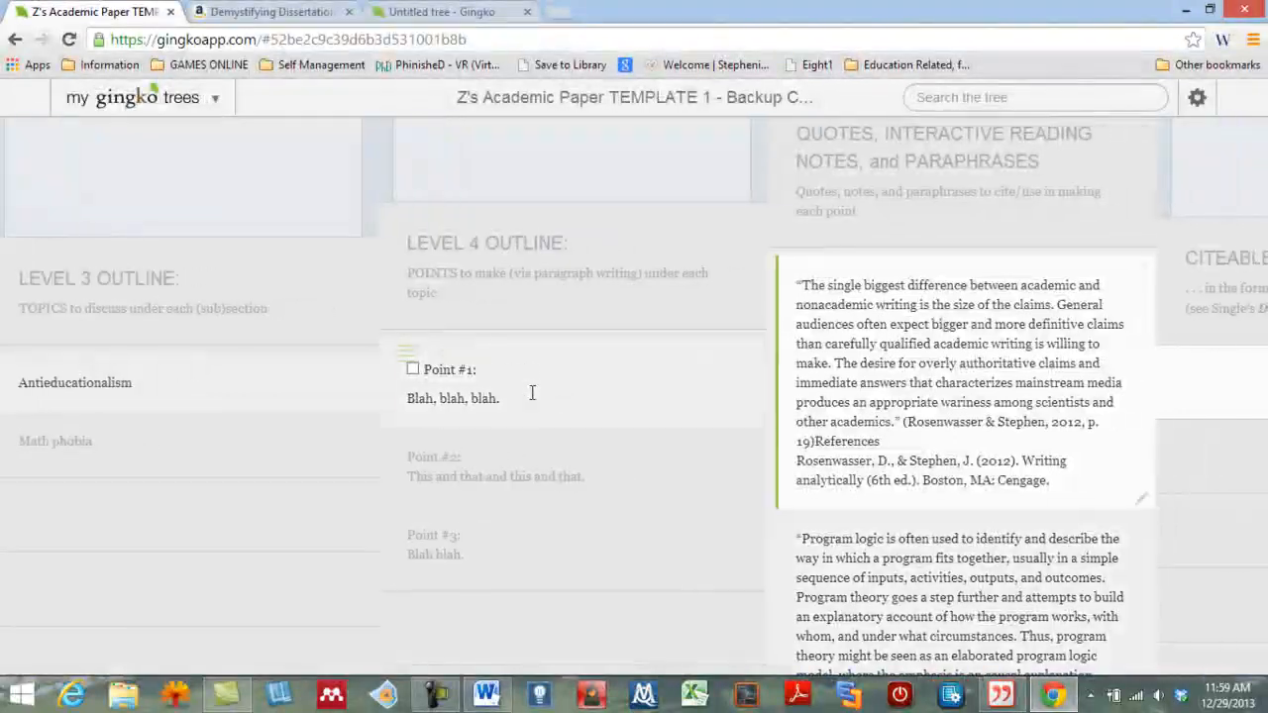
pyautogui.press('Down')
pyautogui.press('Down')
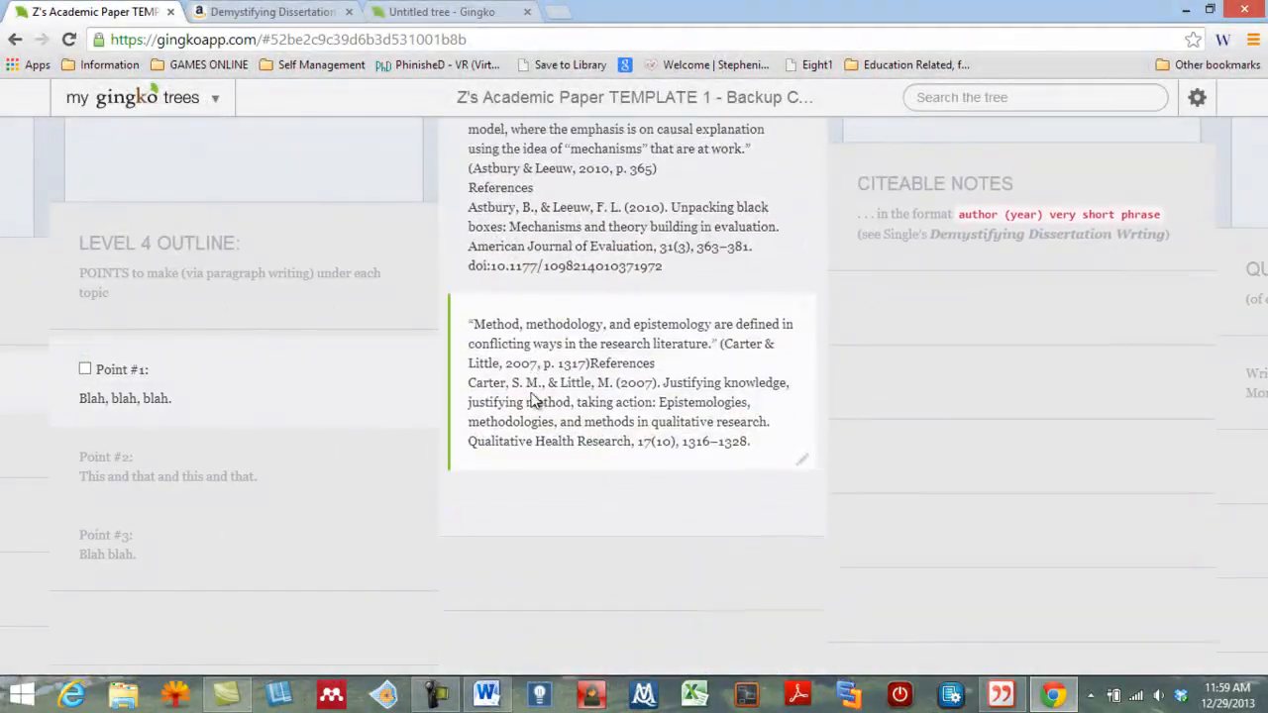
pyautogui.press('Up')
pyautogui.press('Up')
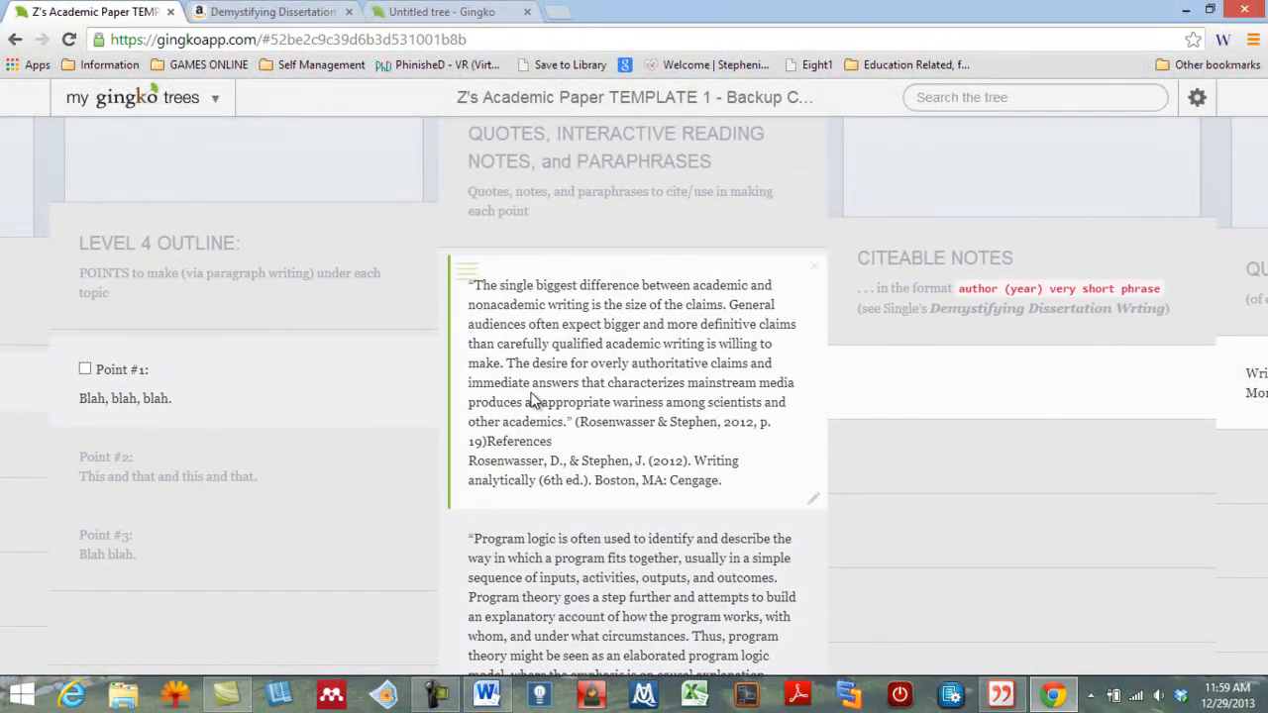
# Step: View the first quote's Citeable Notes and Quick Writing cards, and return to the quotes to go through them once more
pyautogui.press('Right')
pyautogui.press('Right')
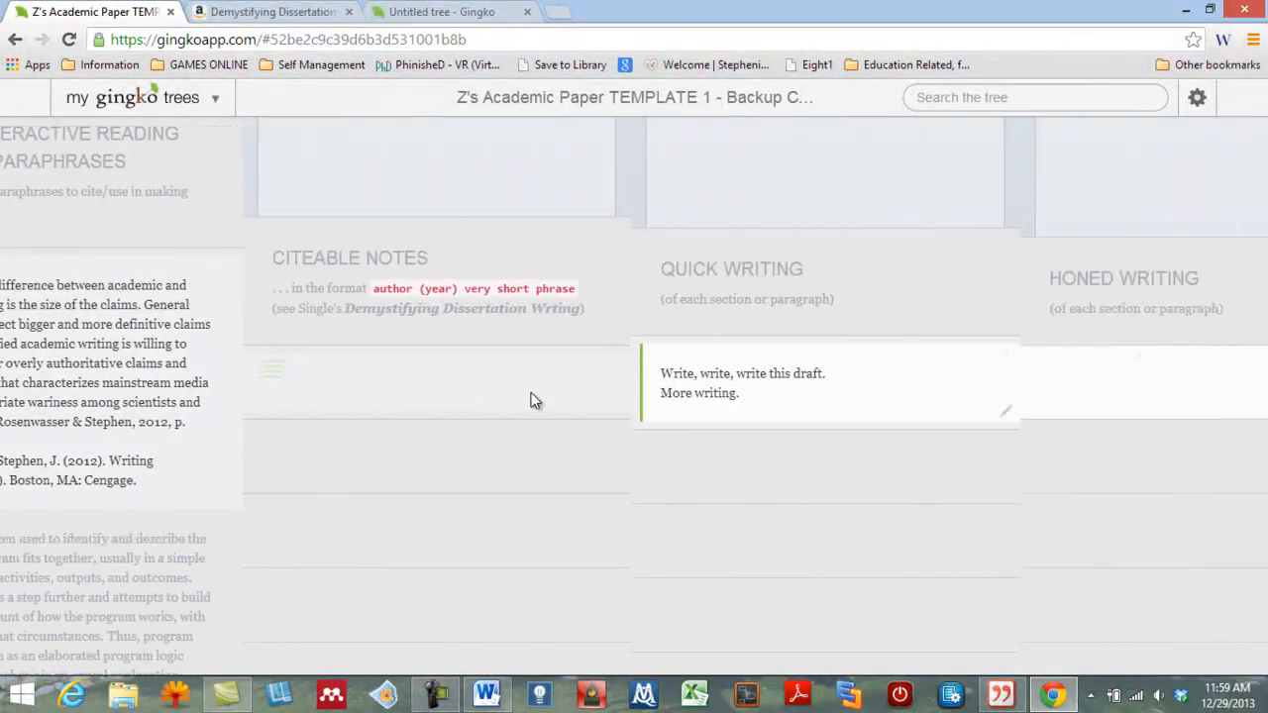
pyautogui.press('Left')
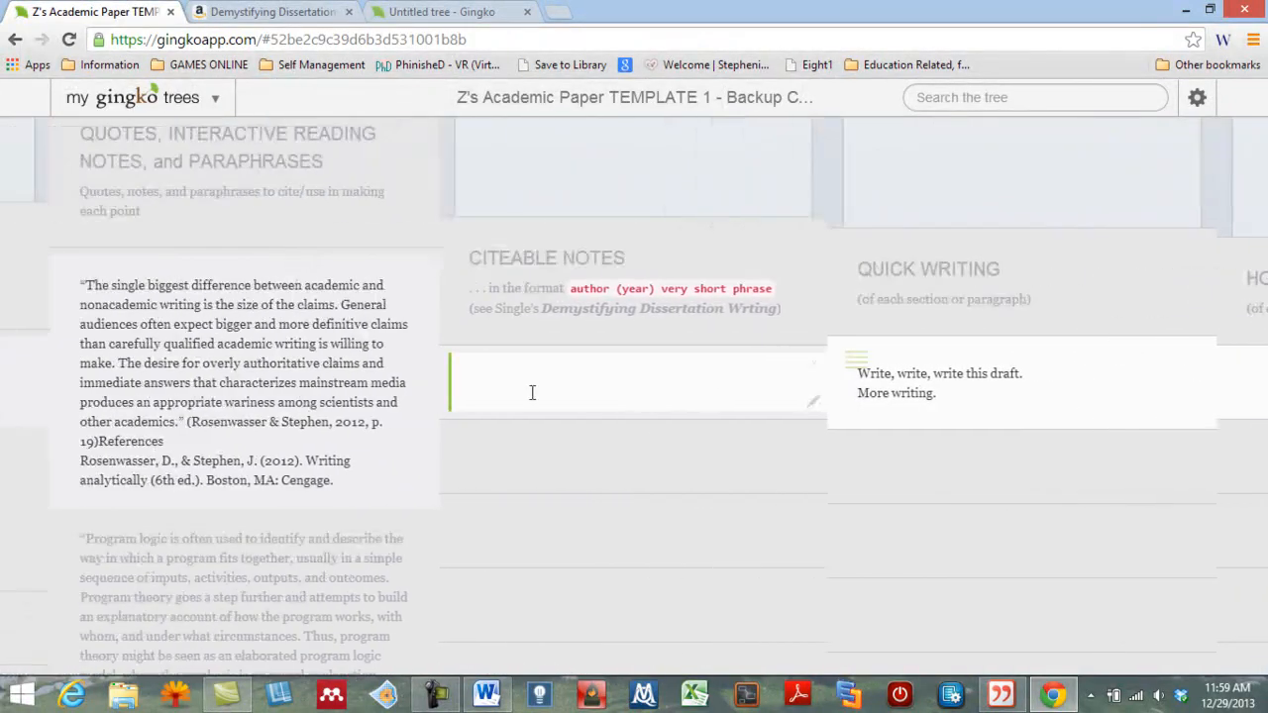
pyautogui.press('Left')
pyautogui.press('Down')
pyautogui.press('Down')
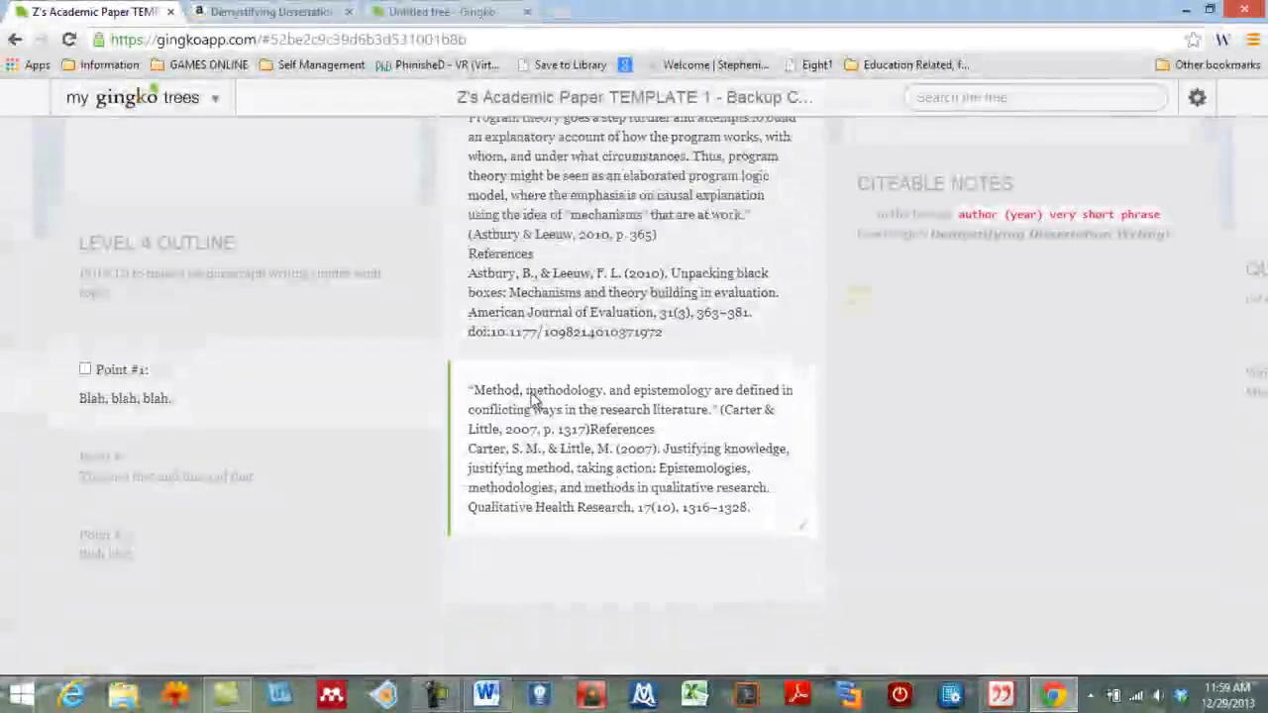
pyautogui.press('Up')
pyautogui.press('Up')
# Step: Trace the first quote through its Citeable Notes and Quick Writing cards to Honed Writing, and return to the sample draft
pyautogui.press('Right')
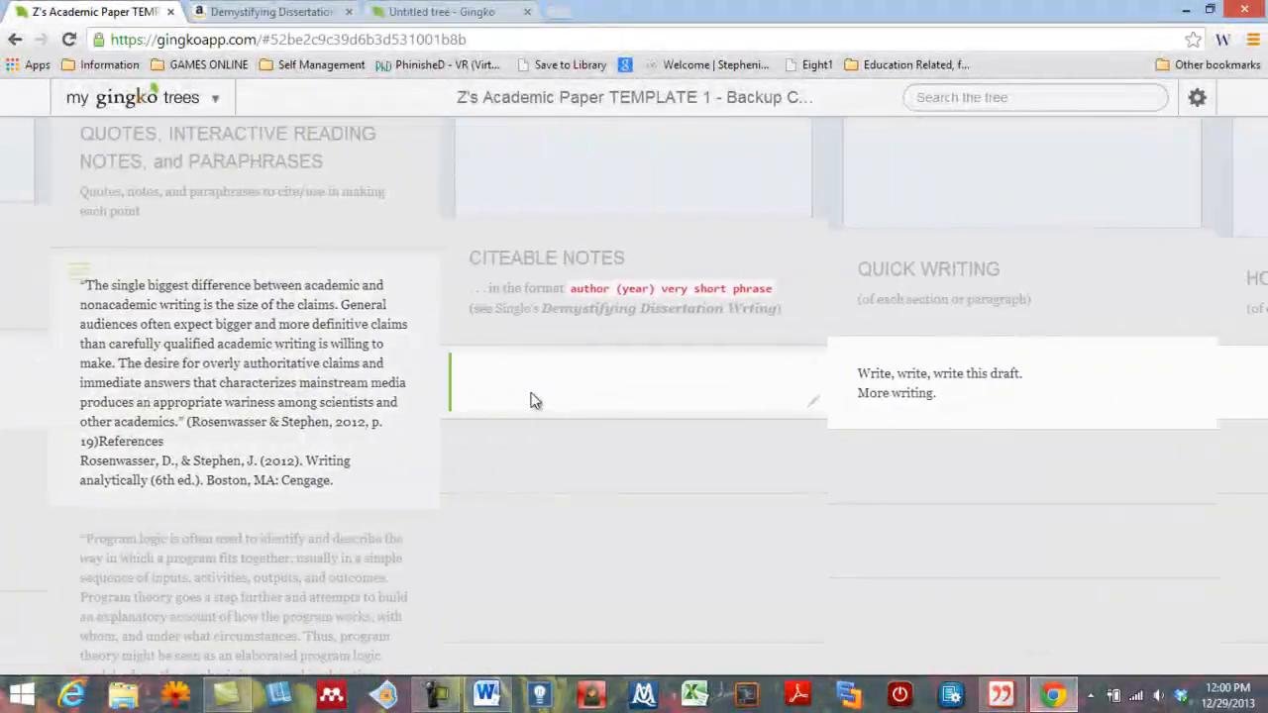
pyautogui.press('Right')
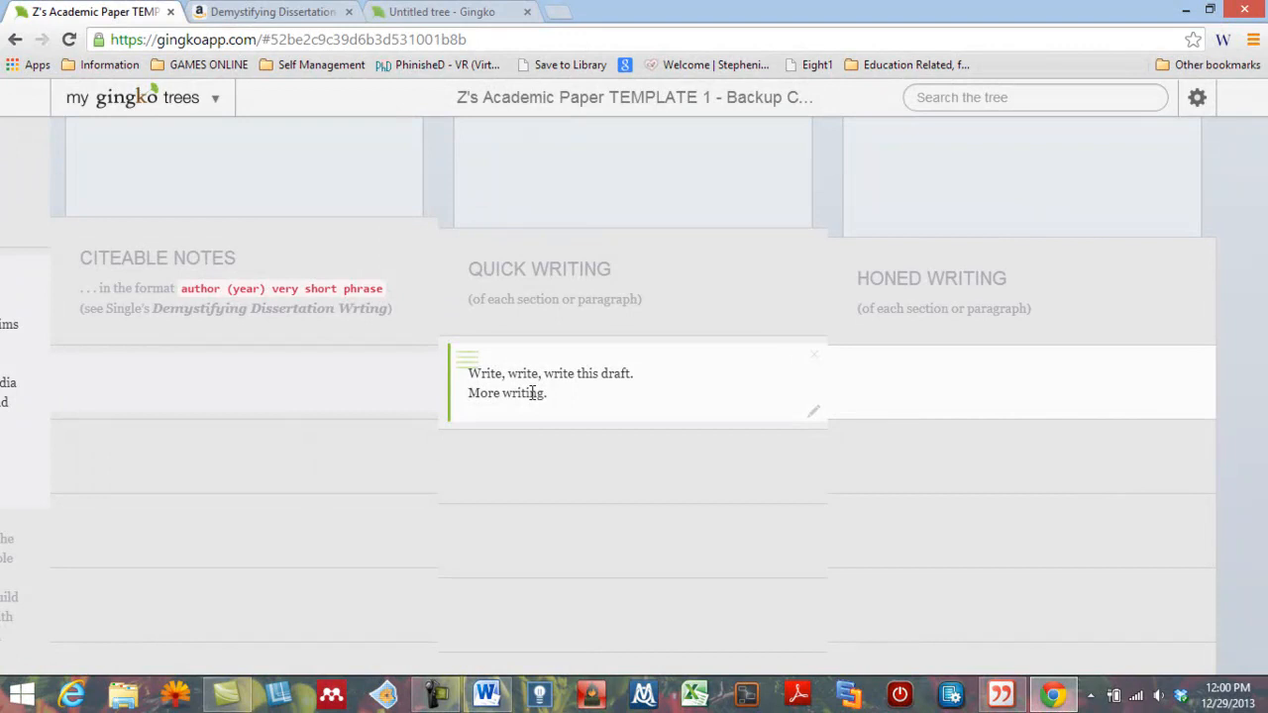
pyautogui.press('Right')
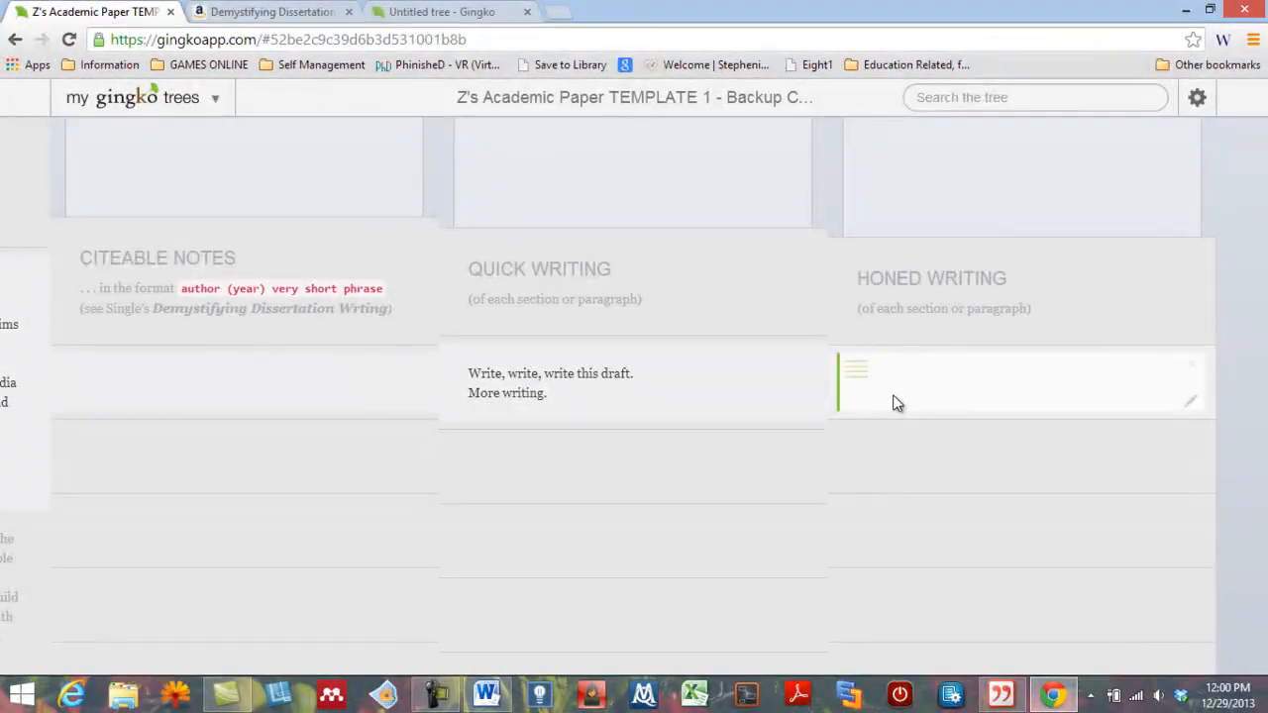
pyautogui.click(554, 379)
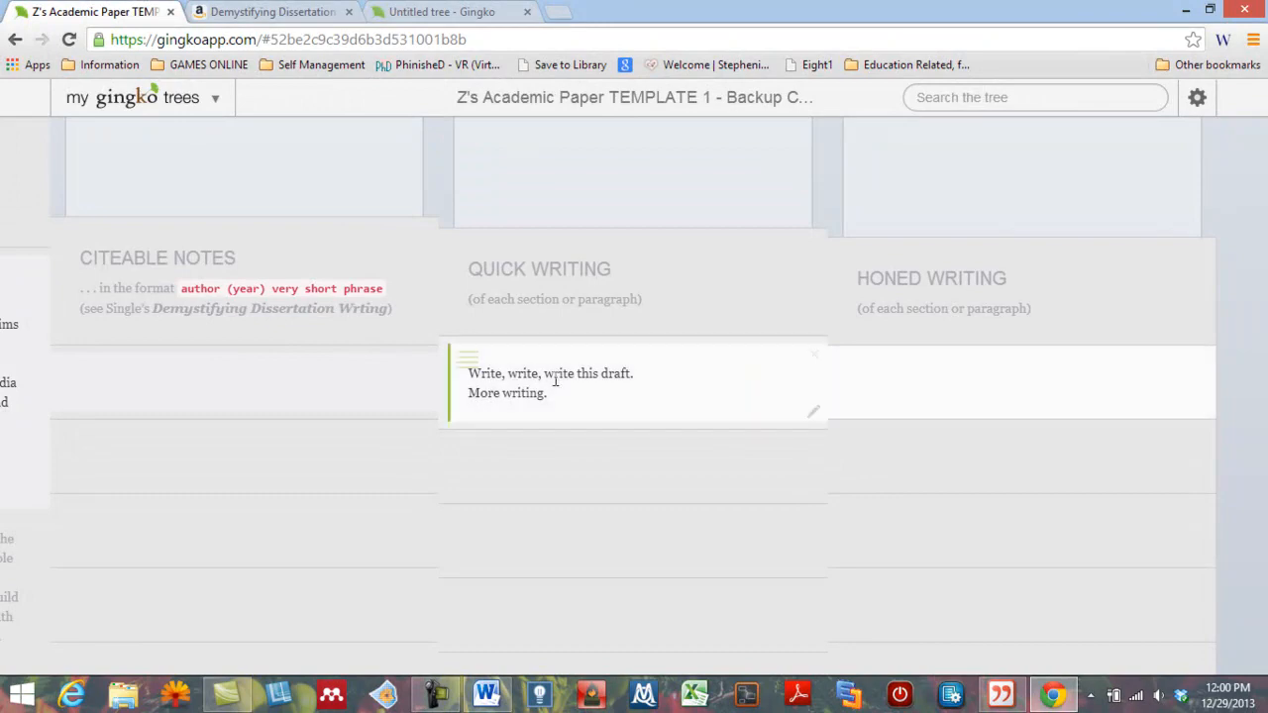
# Step: Go back from the draft card to the quotes column and view its heading card and first quotes
pyautogui.press('Left')
pyautogui.press('Left')
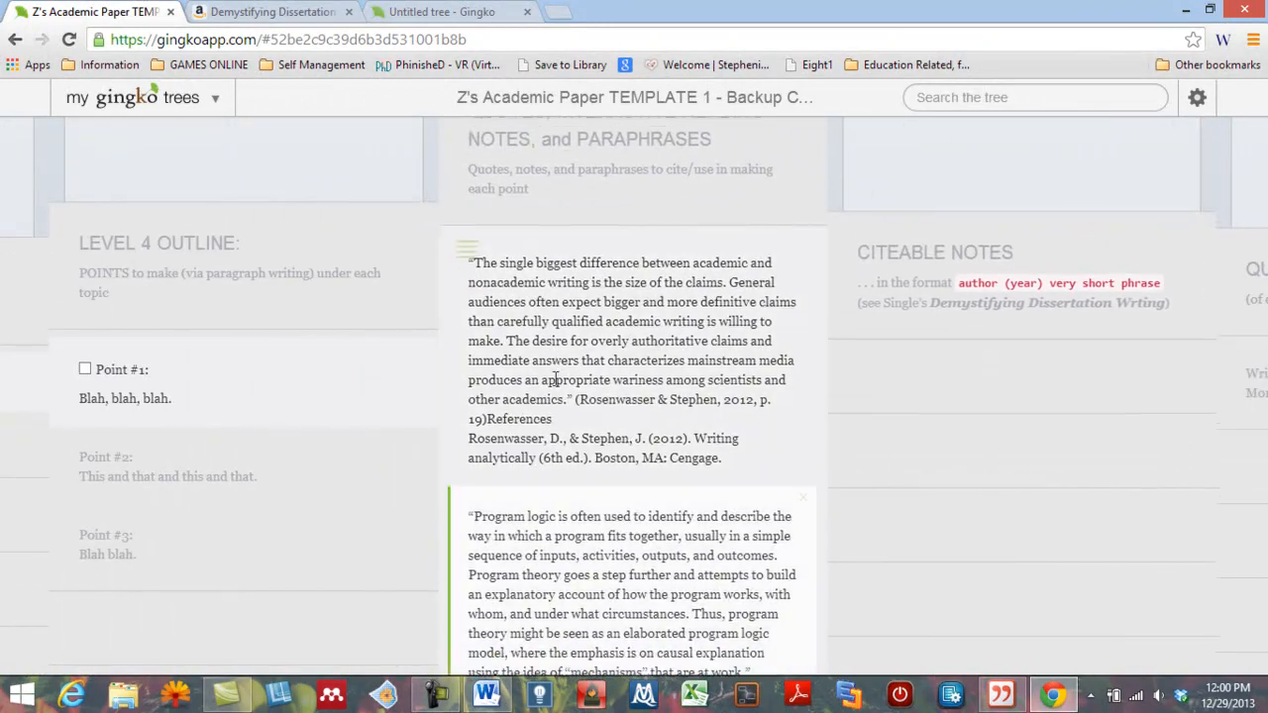
pyautogui.press('Down')
pyautogui.press('Up')
pyautogui.press('Up')
pyautogui.press('Up')
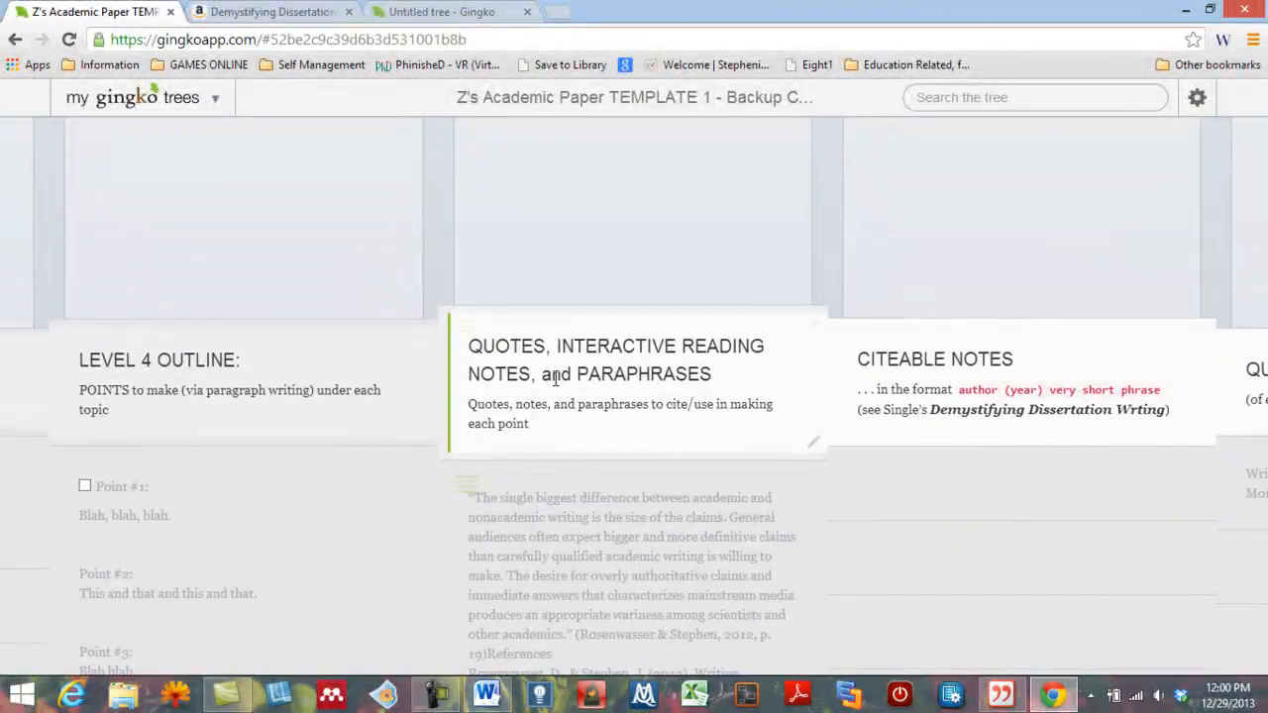
pyautogui.press('Down')
# Step: Trace the quotes back up to the Level 3 topics and the subsections I.A.1. and I.A.2
pyautogui.press('Left')
pyautogui.press('Left')
pyautogui.press('Down')
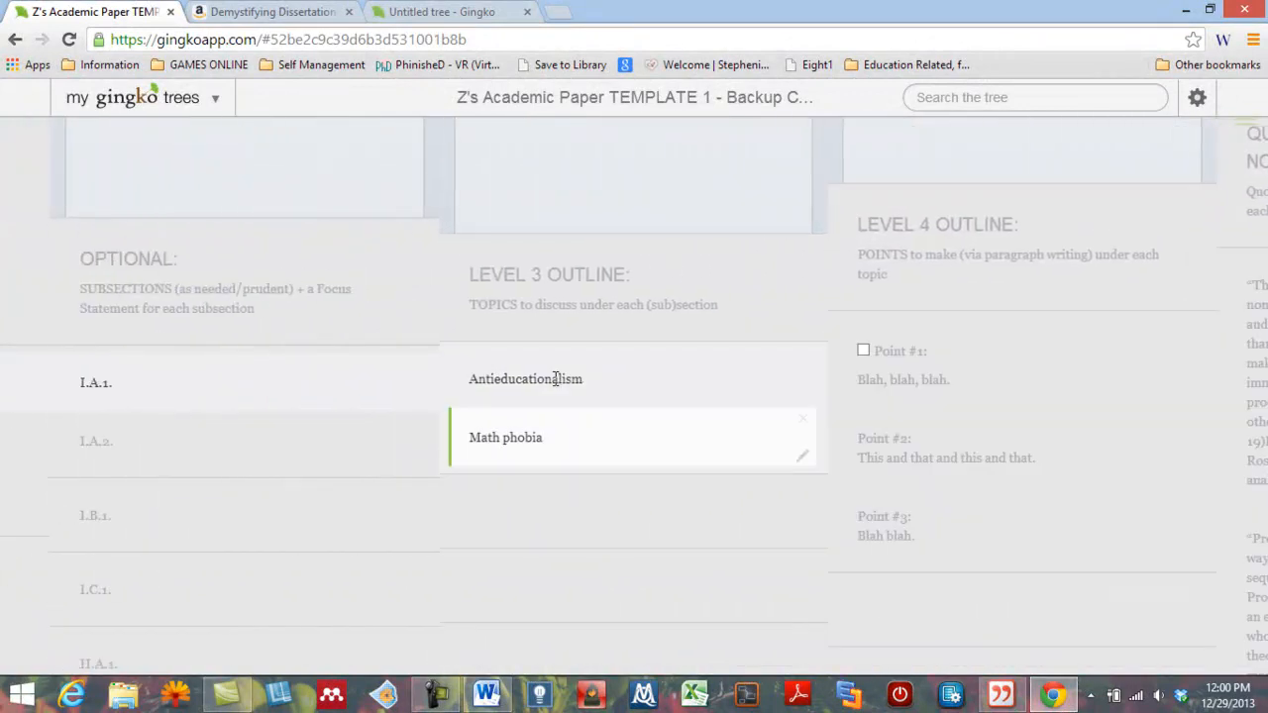
pyautogui.press('Up')
pyautogui.press('Left')
pyautogui.press('Down')
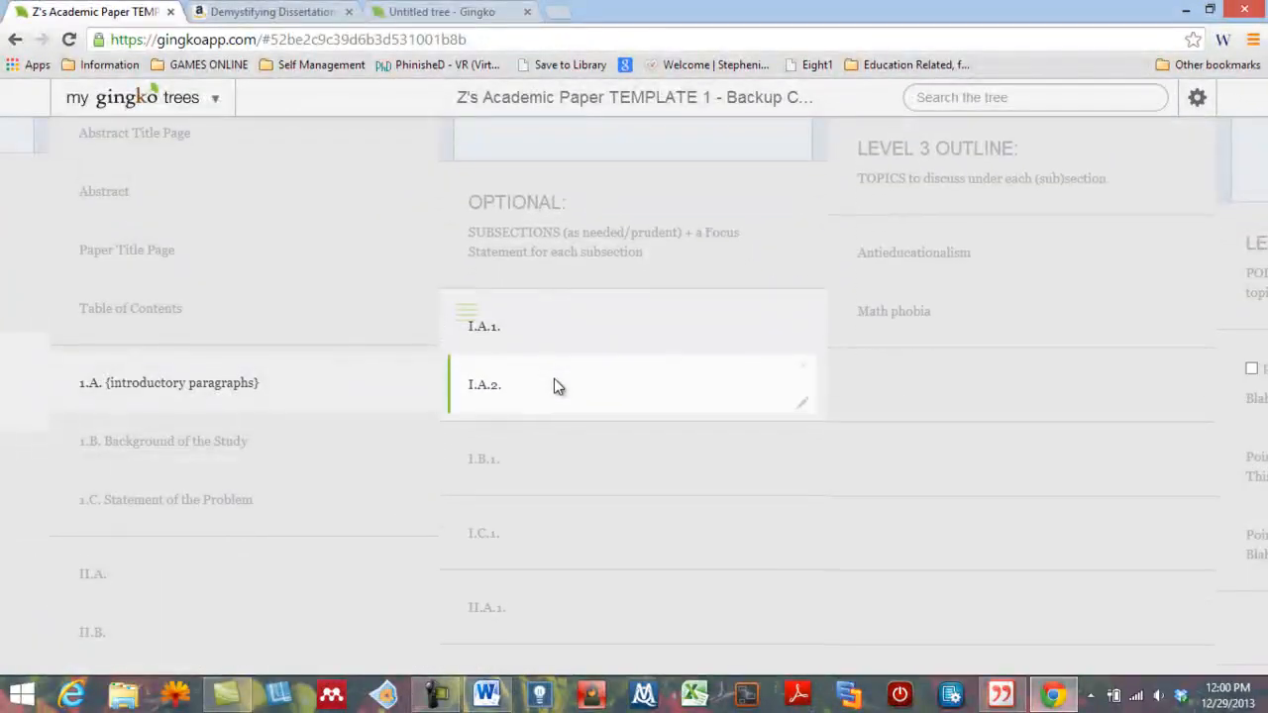
pyautogui.press('Up')
# Step: Follow subsection I.A.1. down to the Level 4 points and move the Point #2 card below Point #3
pyautogui.press('Right')
pyautogui.press('Right')
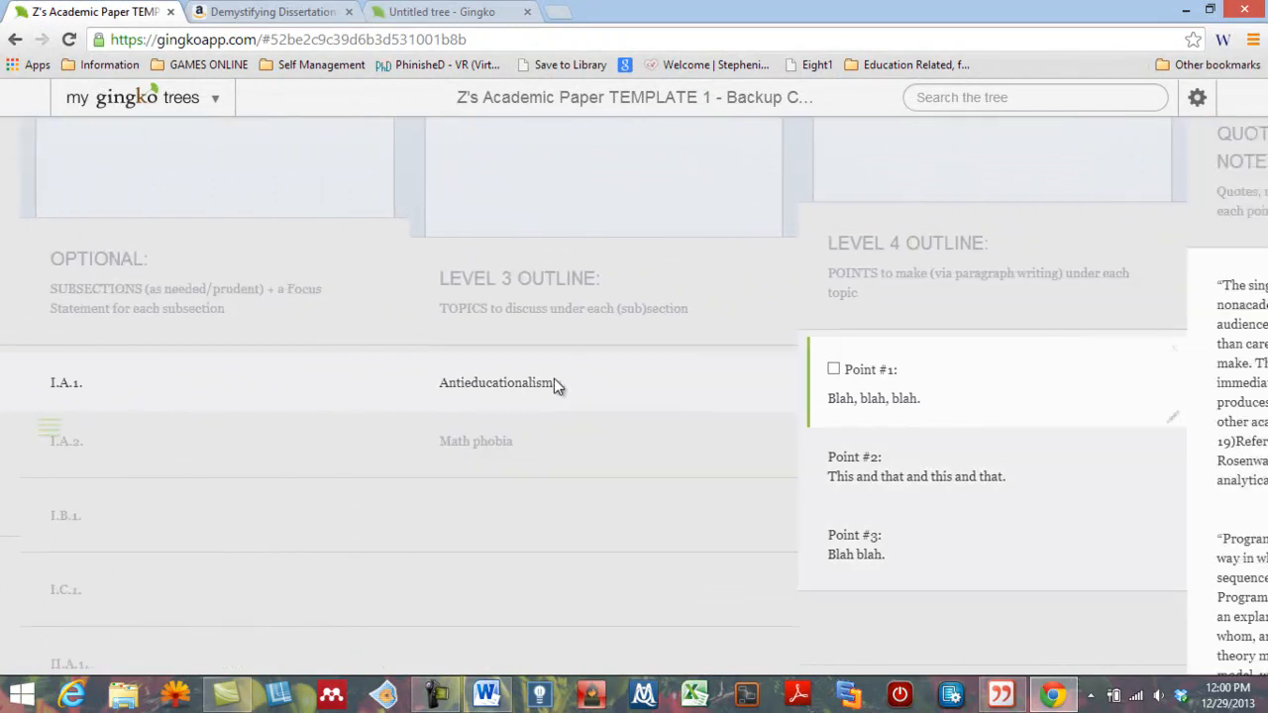
pyautogui.press('Right')
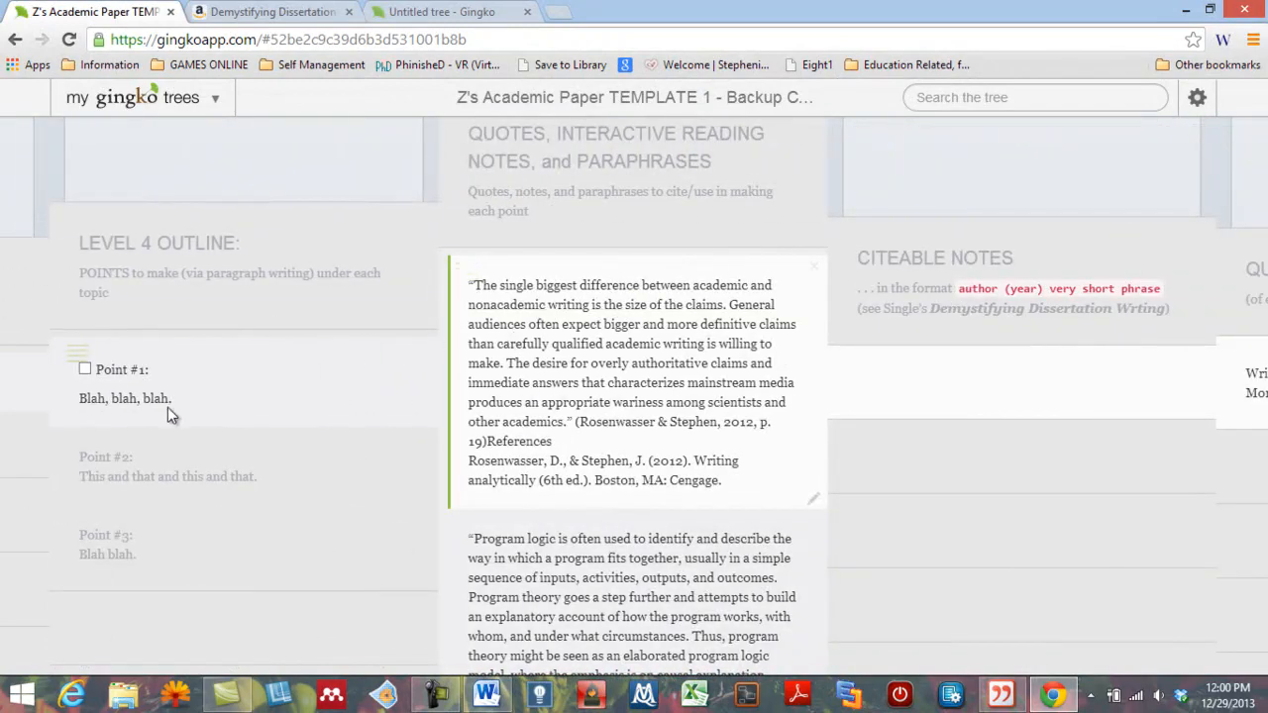
pyautogui.moveTo(85, 458); pyautogui.dragTo(81, 518)
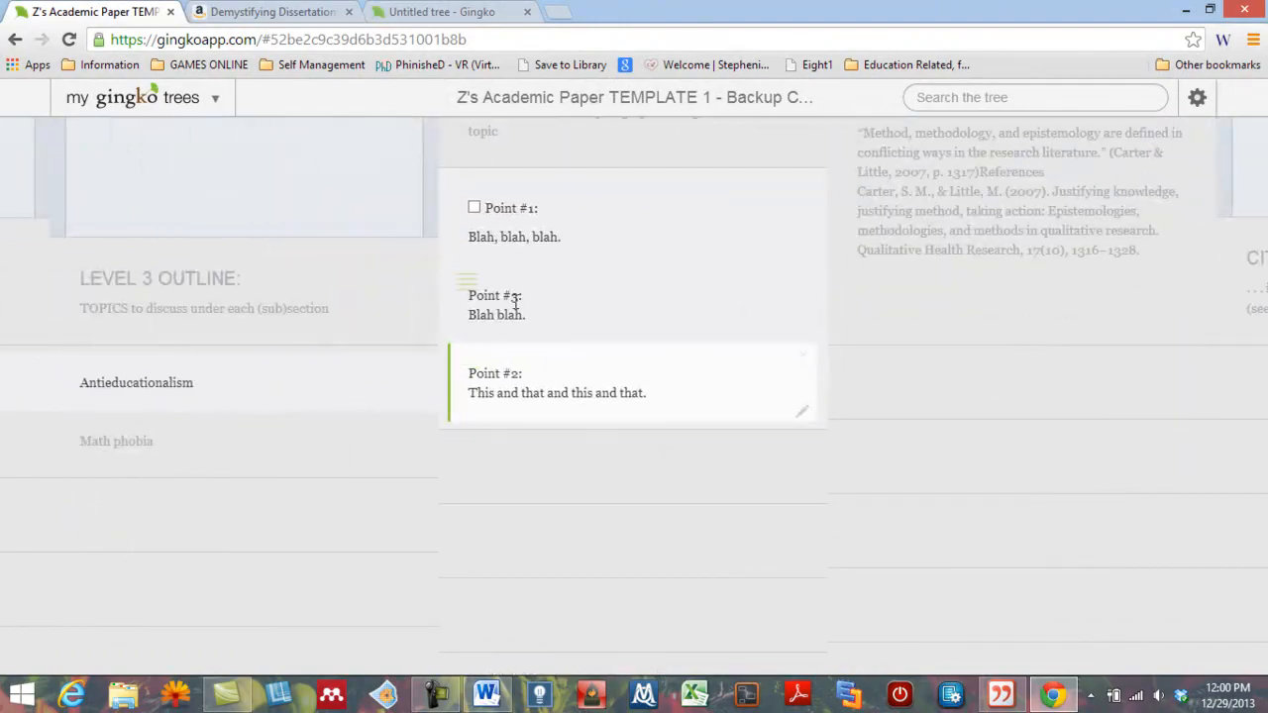
# Step: Return to the Point #1 card and view the quotes that belong to it
pyautogui.press('Up')
pyautogui.press('Up')
pyautogui.press('Right')
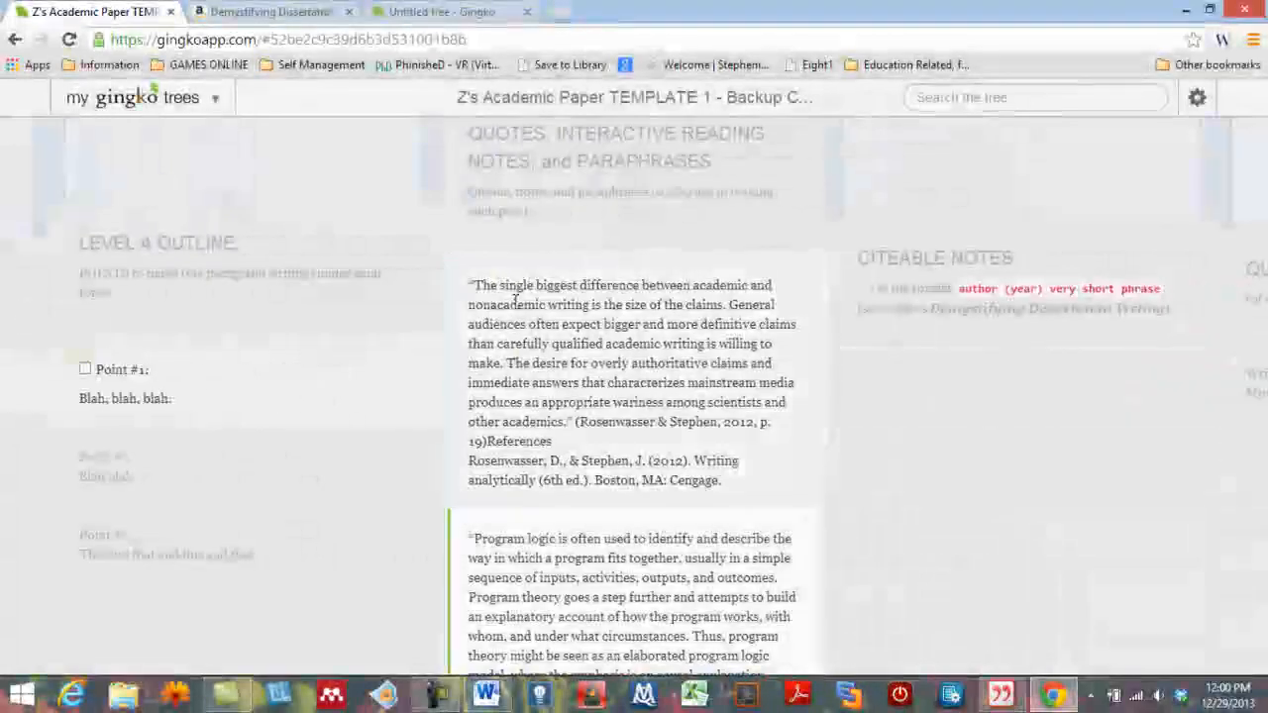
pyautogui.press('Down')
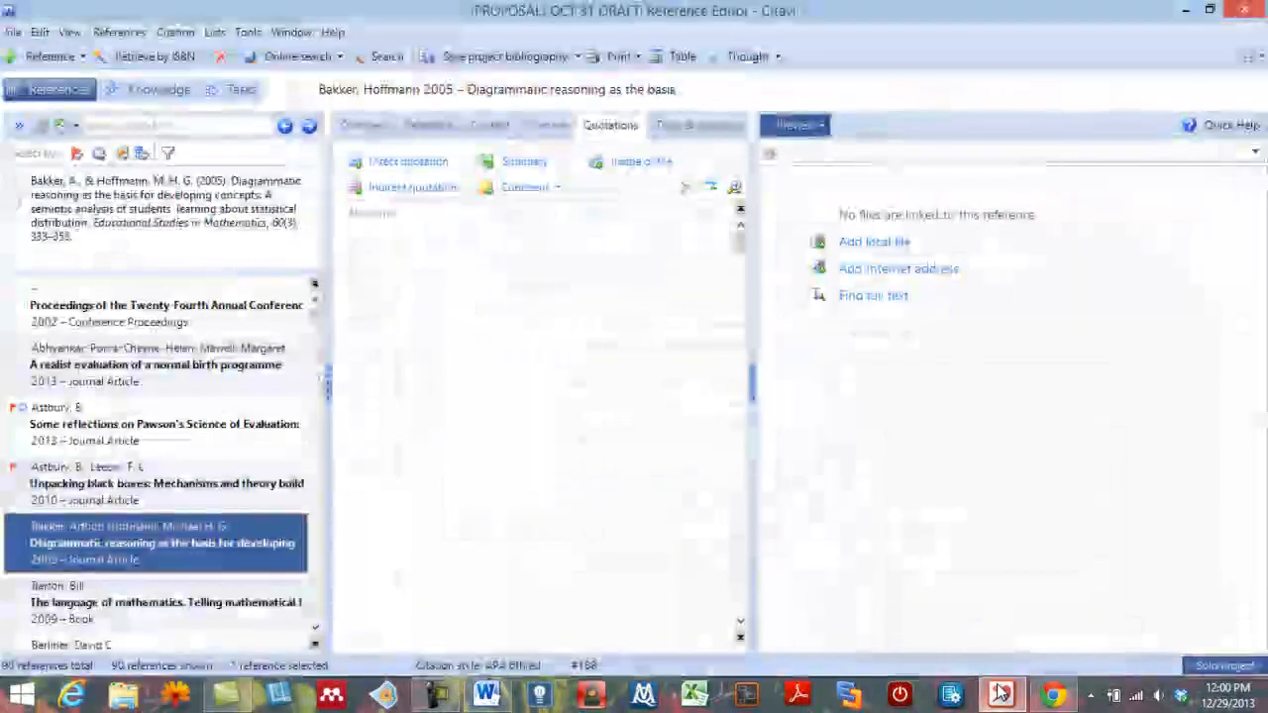
# Step: Switch to Citavi and open the quotations of the 2007 journal article "Justifying knowledge, justifying method, taking action"
pyautogui.click(1001, 694)
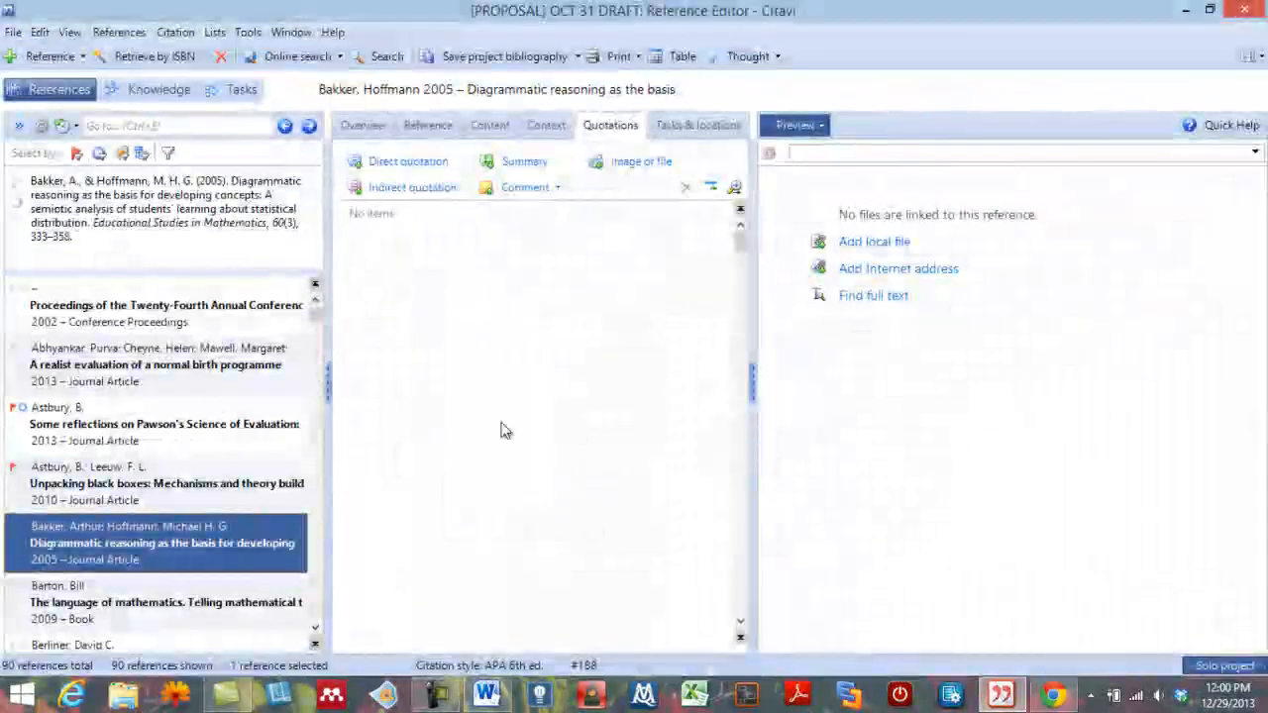
pyautogui.scroll(-5, 315, 465)
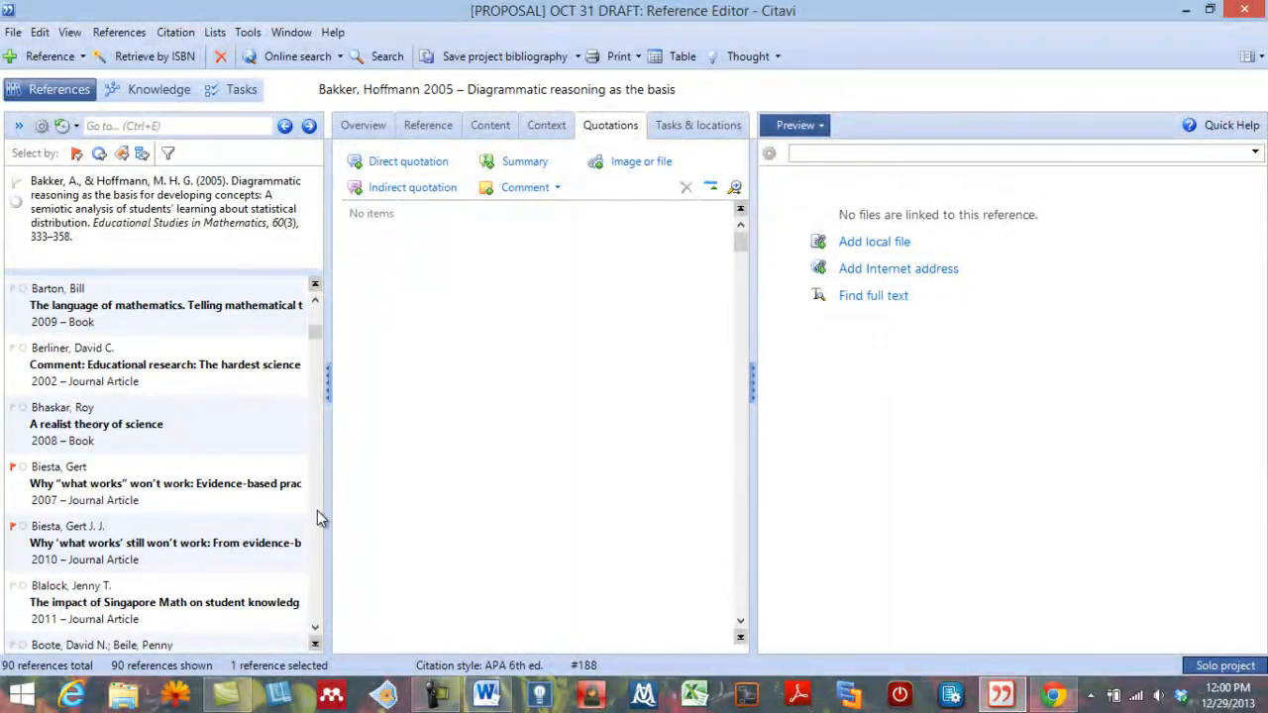
pyautogui.scroll(-5, 319, 525)
pyautogui.scroll(-5, 316, 535)
pyautogui.scroll(-5, 317, 526)
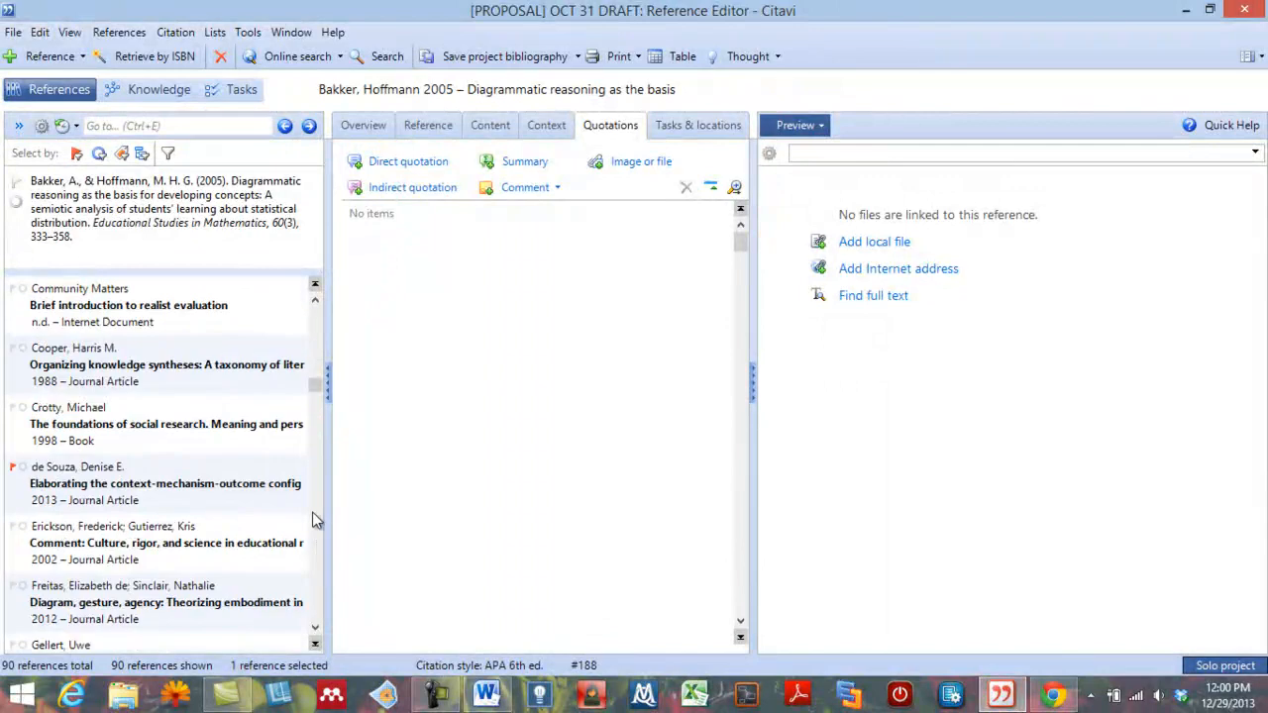
pyautogui.scroll(5, 317, 340)
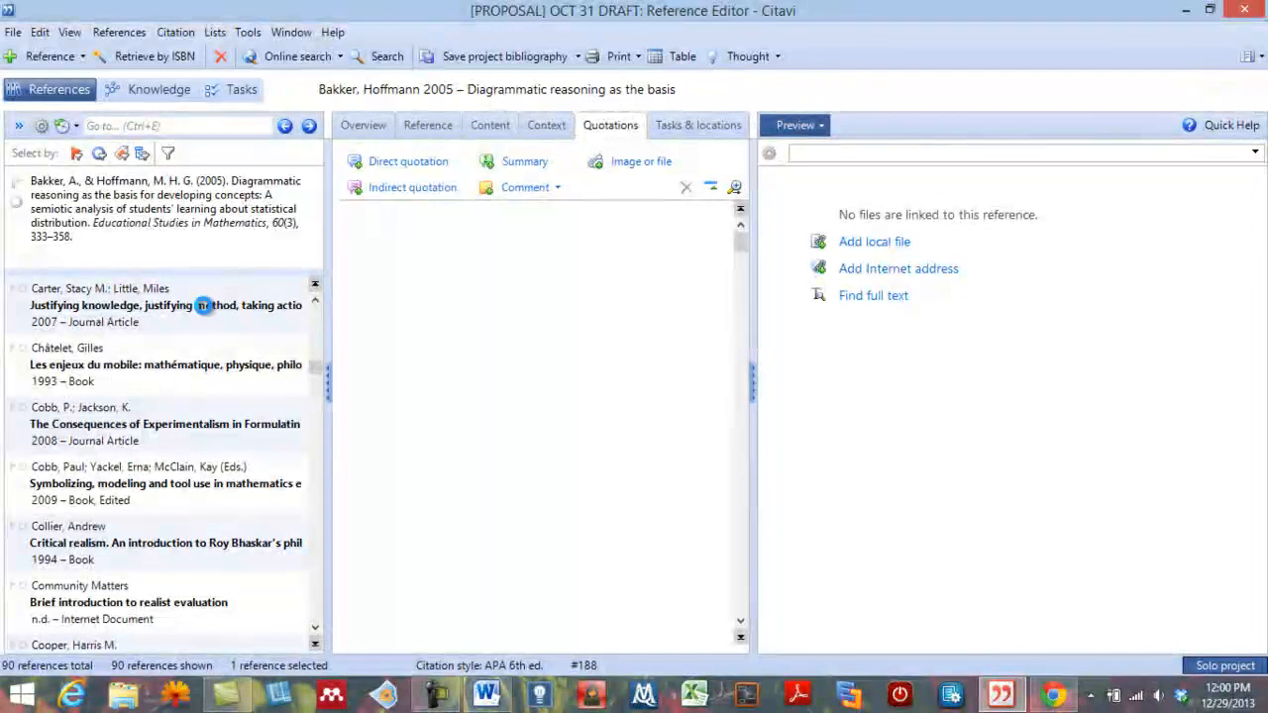
pyautogui.click(203, 305)
# Step: Copy the page 1317 quotation beginning "Method is research action" from the article's quotations
pyautogui.moveTo(738, 260); pyautogui.dragTo(736, 381)
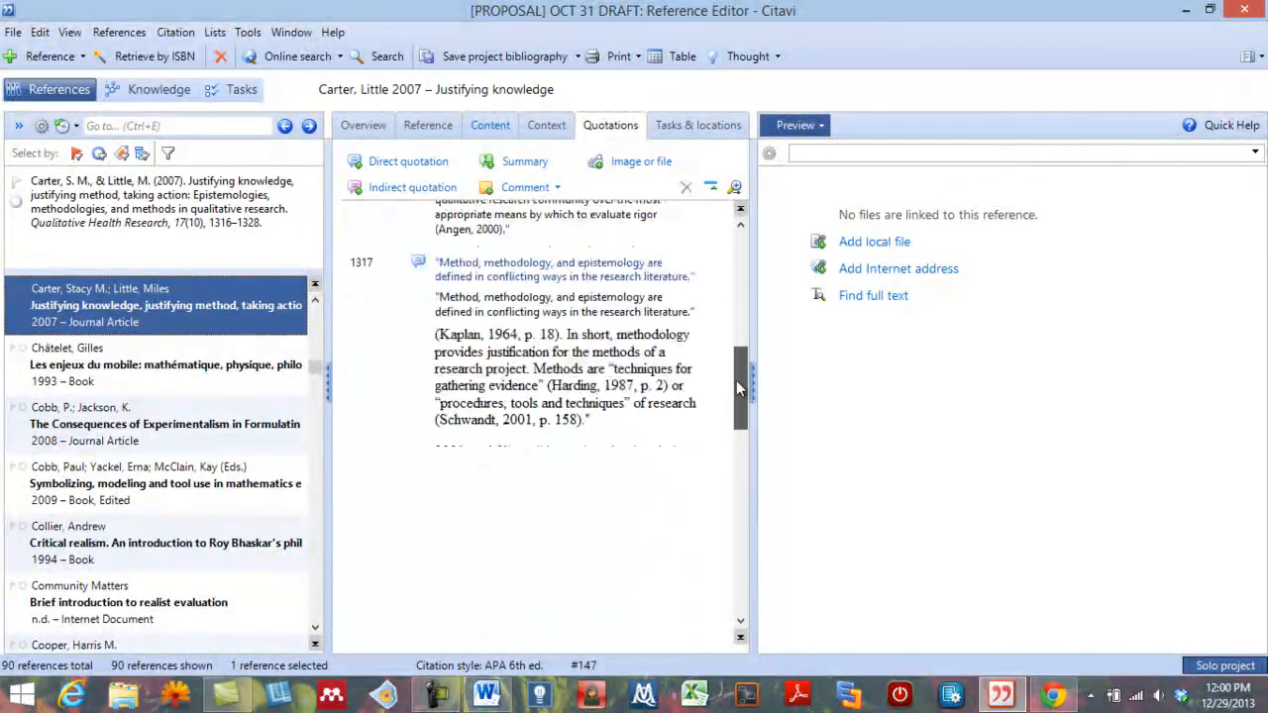
pyautogui.click(544, 462)
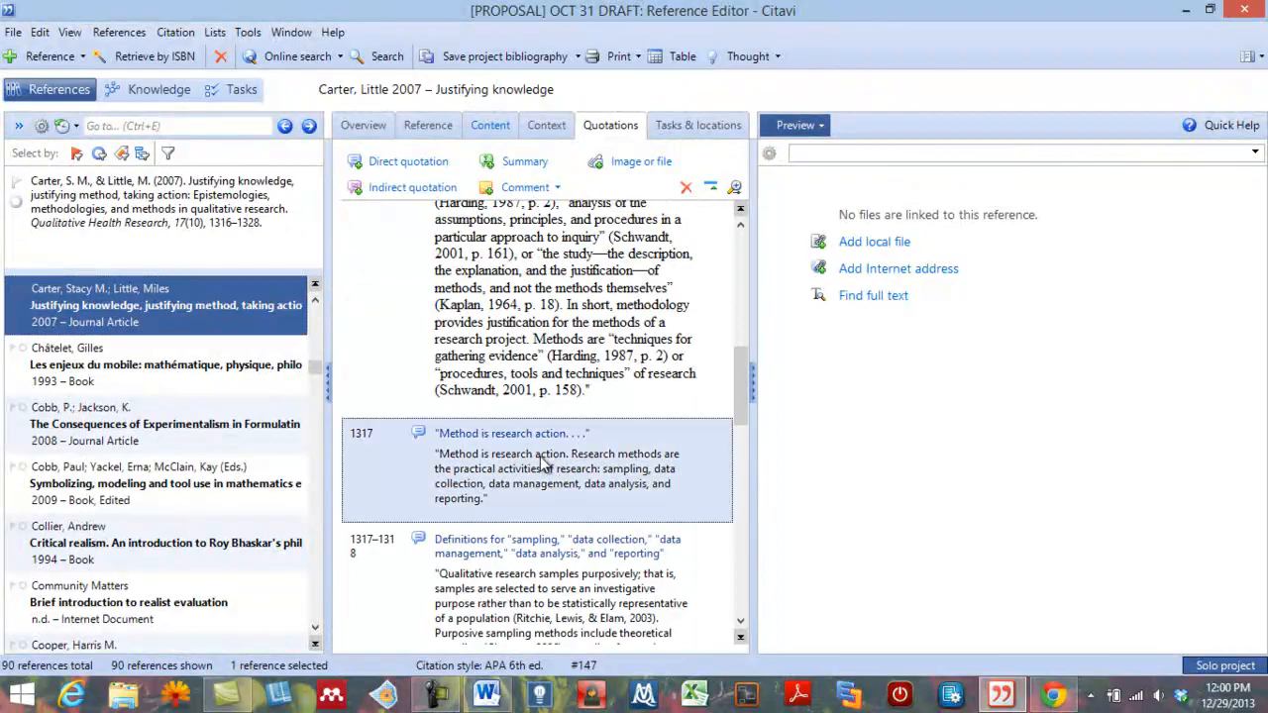
pyautogui.rightClick(544, 462)
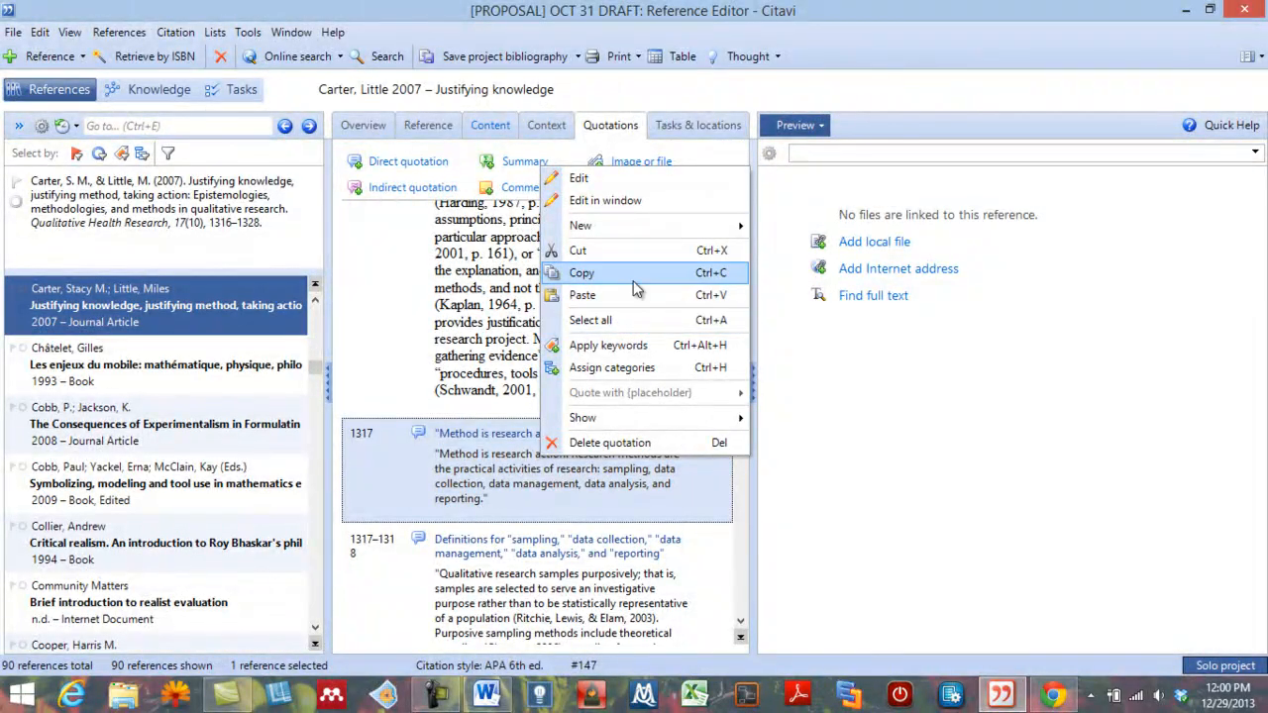
pyautogui.click(635, 274)
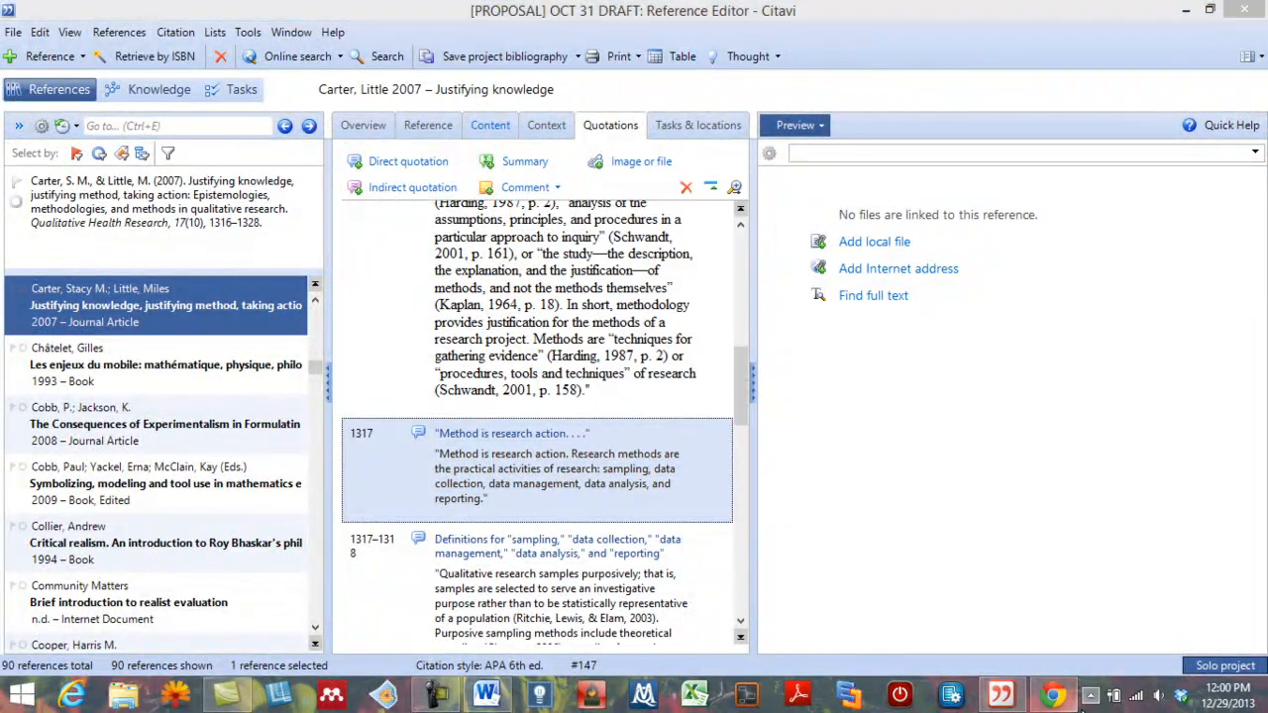
# Step: Switch to the Gingko tree and paste the copied quotation into a new card below the "Method, methodology, and epistemology" quote
pyautogui.click(1056, 696)
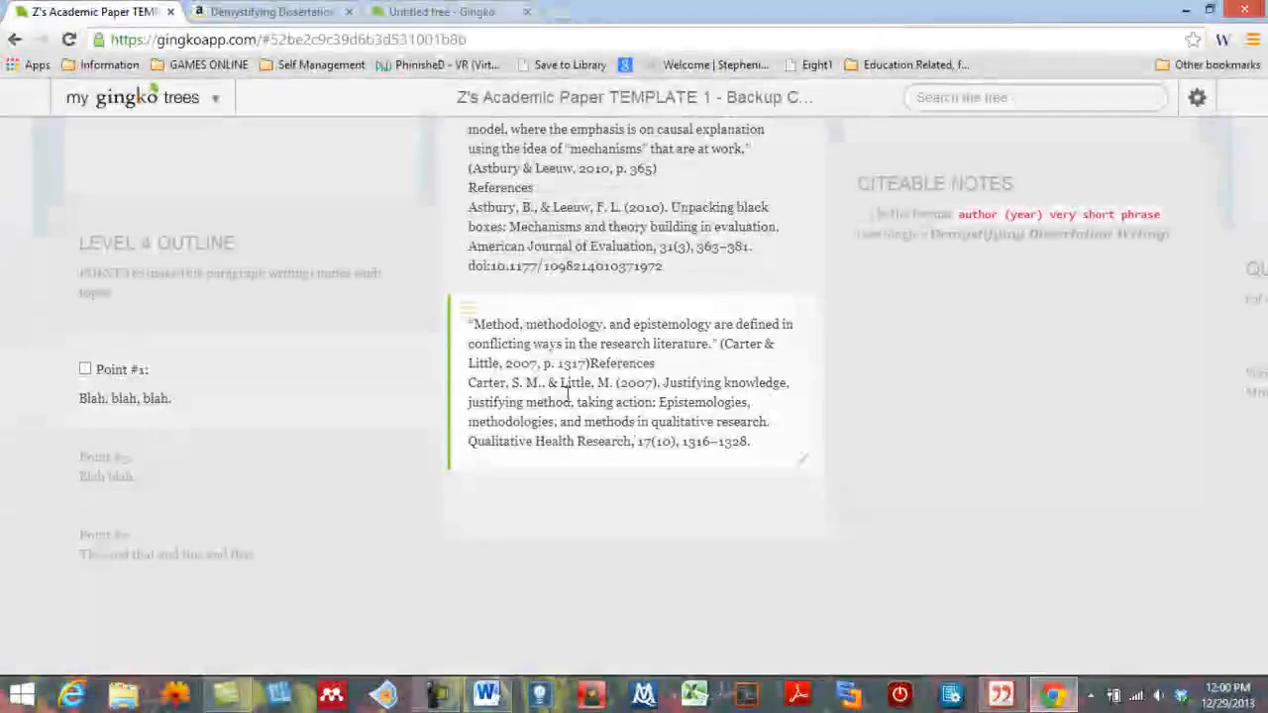
pyautogui.click(603, 485)
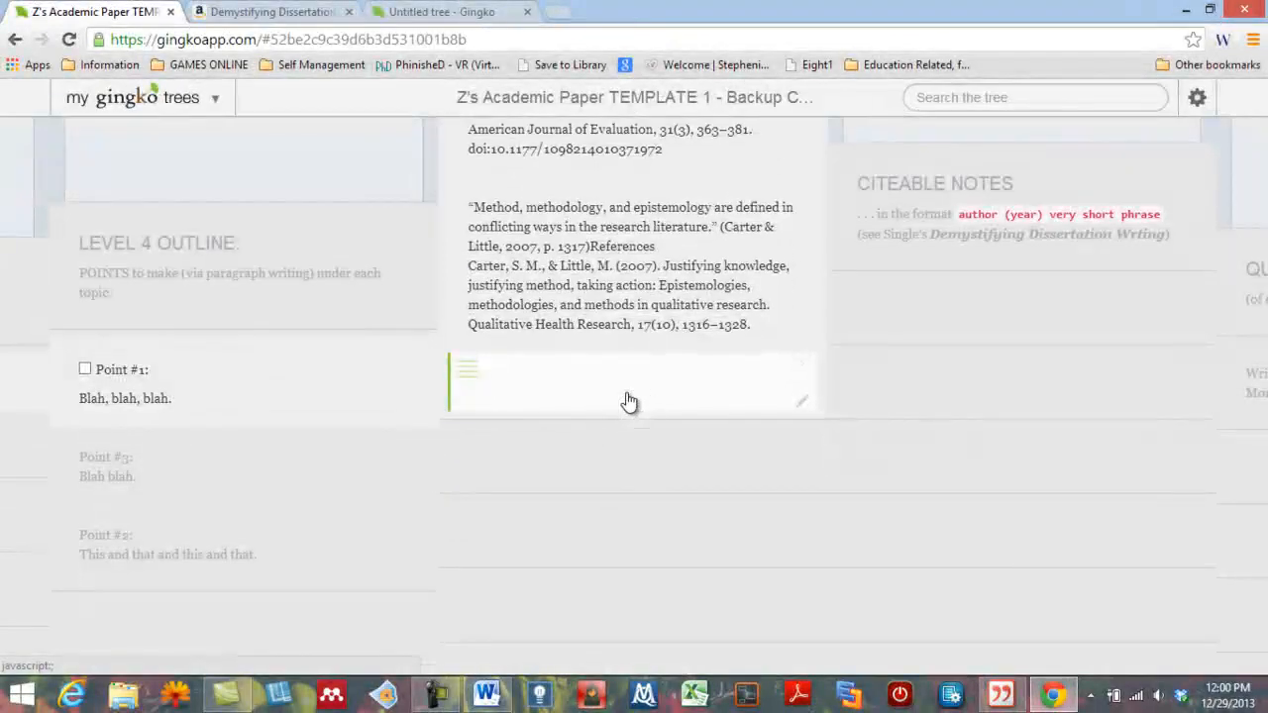
pyautogui.click(804, 363)
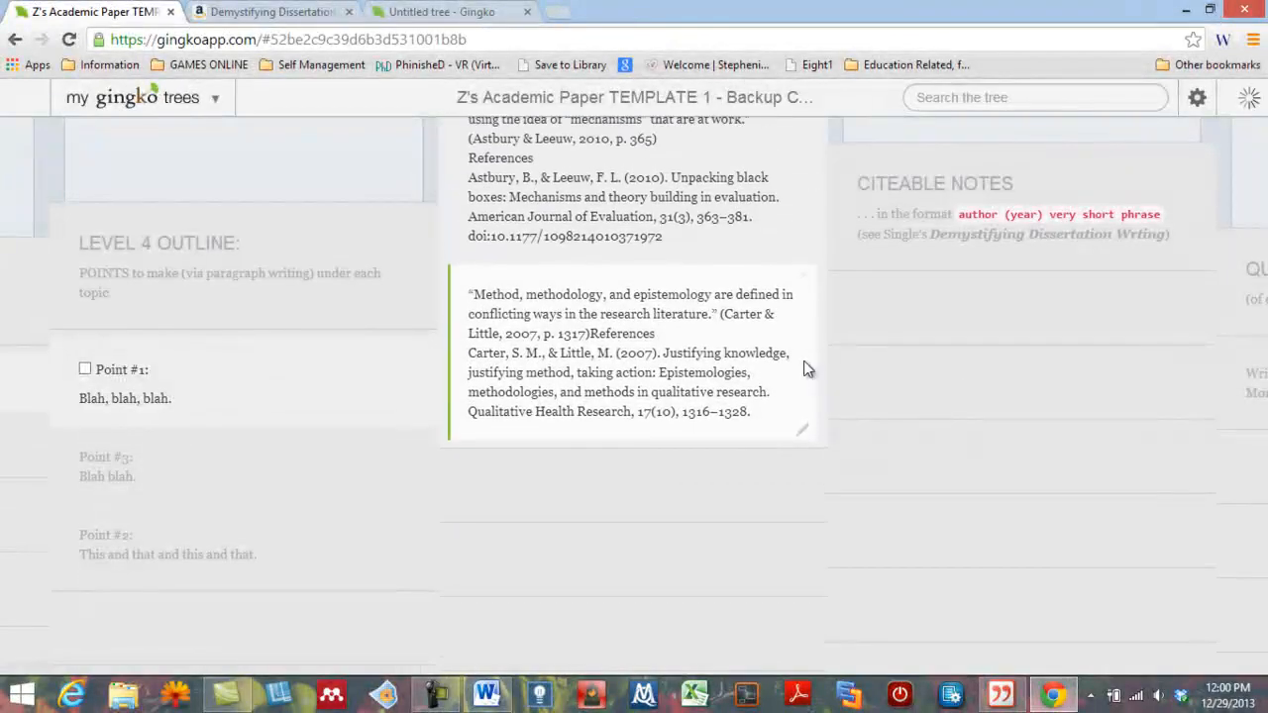
pyautogui.click(634, 467)
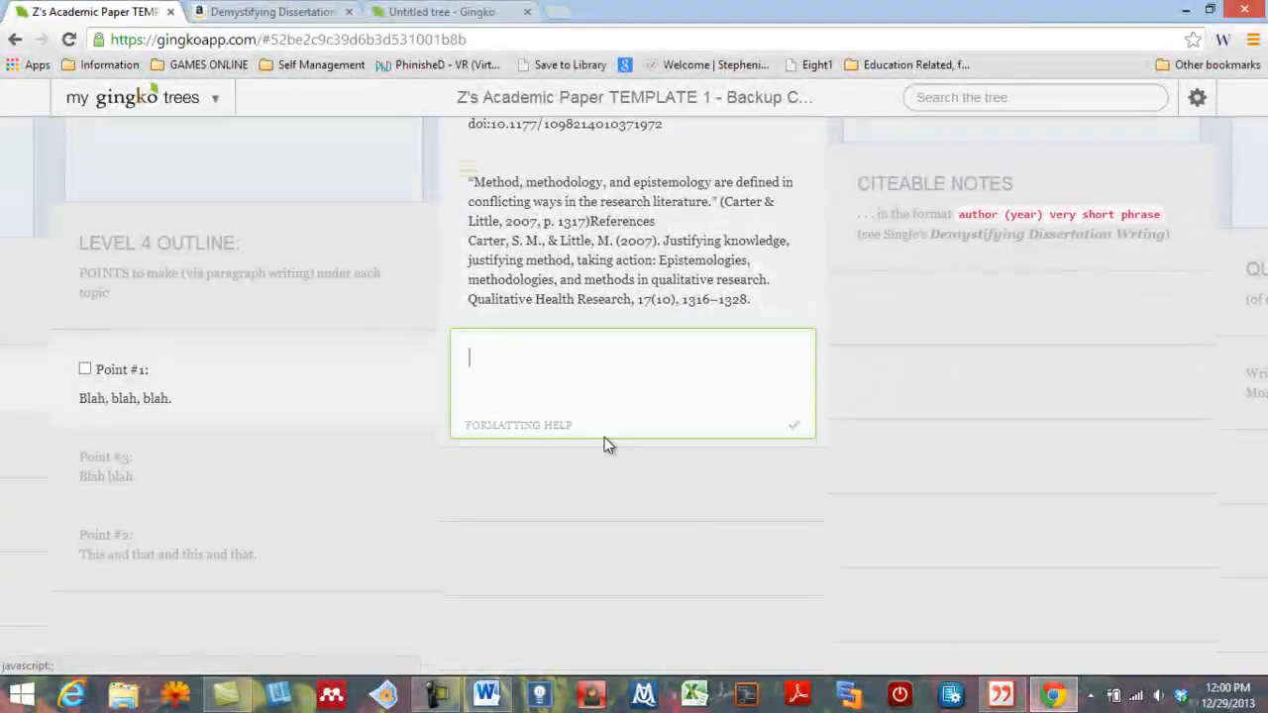
pyautogui.write('"Method is research action. Research methods are the practical activities of research: sampling, data collection, data management, data analysis, and reporting." (Carter & Little, 2007, p. 1317)References Carter, S. M., & Little, M. (2007). Justifying knowledge, justifying method, taking action: Epistemologies, methodologies, and methods in qualitative research. Qualitative Health Research, 17(10), 1316–1328.')
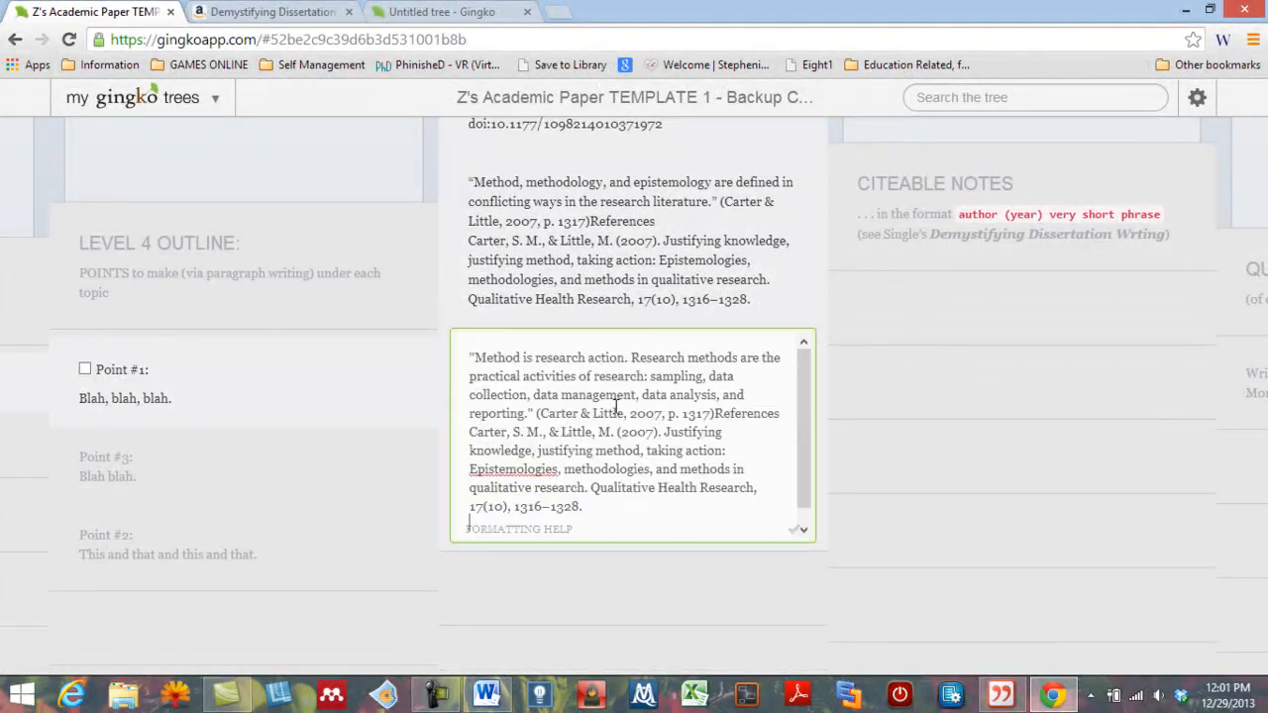
pyautogui.hotkey('ctrl', 'Return')
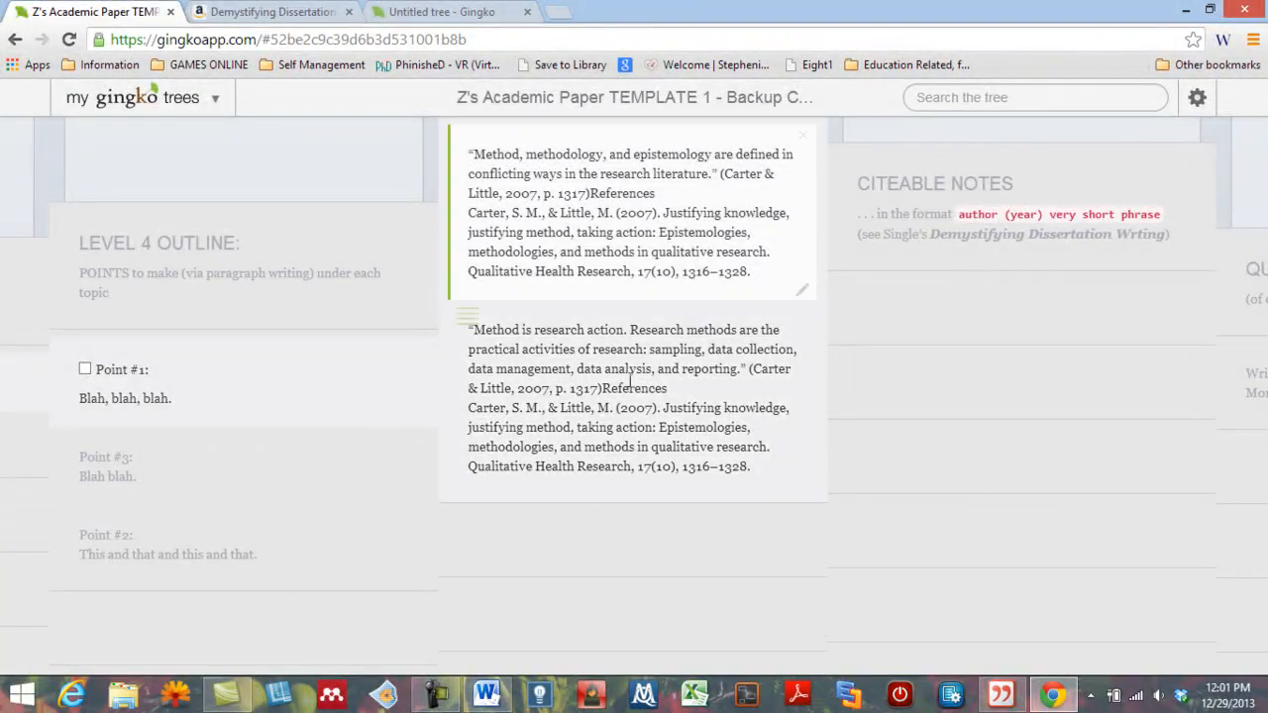
# Step: Look back and forth through the quote cards collected under Point #1
pyautogui.press('Up')
pyautogui.press('Up')
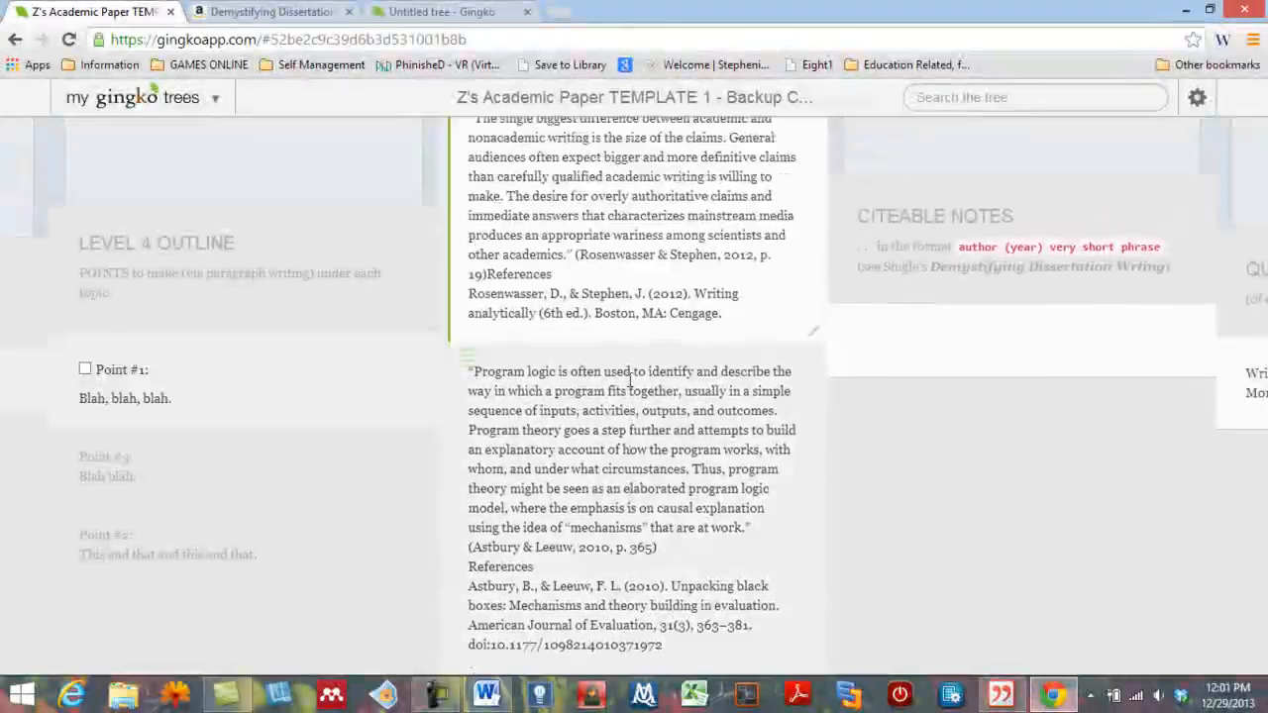
pyautogui.press('Down')
pyautogui.press('Down')
pyautogui.press('Up')
pyautogui.press('Up')
pyautogui.press('Up')
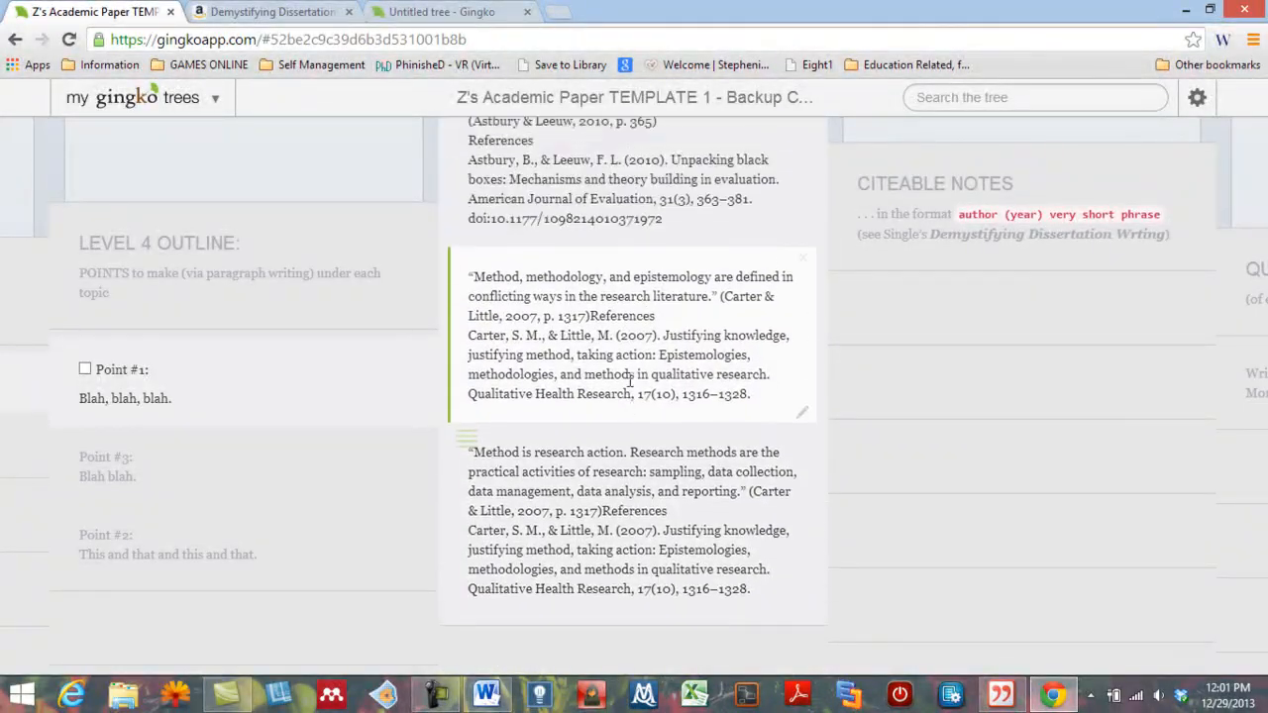
# Step: Append "Write more bsed on that quote" and a parenthetical author-year citation dated 2004 to the Quick Writing card's draft
pyautogui.press('Right')
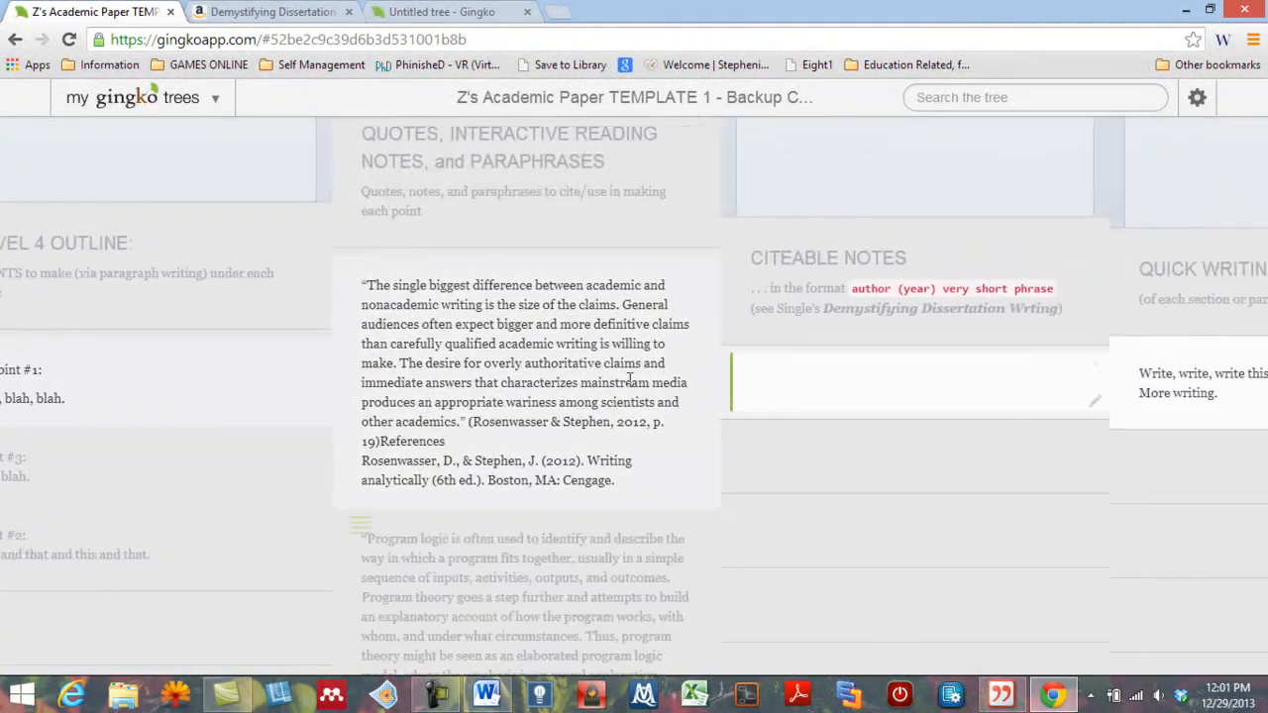
pyautogui.click(992, 403)
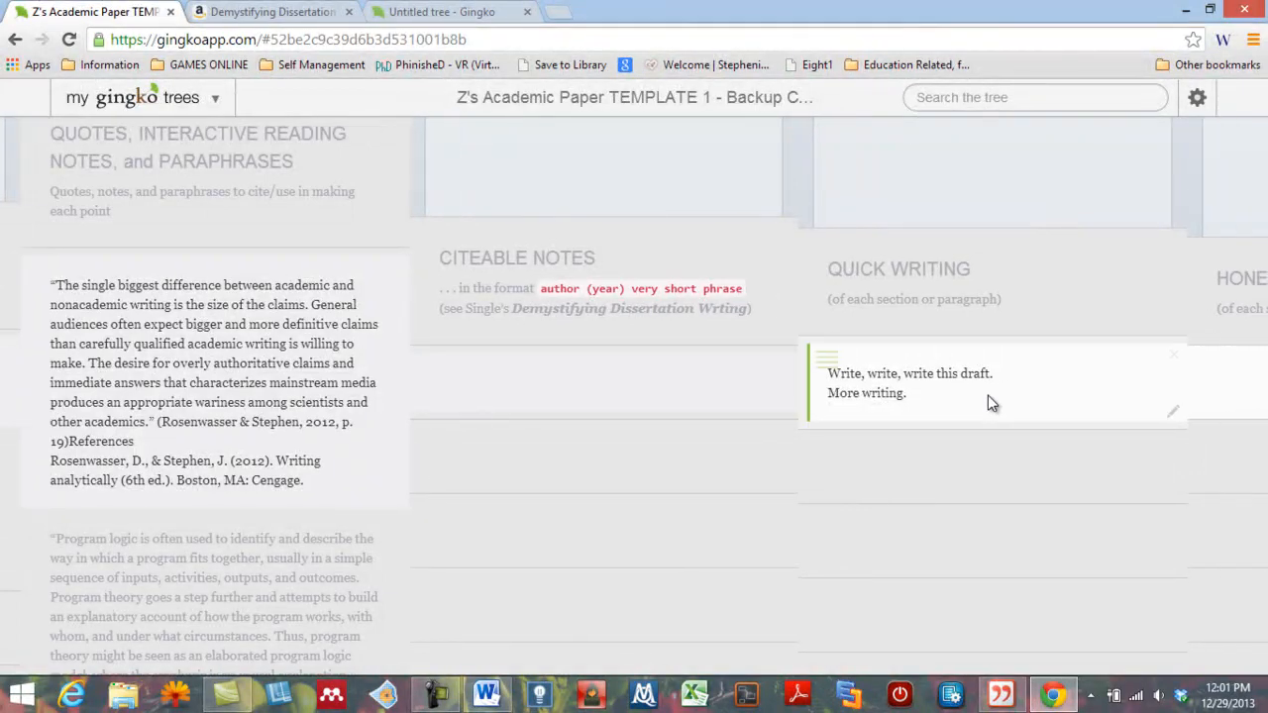
pyautogui.doubleClick(713, 400)
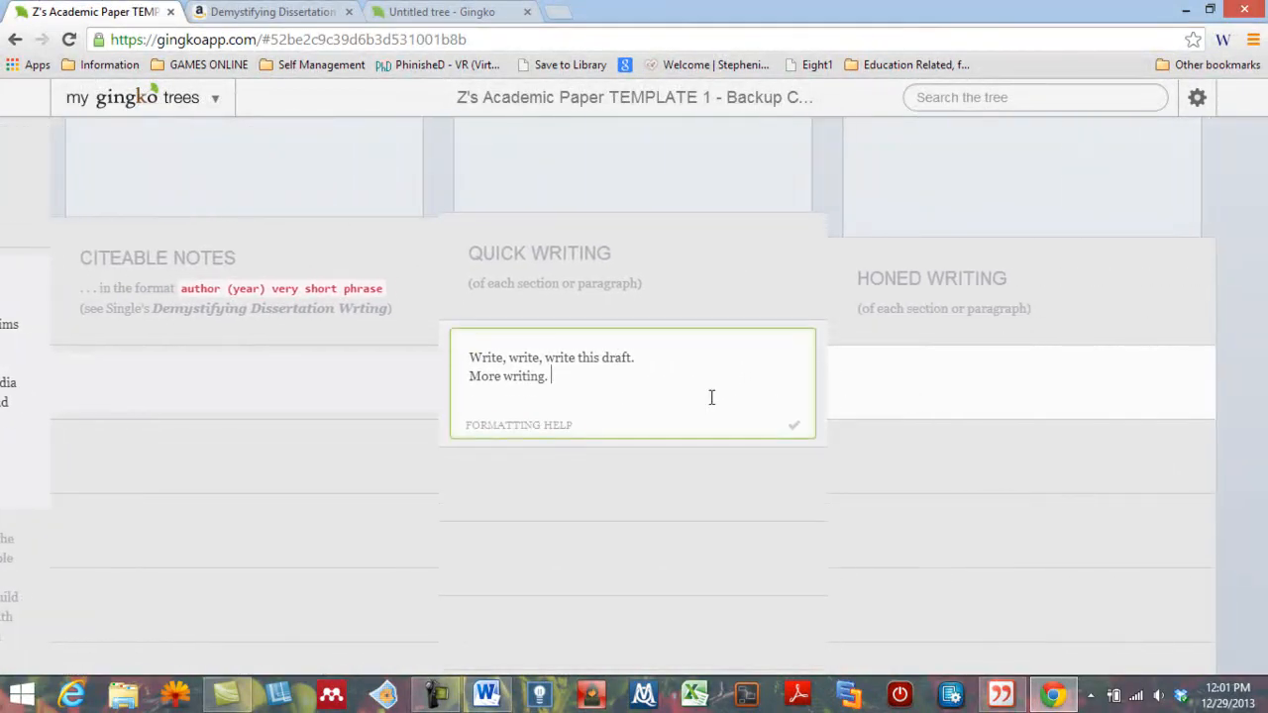
pyautogui.write('Write more bsed')
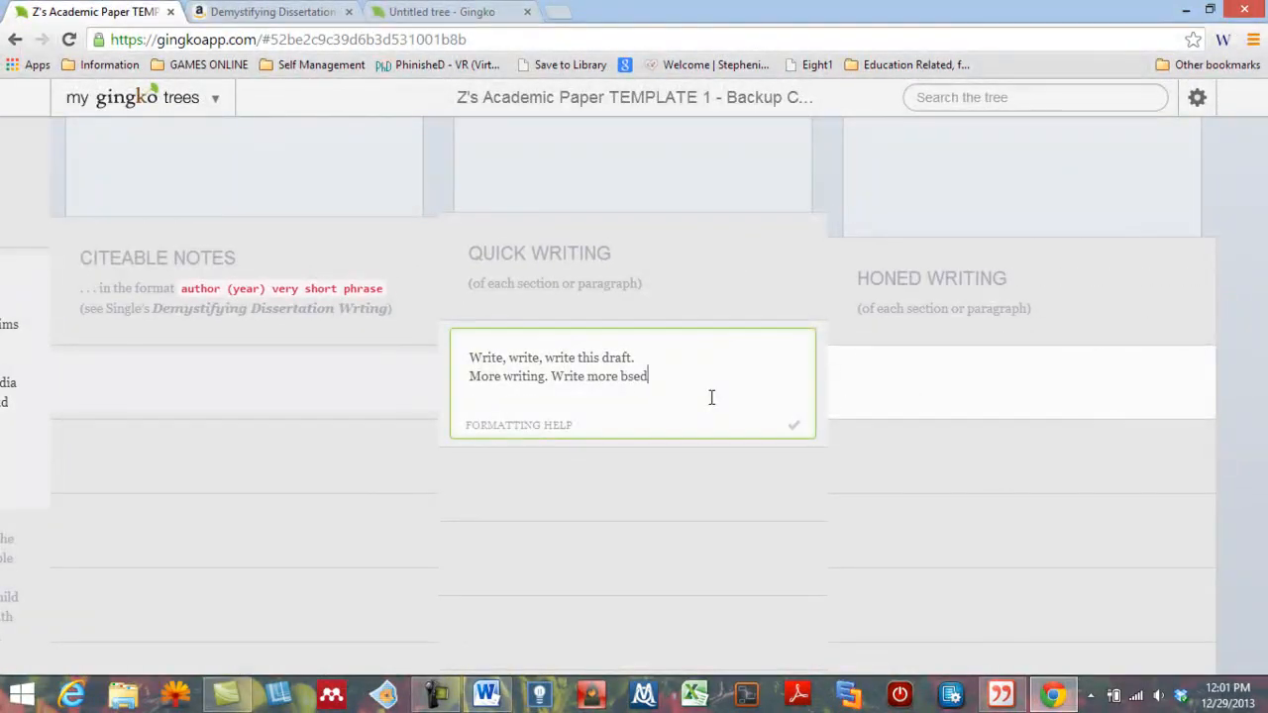
pyautogui.write(' on that quote')
pyautogui.write(' )(')
pyautogui.press('BackSpace')
pyautogui.press('BackSpace')
pyautogui.write('(Smith, 2004).')
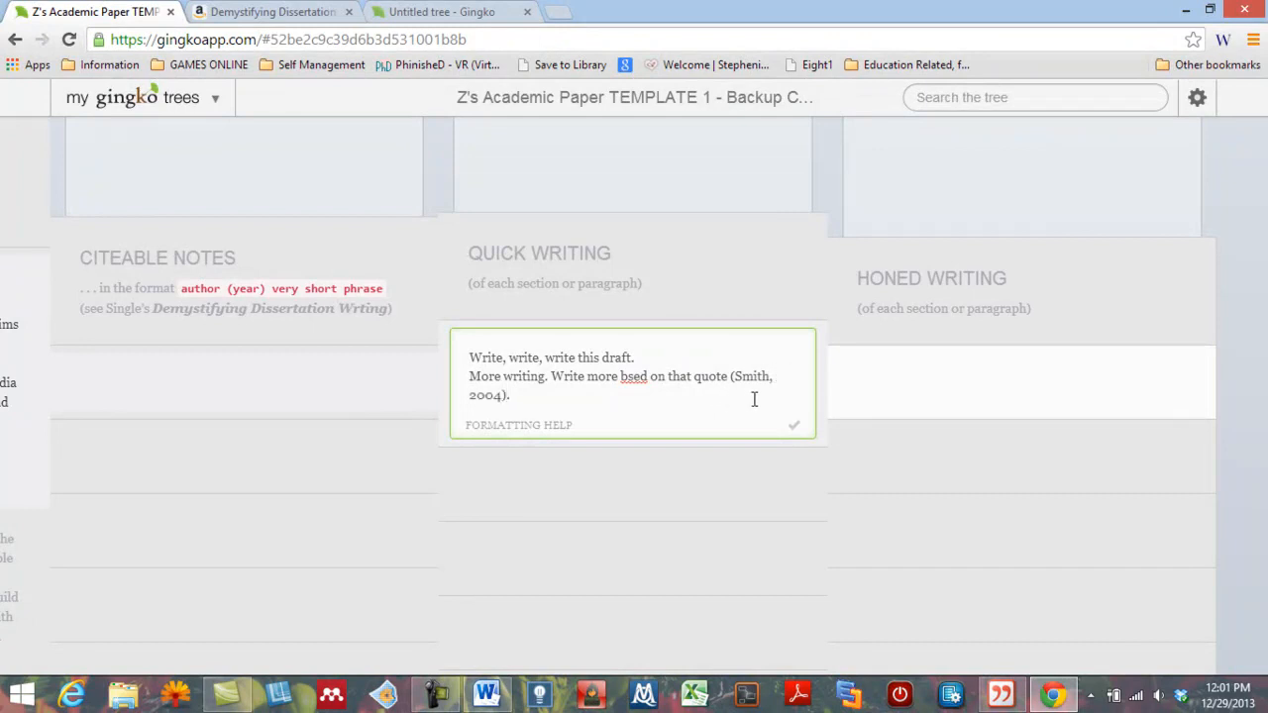
pyautogui.doubleClick(849, 386)
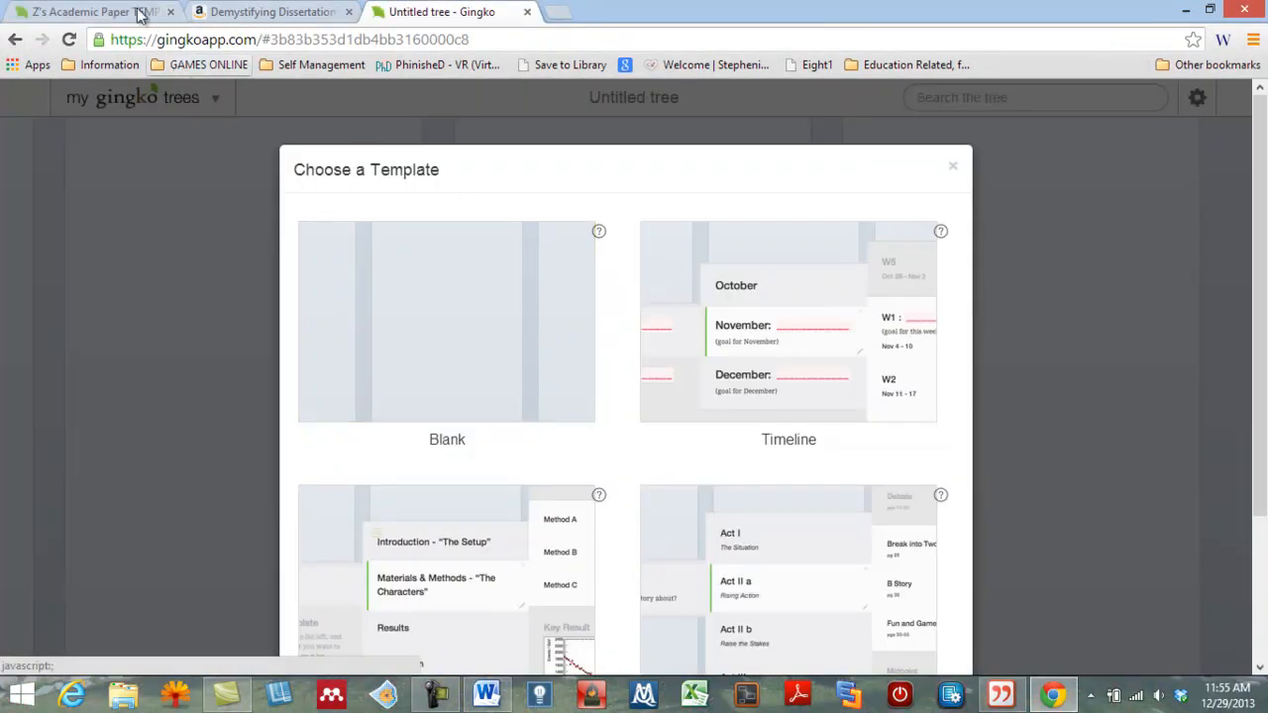
# Step: Return to the academic paper template and view its first-column cards: Paper Working Title, Abstract or Focus Statement, and the Outlining-to-Honed Draft list
pyautogui.click(140, 14)
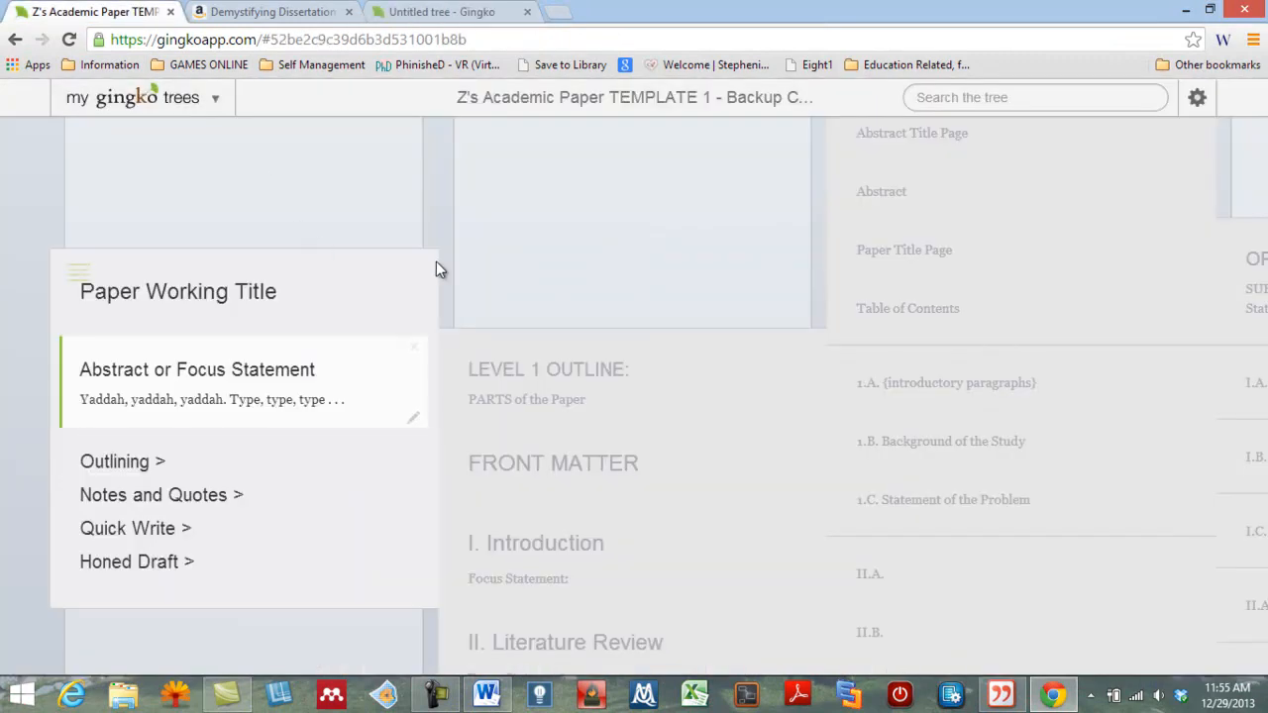
pyautogui.click(288, 300)
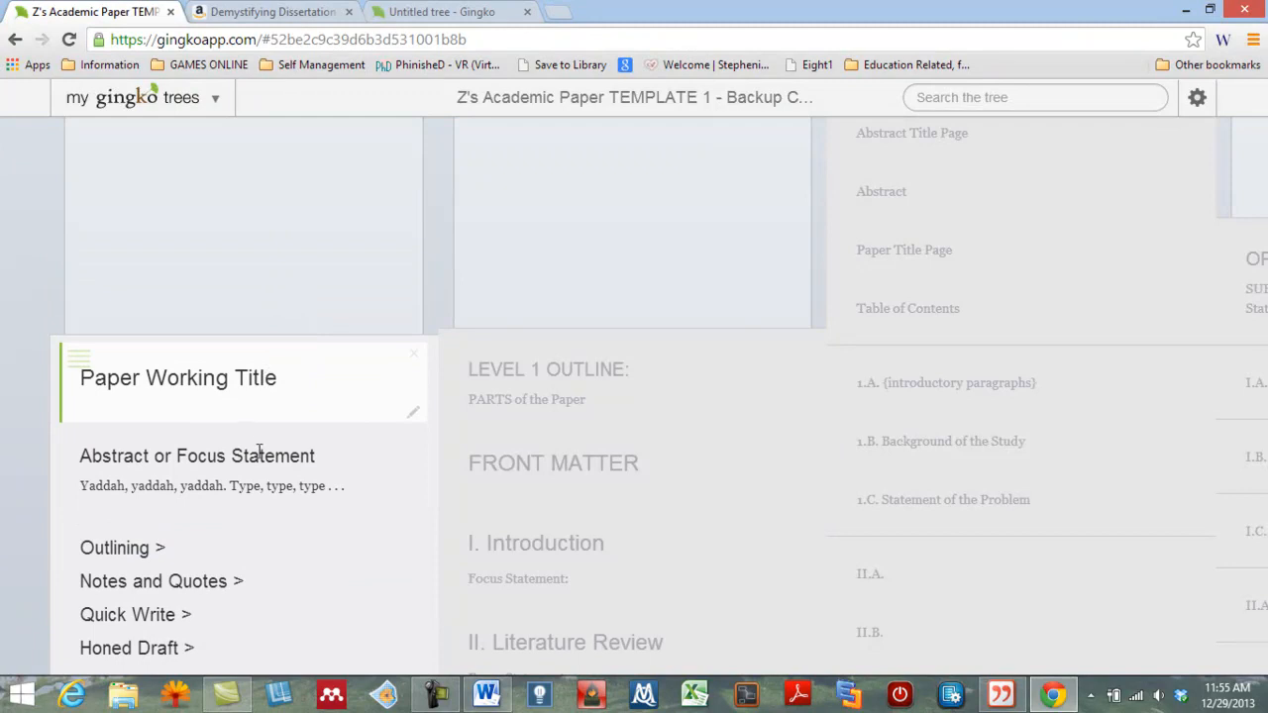
pyautogui.click(255, 467)
pyautogui.click(252, 478)
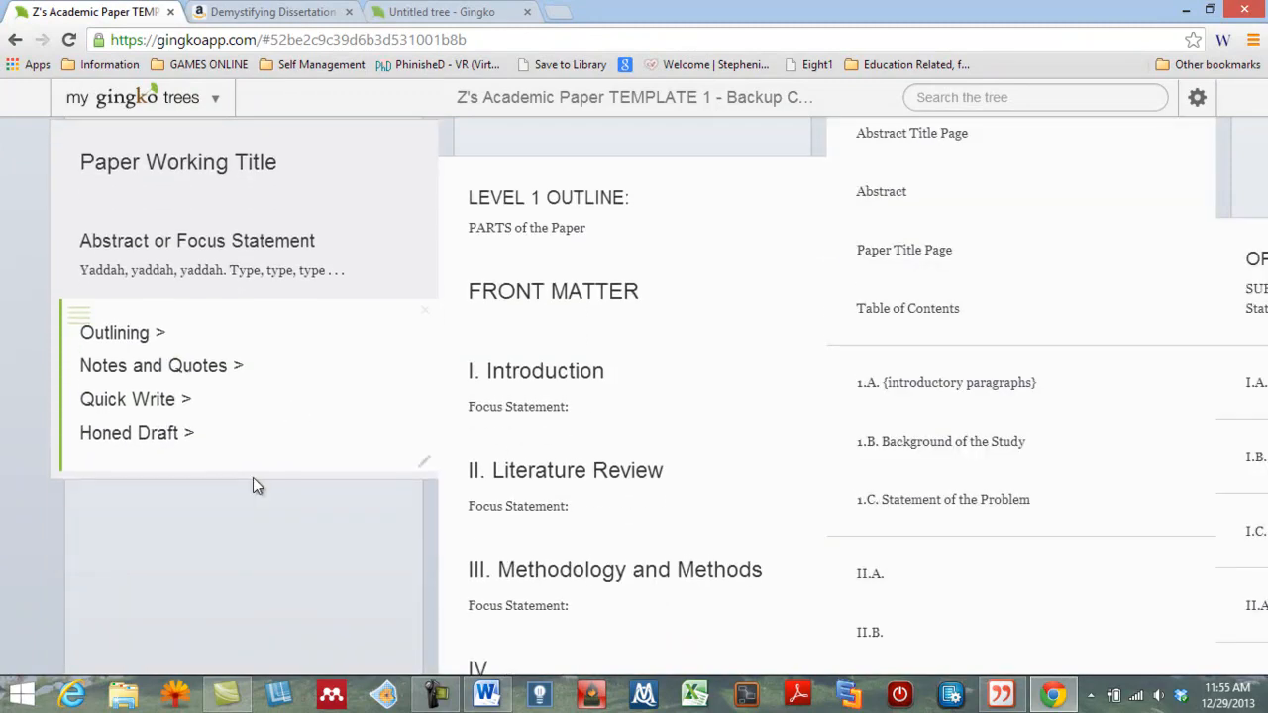
pyautogui.click(264, 192)
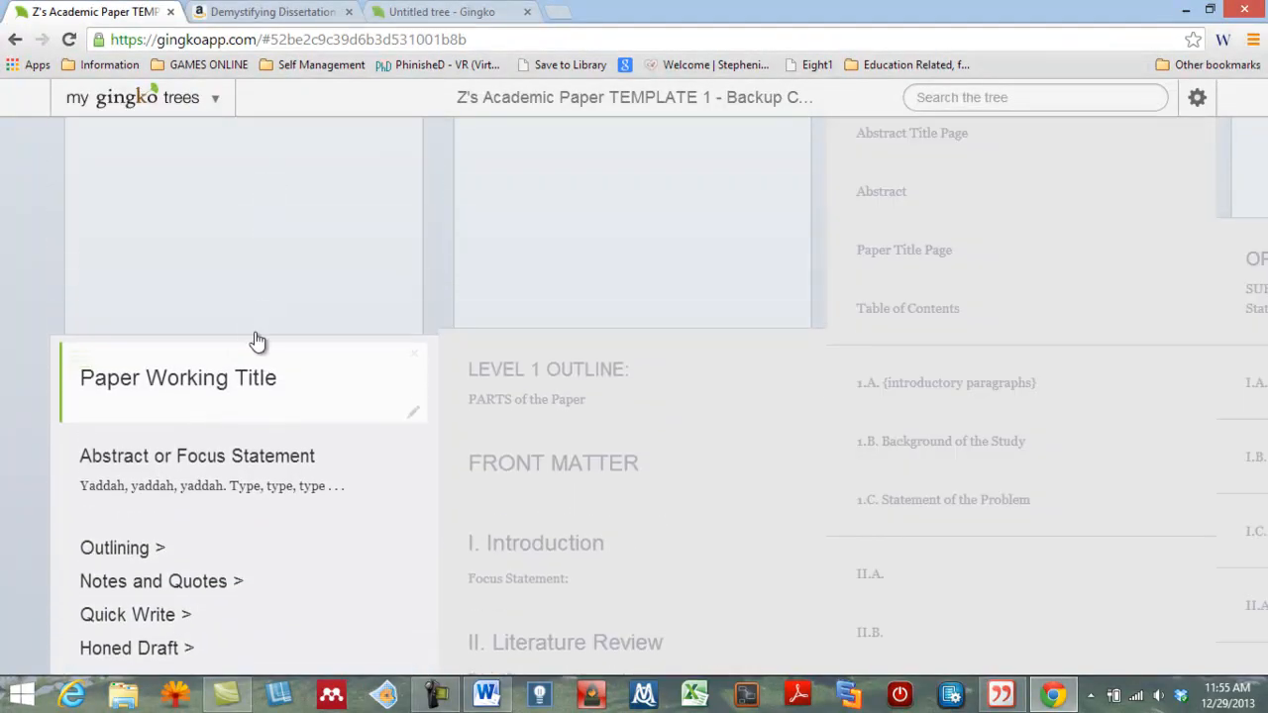
pyautogui.click(270, 446)
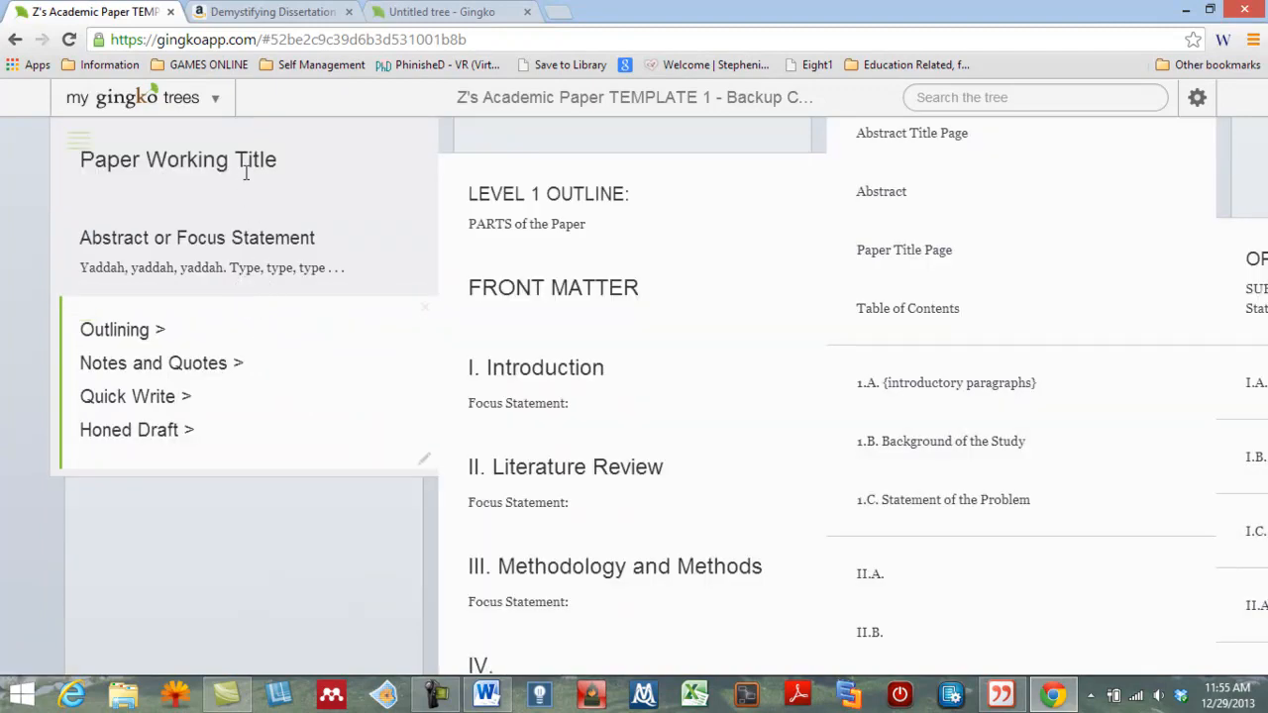
pyautogui.click(242, 175)
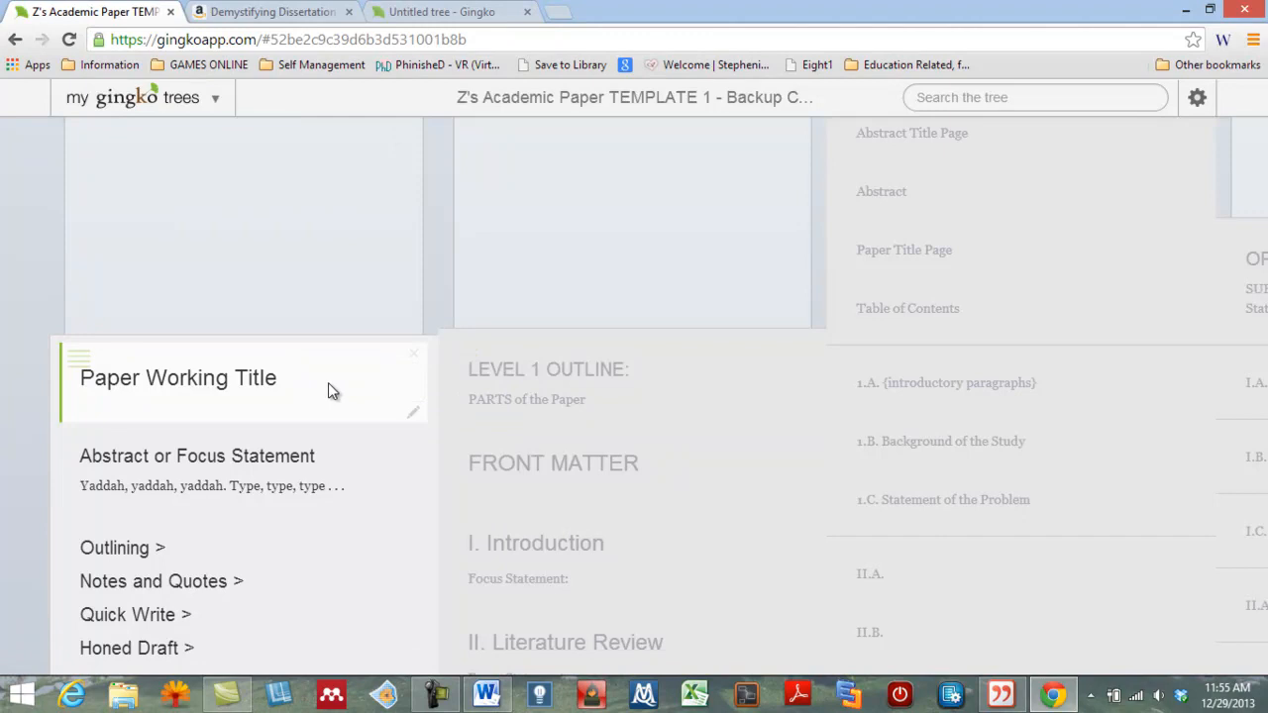
pyautogui.click(249, 458)
pyautogui.click(246, 487)
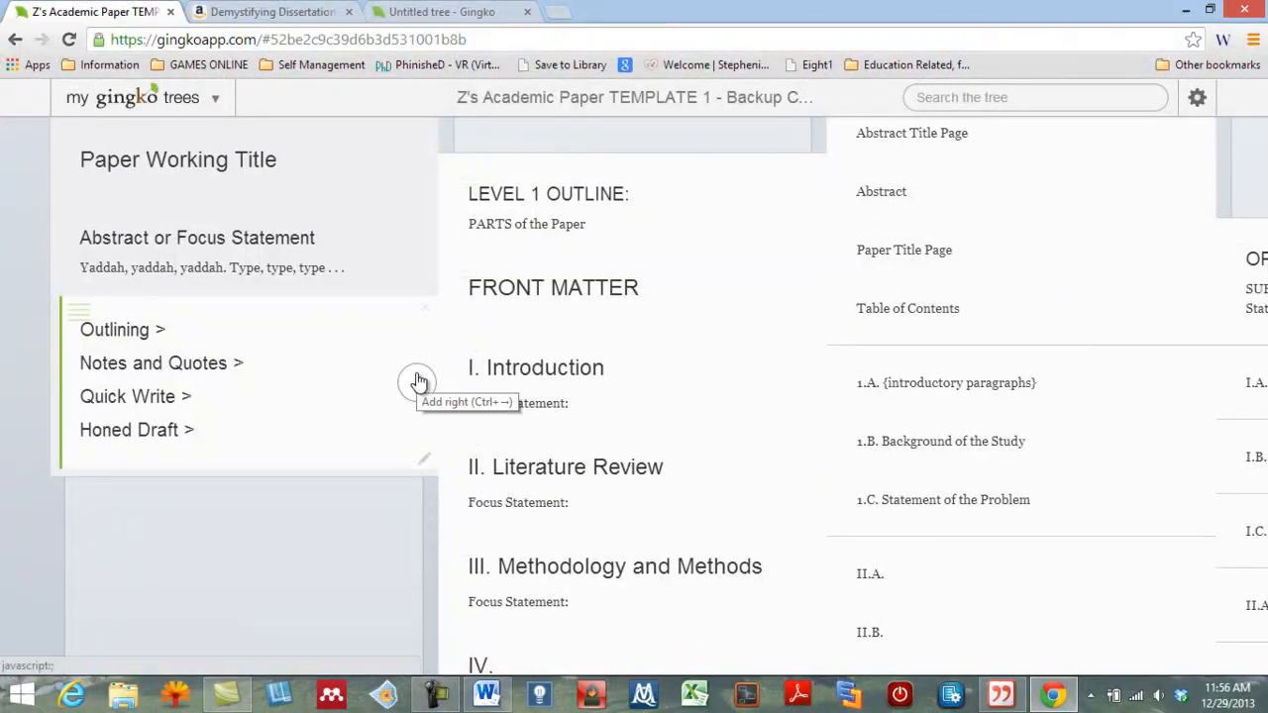
# Step: Step through the Level 1 Outline cards from the heading past Front Matter and Literature Review, ending on I. Introduction
pyautogui.click(552, 208)
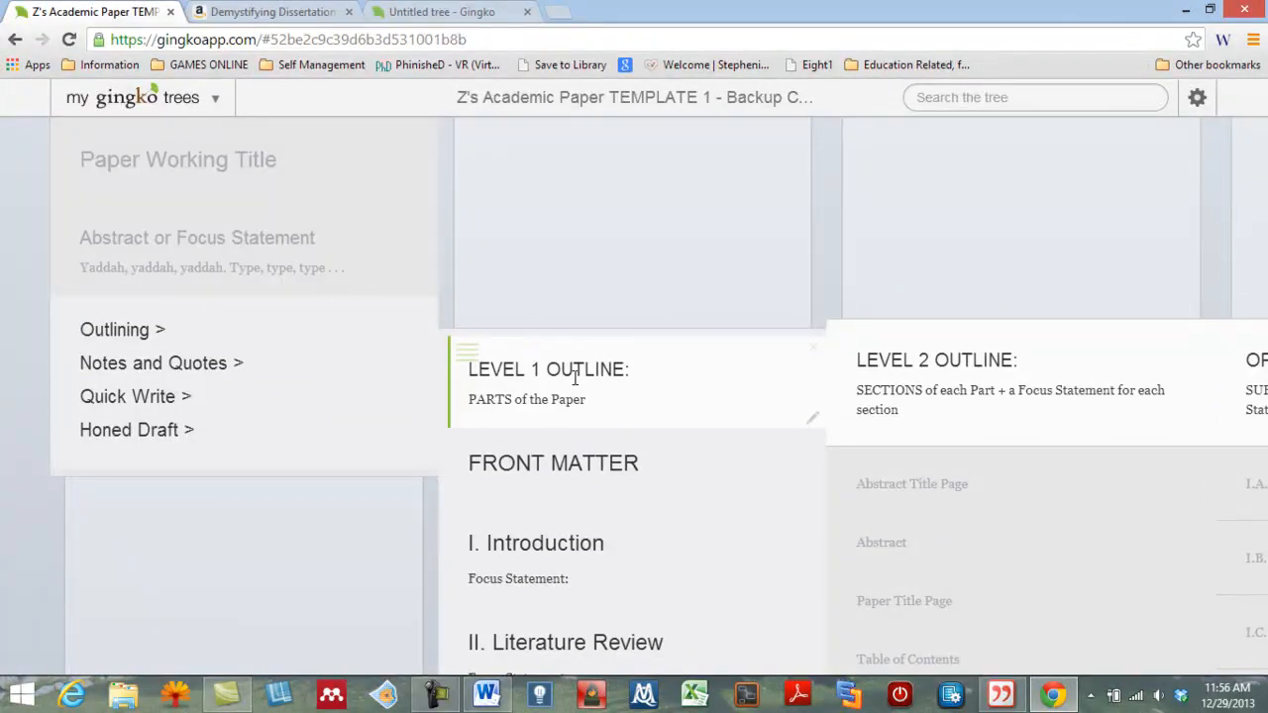
pyautogui.press('Down')
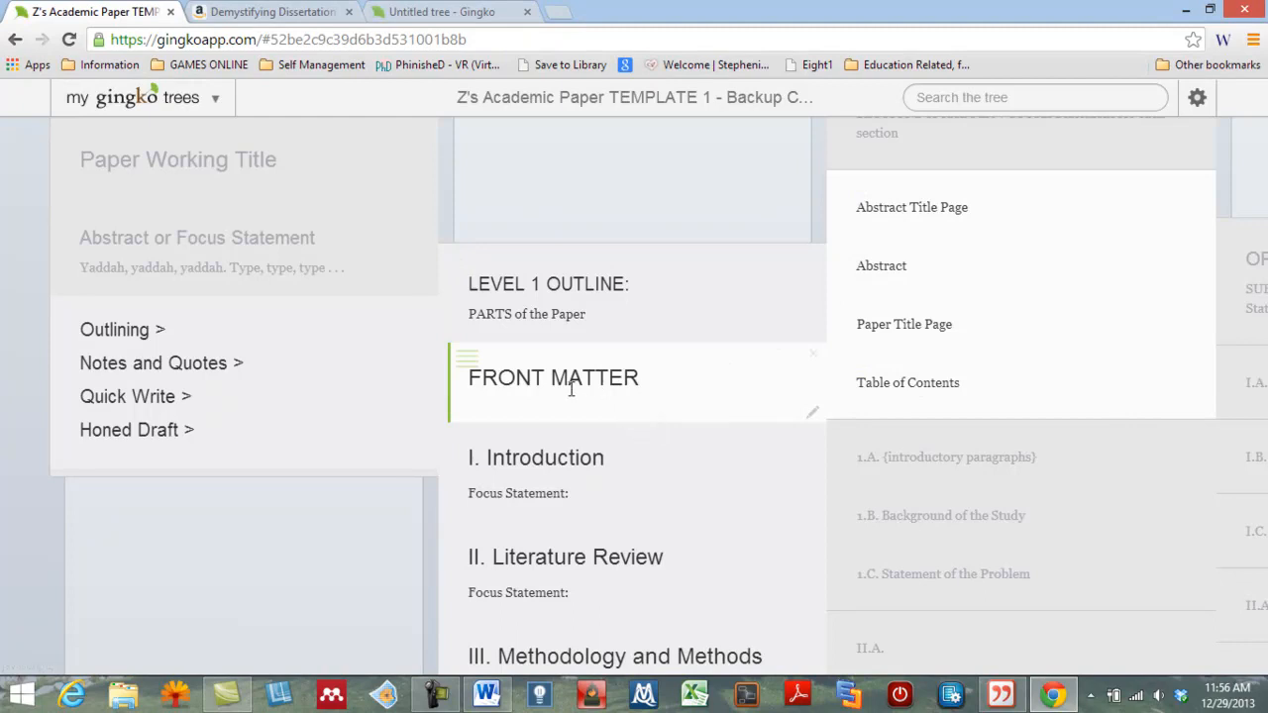
pyautogui.press('Down')
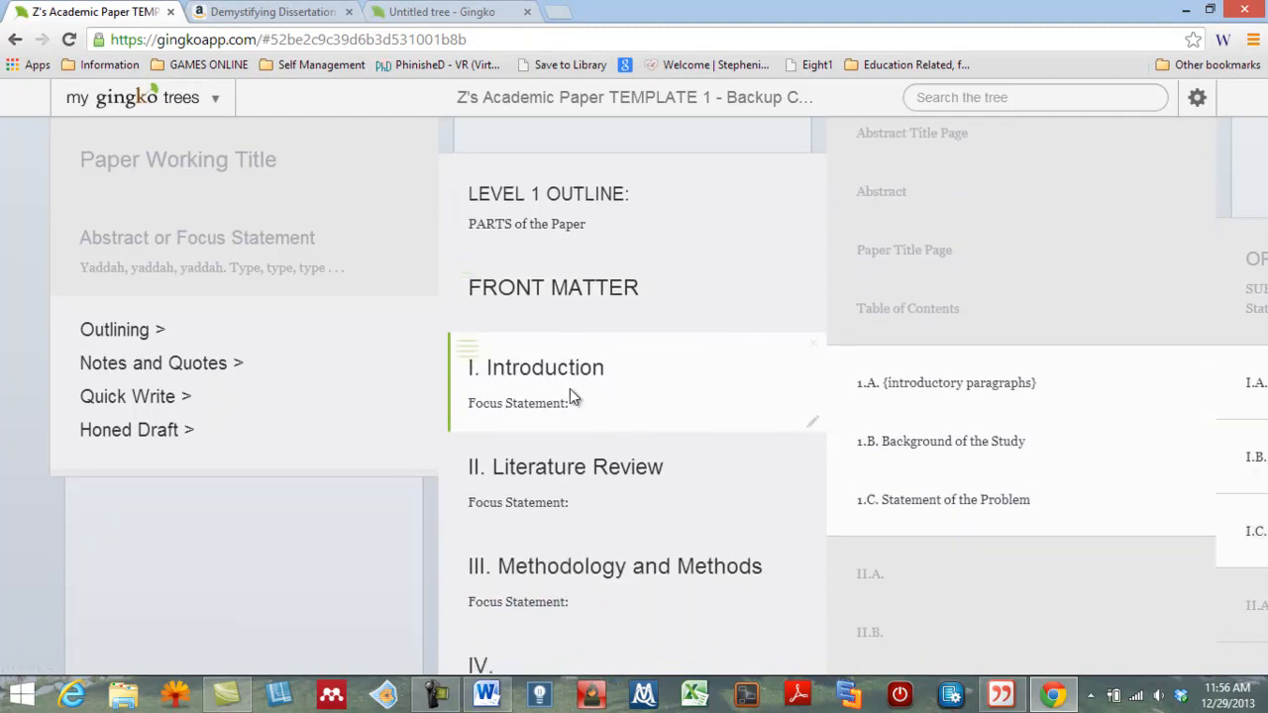
pyautogui.press('Down')
pyautogui.press('Down')
pyautogui.press('Down')
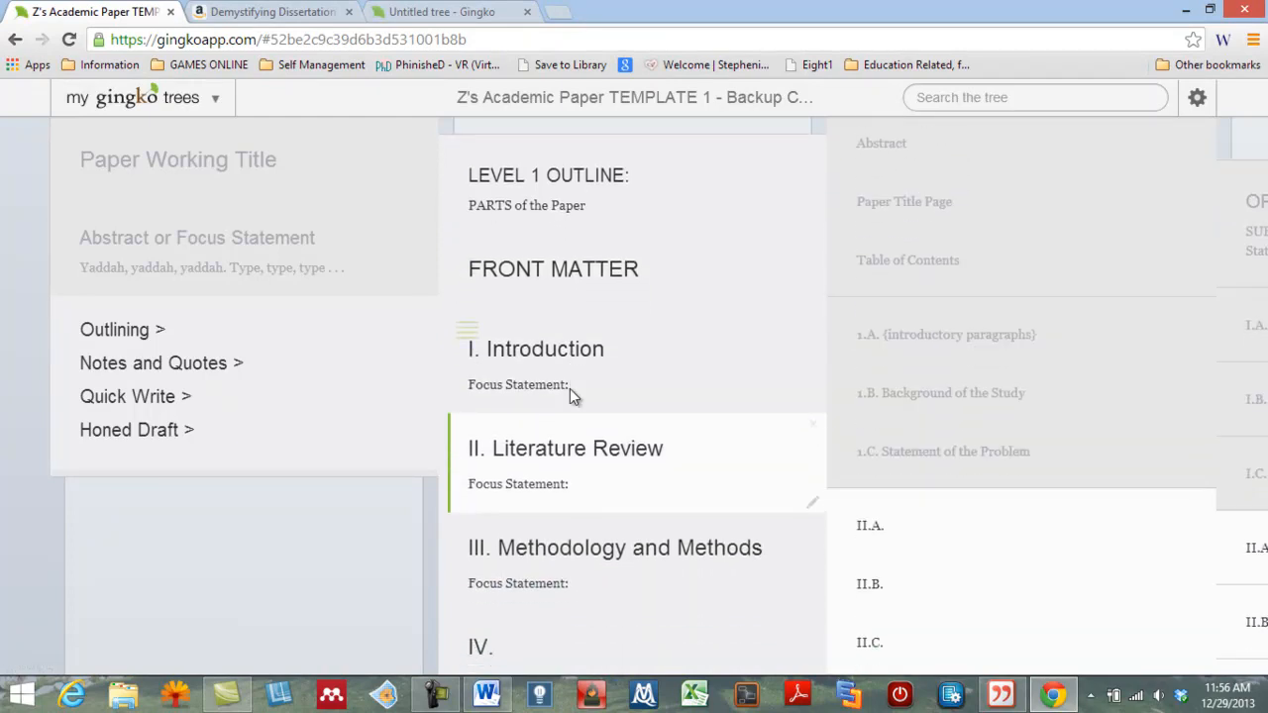
pyautogui.press('Up')
pyautogui.press('Up')
pyautogui.press('Up')
pyautogui.press('Up')
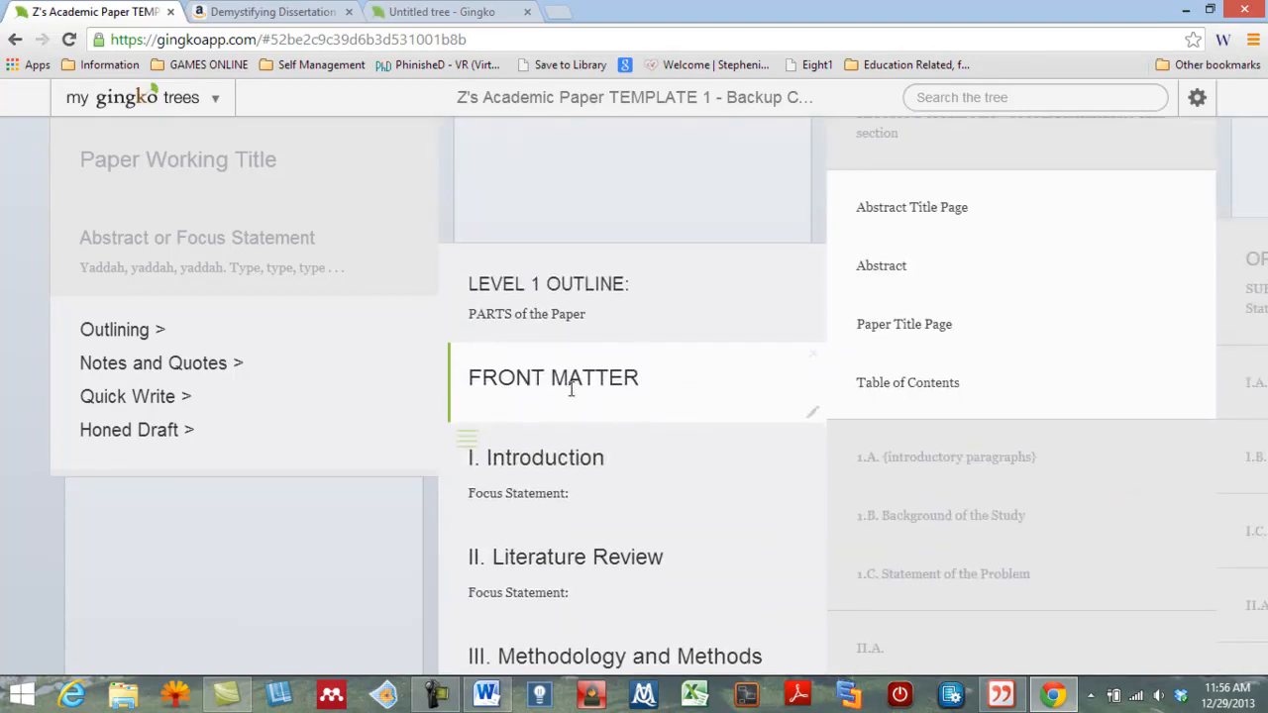
pyautogui.press('Down')
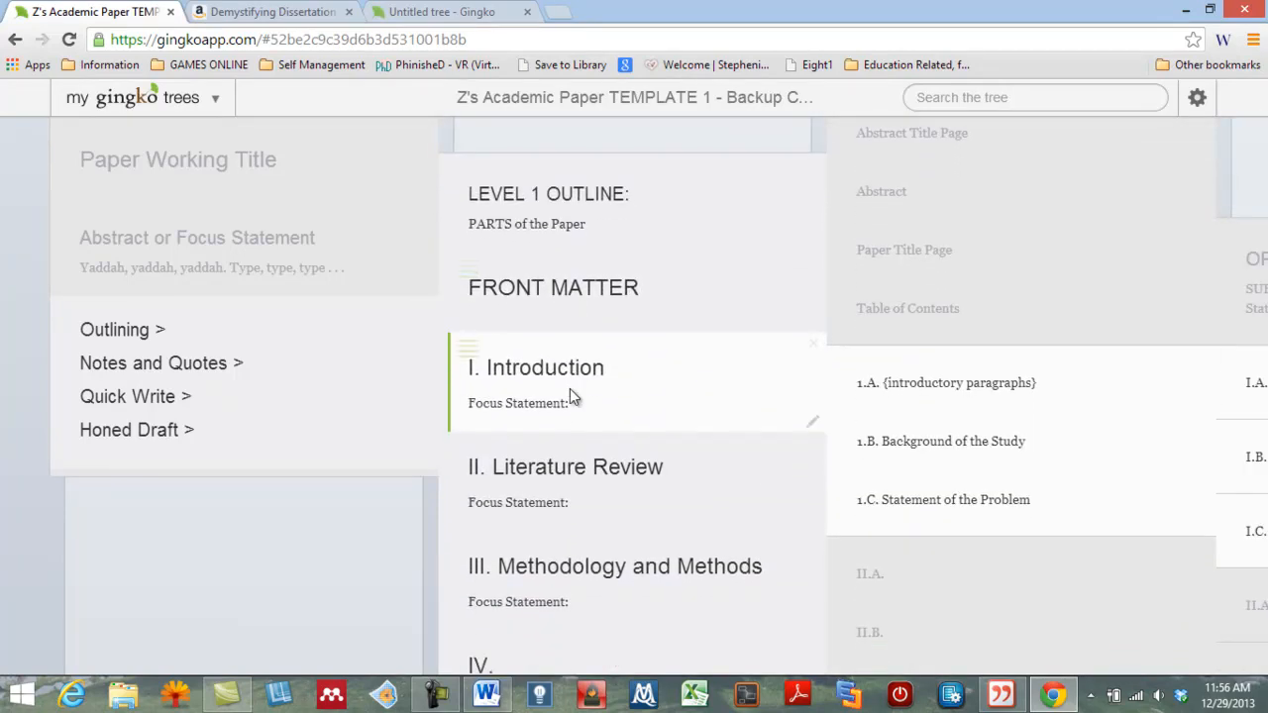
# Step: View the Level 2 Outline heading and step down through the section cards belonging to Front Matter
pyautogui.press('Right')
pyautogui.press('Up')
pyautogui.press('Up')
pyautogui.press('Up')
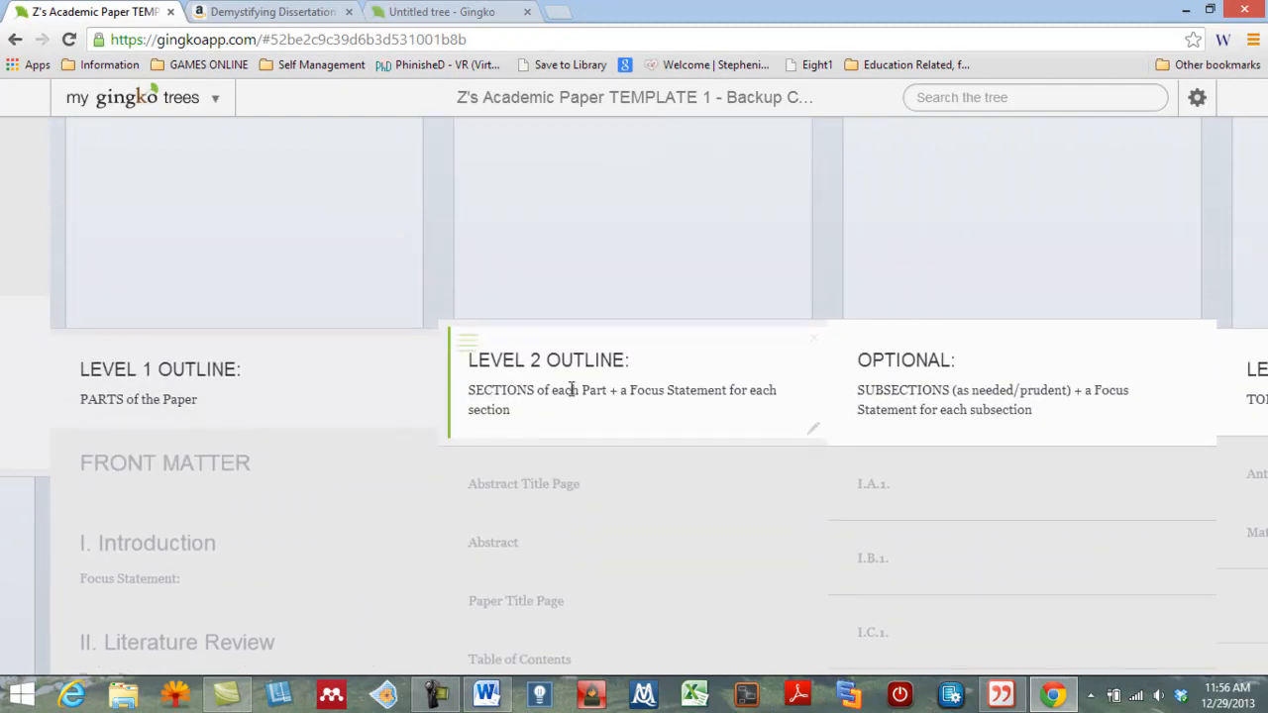
pyautogui.press('Down')
pyautogui.press('Down')
pyautogui.press('Down')
pyautogui.press('Down')
pyautogui.press('Down')
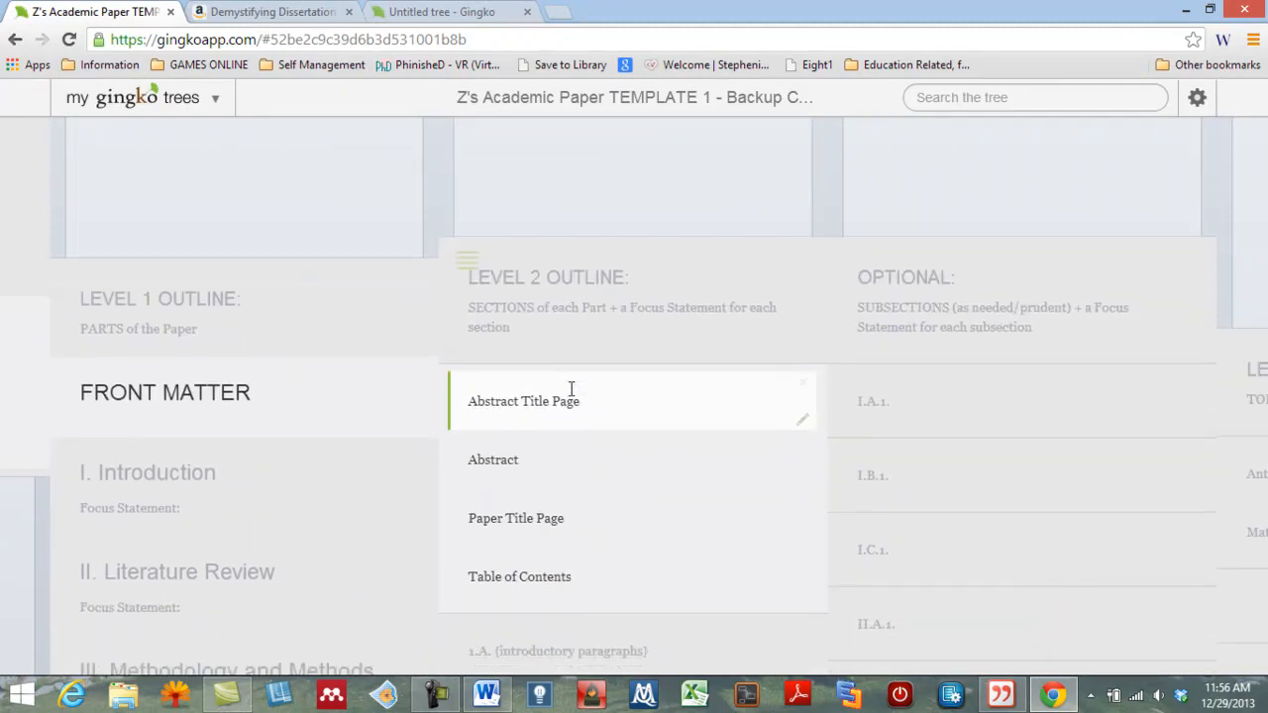
# Step: Return to I. Introduction and step through its sections from 1.A. to 1.C., going back to 1.B. Background of the Study
pyautogui.press('Left')
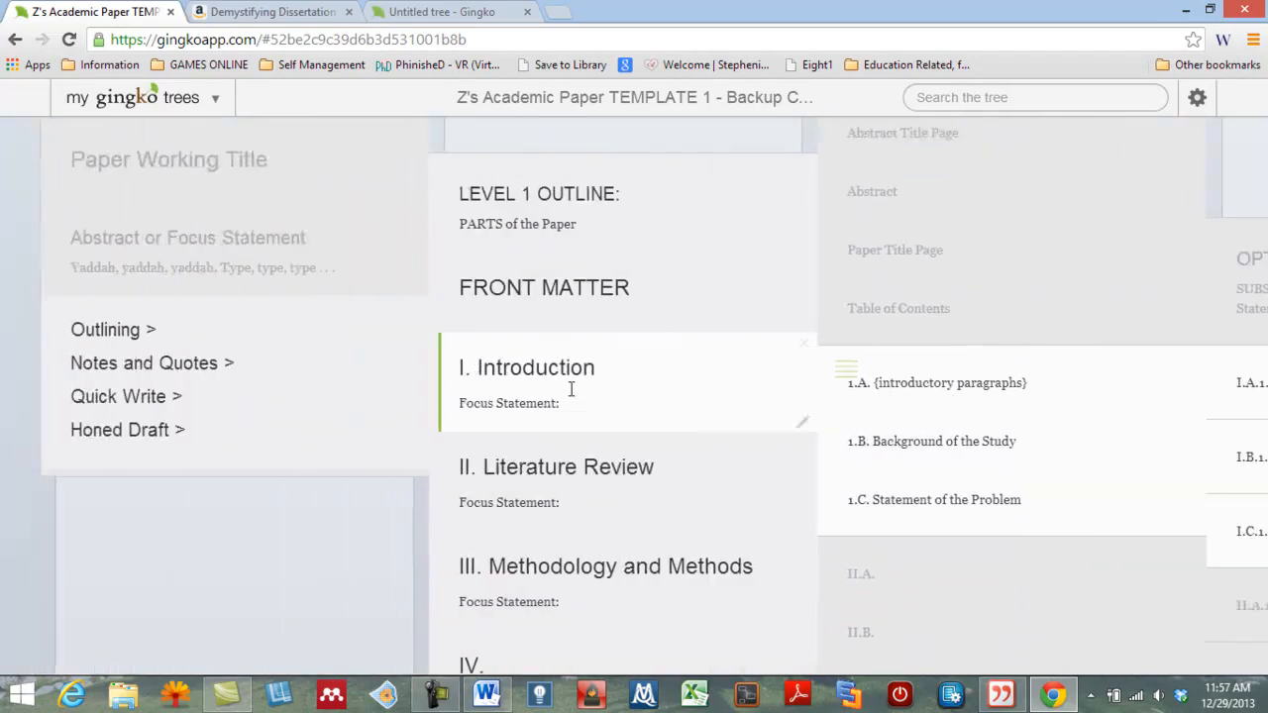
pyautogui.press('Right')
pyautogui.press('Down')
pyautogui.press('Down')
pyautogui.press('Up')
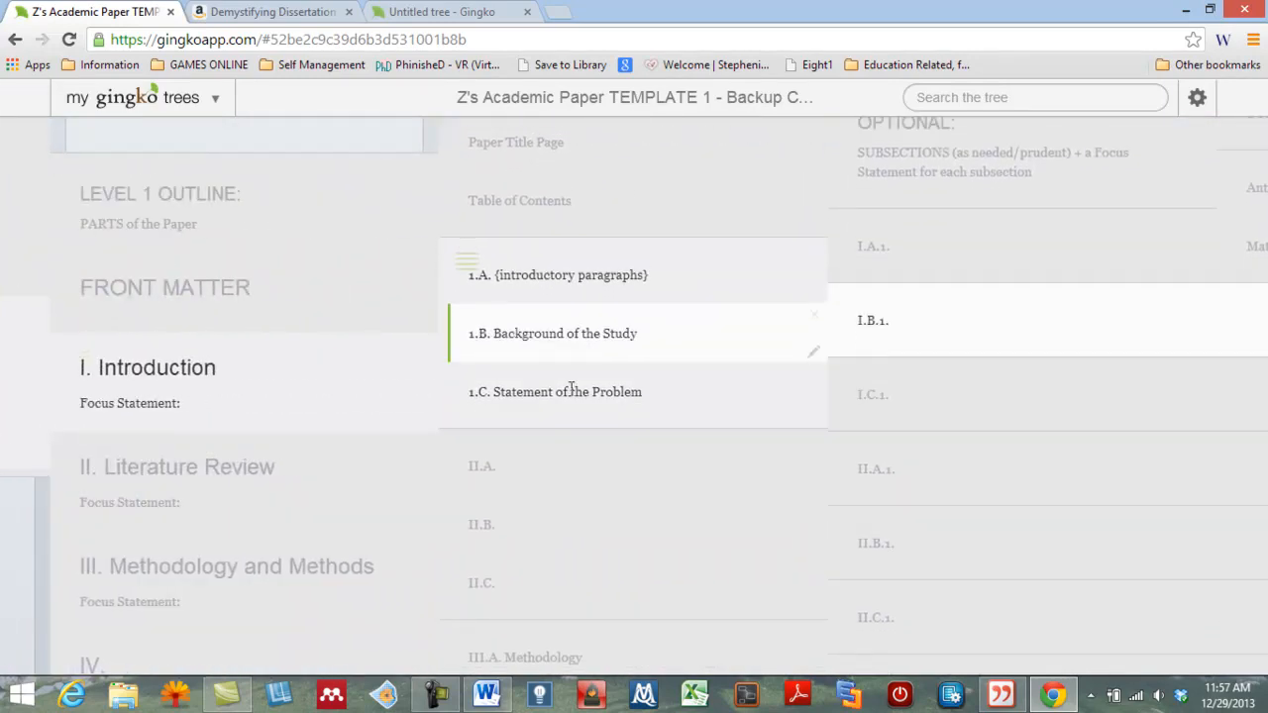
# Step: Step between the sections under I. Introduction and their optional subsections, ending on 1.A. {introductory paragraphs}
pyautogui.press('Right')
pyautogui.press('Up')
pyautogui.press('Up')
pyautogui.press('Down')
pyautogui.press('Left')
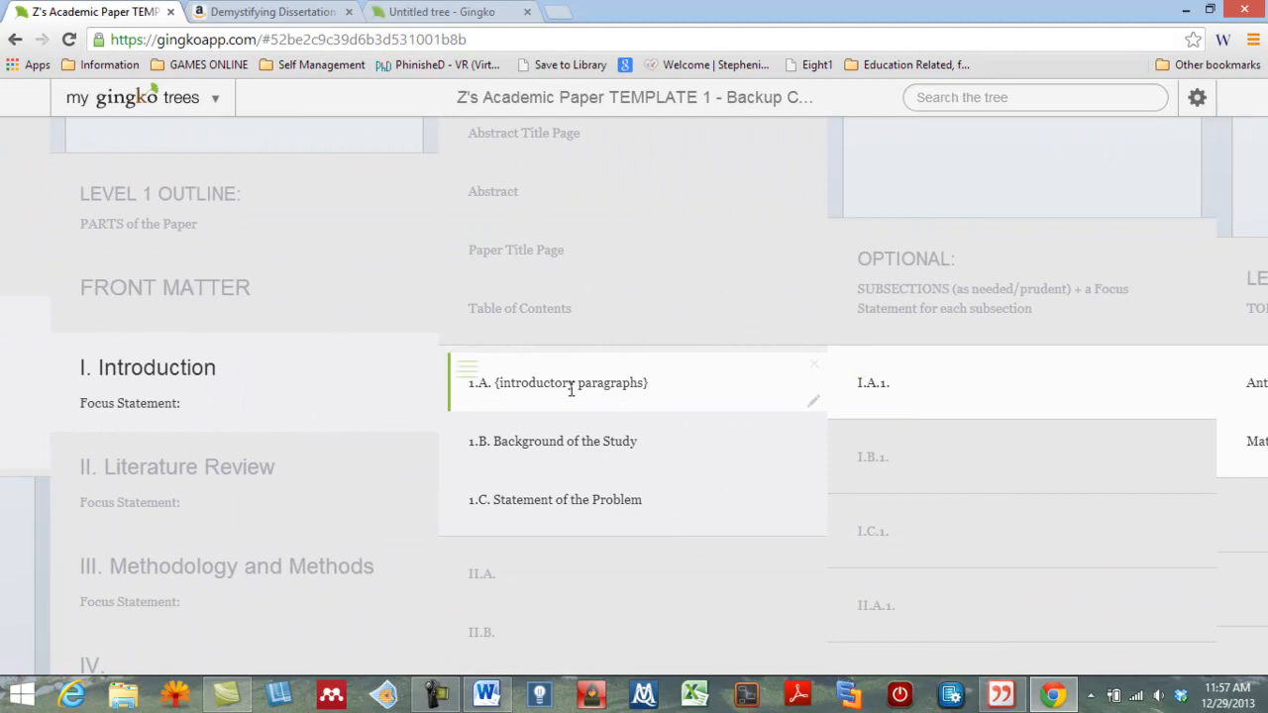
pyautogui.press('Down')
pyautogui.press('Up')
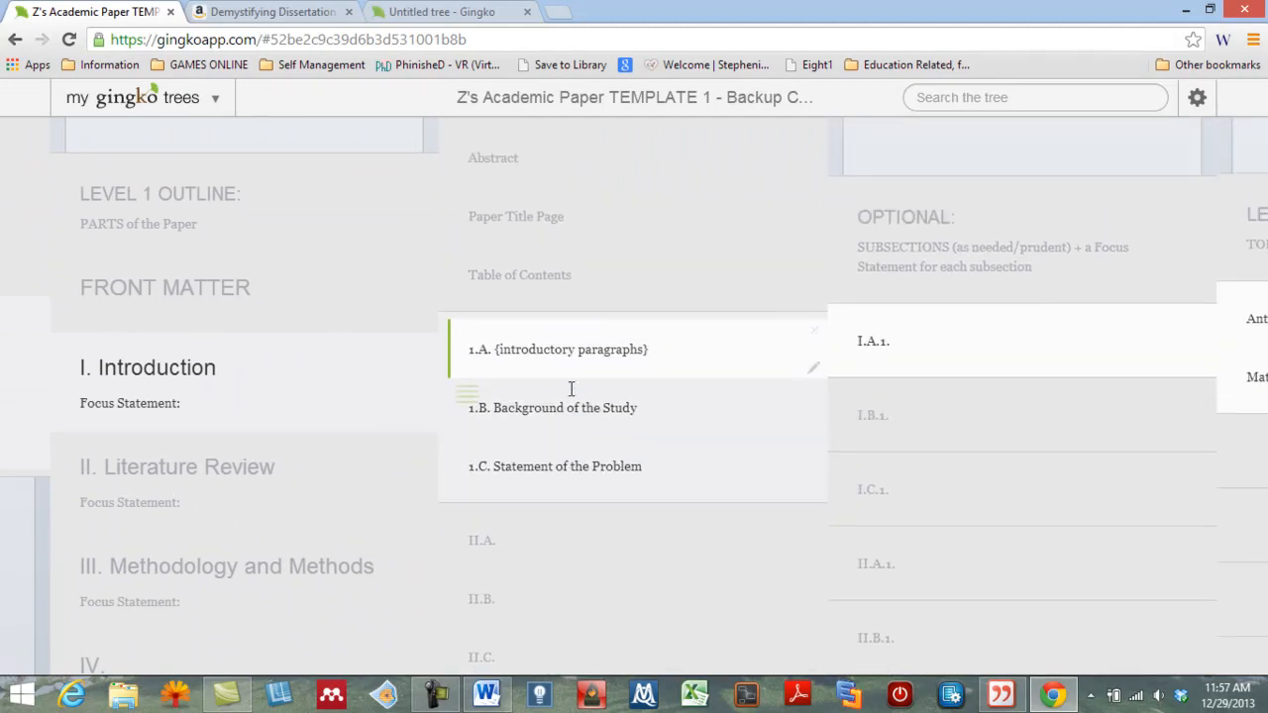
# Step: Add a subsection card reading "I.A.2." below I.A.1. in the Optional column
pyautogui.press('Right')
pyautogui.press('Up')
pyautogui.press('Down')
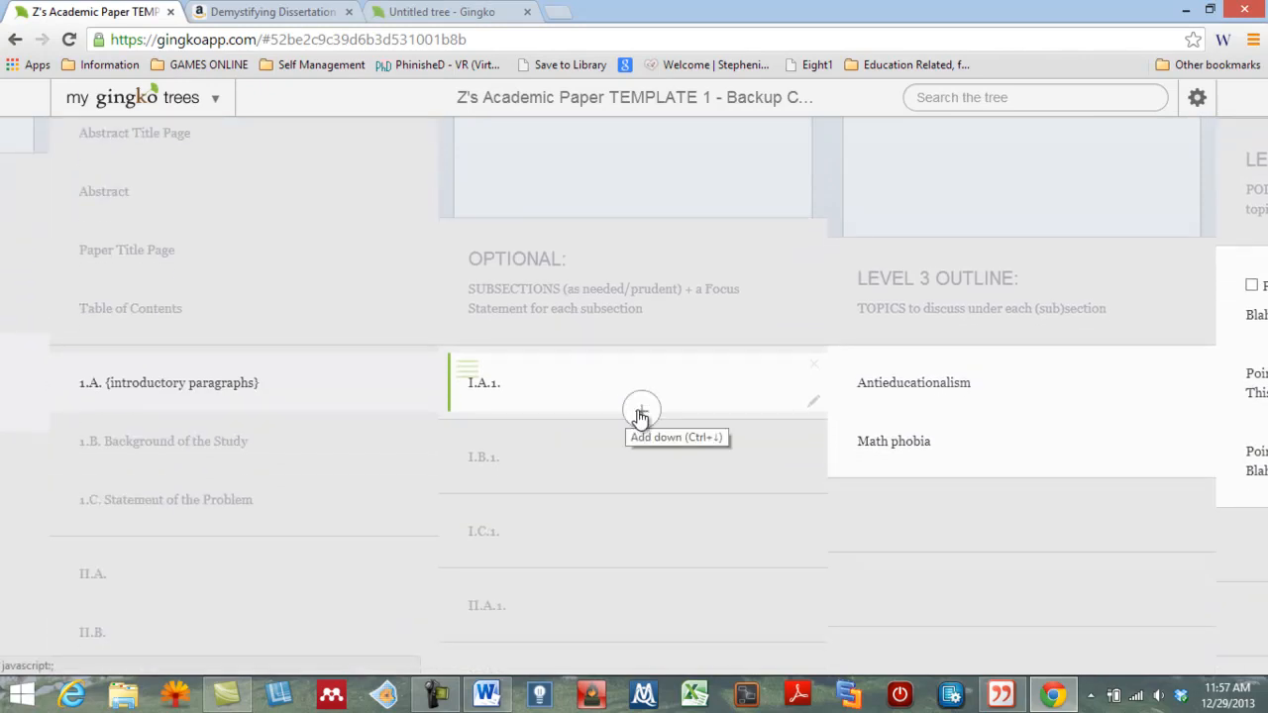
pyautogui.click(642, 412)
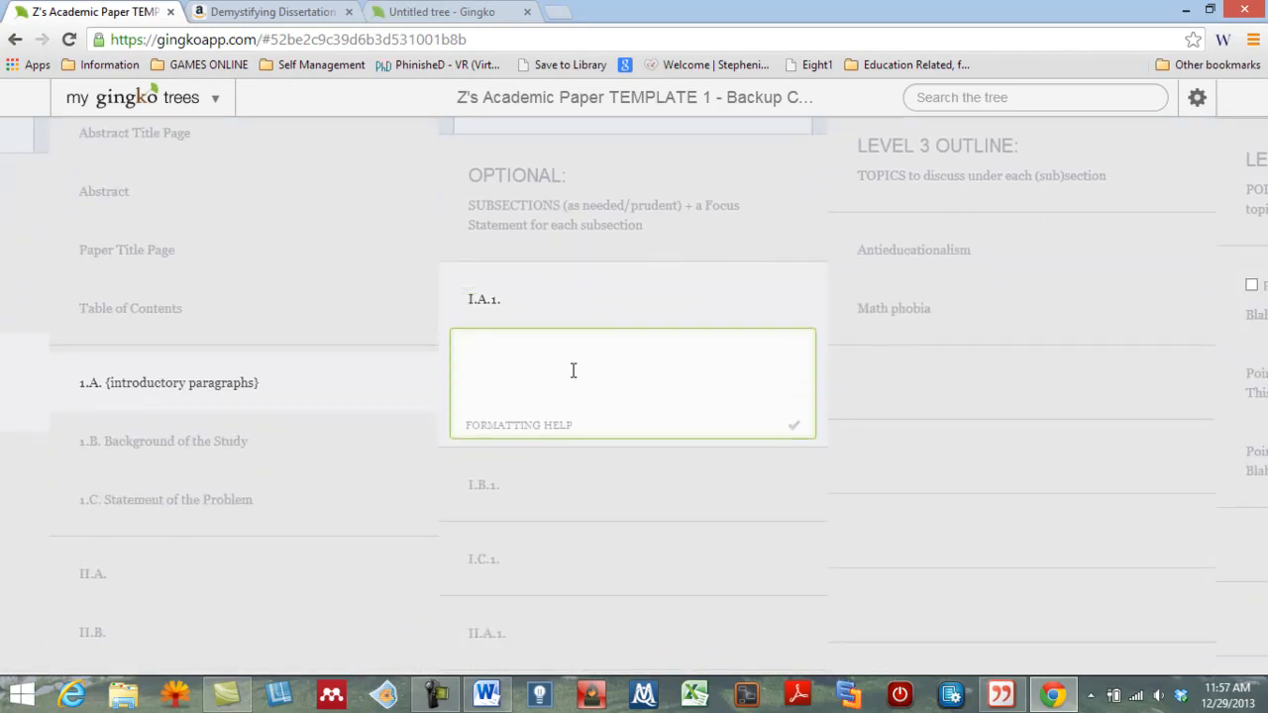
pyautogui.write('I.A.2.')
pyautogui.hotkey('ctrl', 'Return')
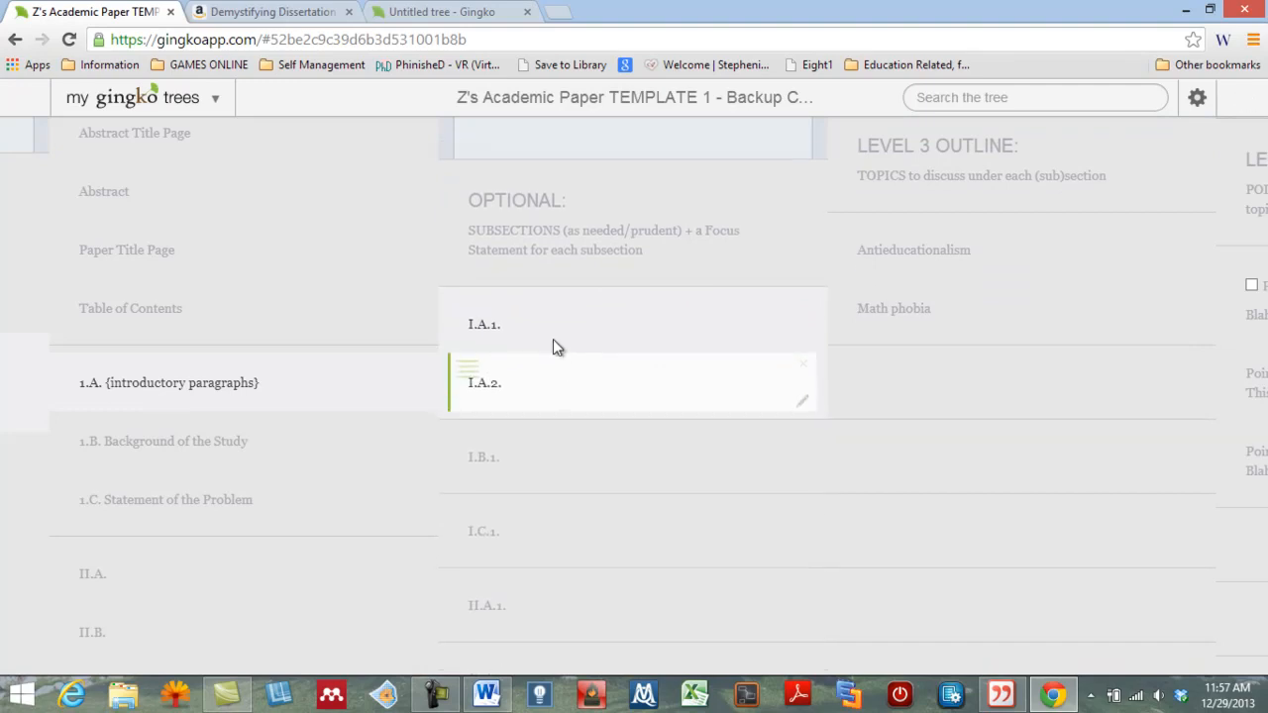
# Step: Alternate between the I.A.1. and I.A.2. cards to compare which Level 3 topics belong to each
pyautogui.click(550, 327)
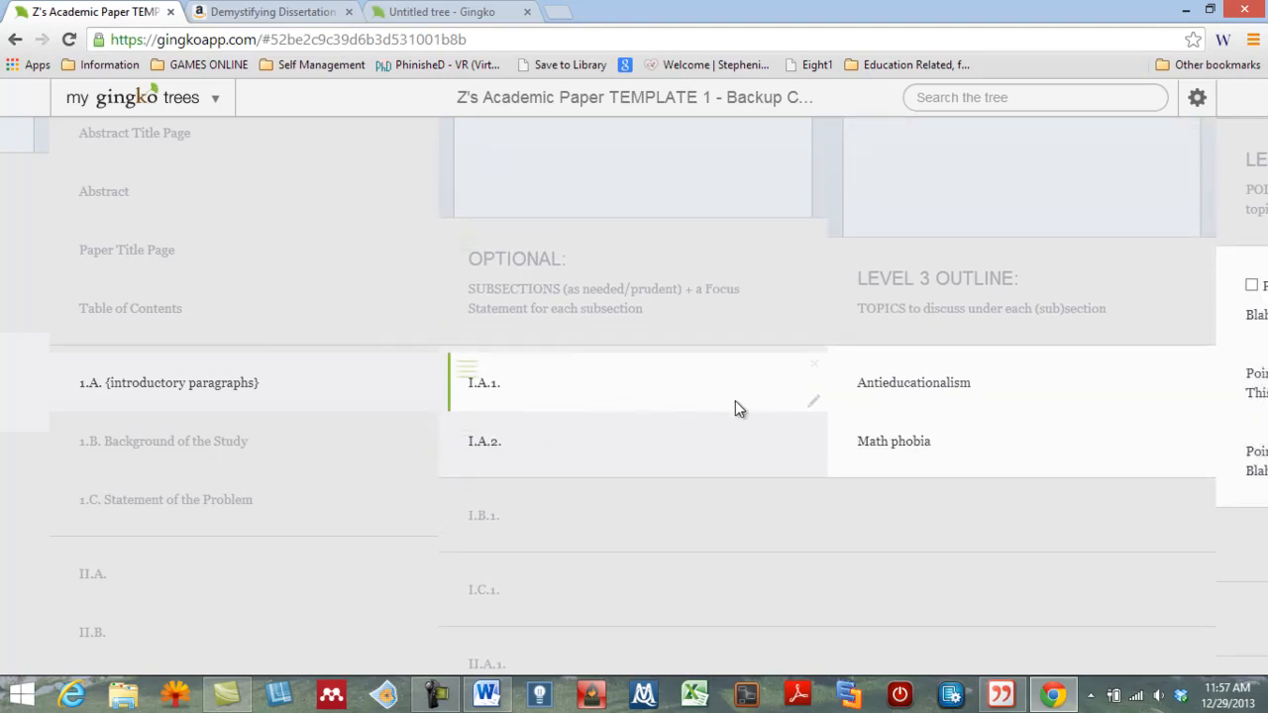
pyautogui.press('Down')
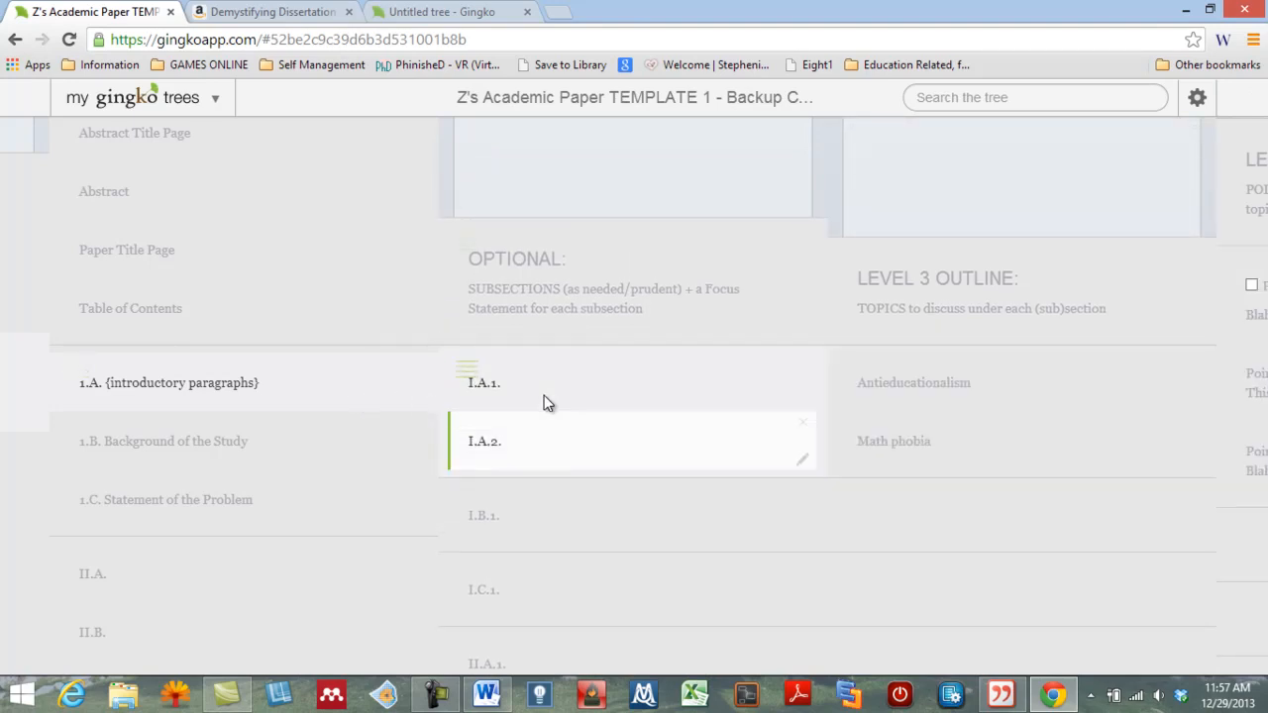
pyautogui.press('Up')
pyautogui.press('Down')
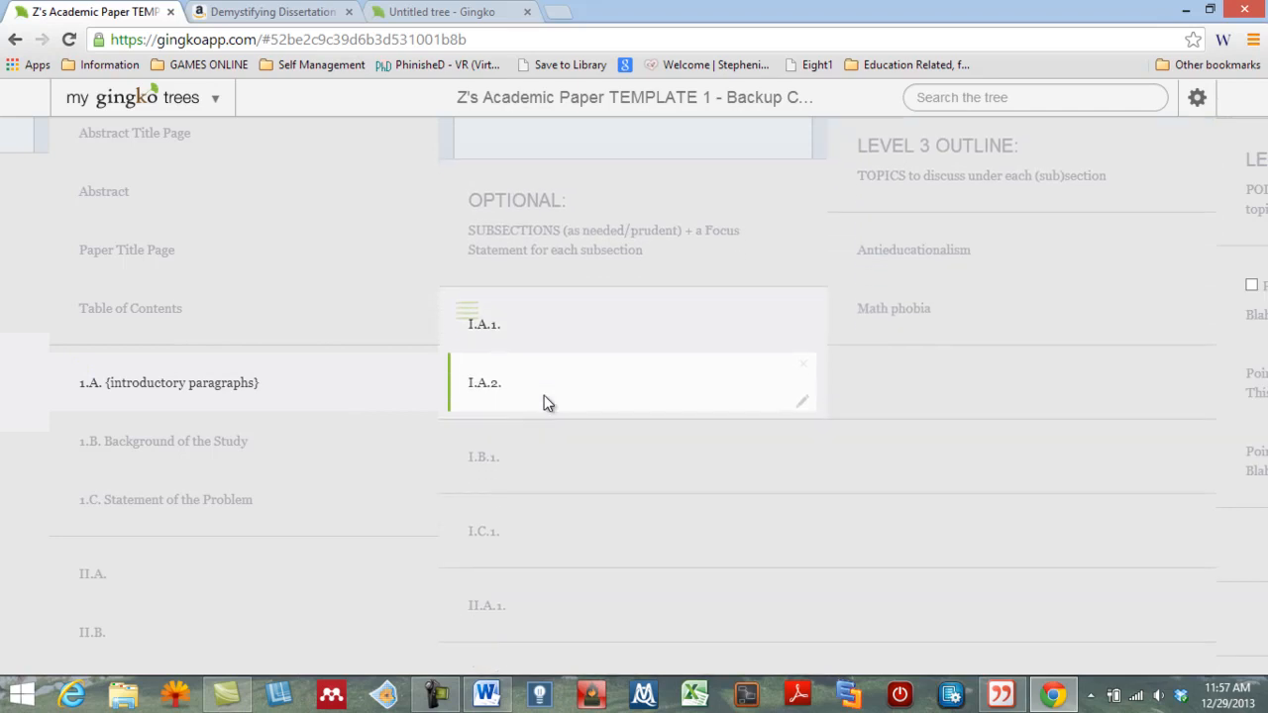
pyautogui.press('Up')
# Step: Move I.A.2. above I.A.1., move it back below, and select I.A.1
pyautogui.moveTo(466, 429); pyautogui.dragTo(472, 396)
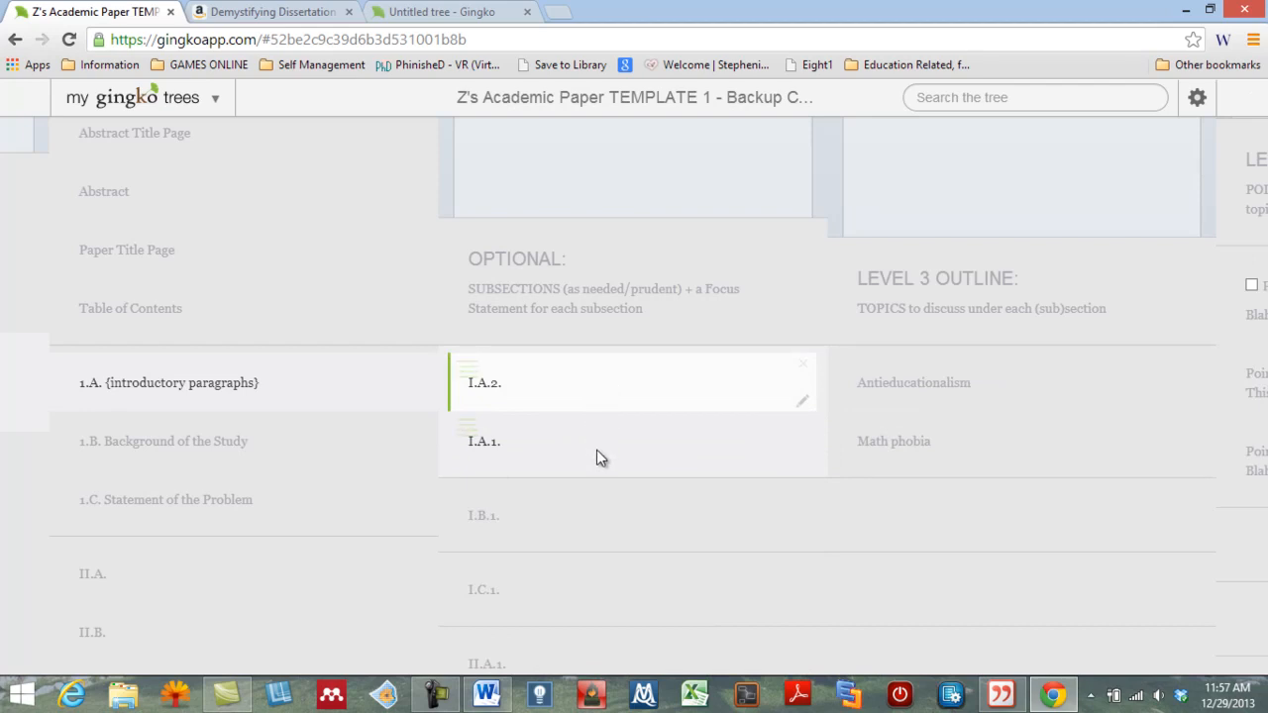
pyautogui.moveTo(464, 368); pyautogui.dragTo(473, 416)
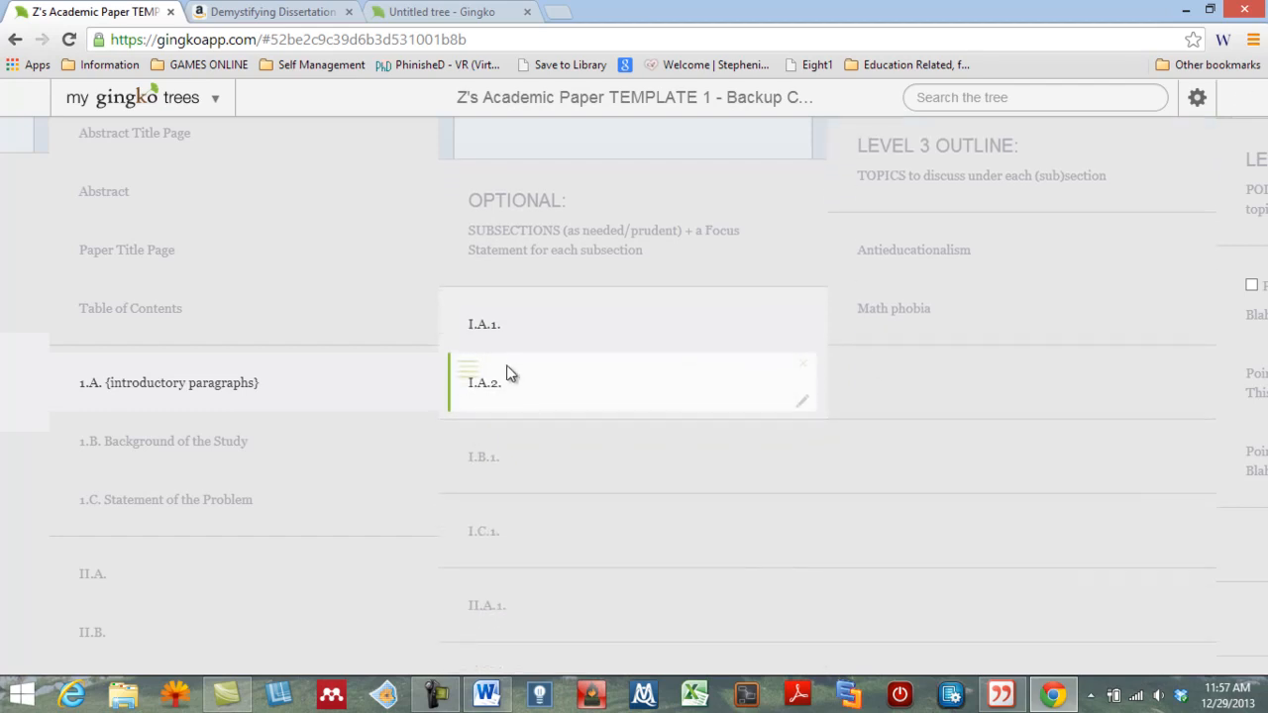
pyautogui.click(632, 323)
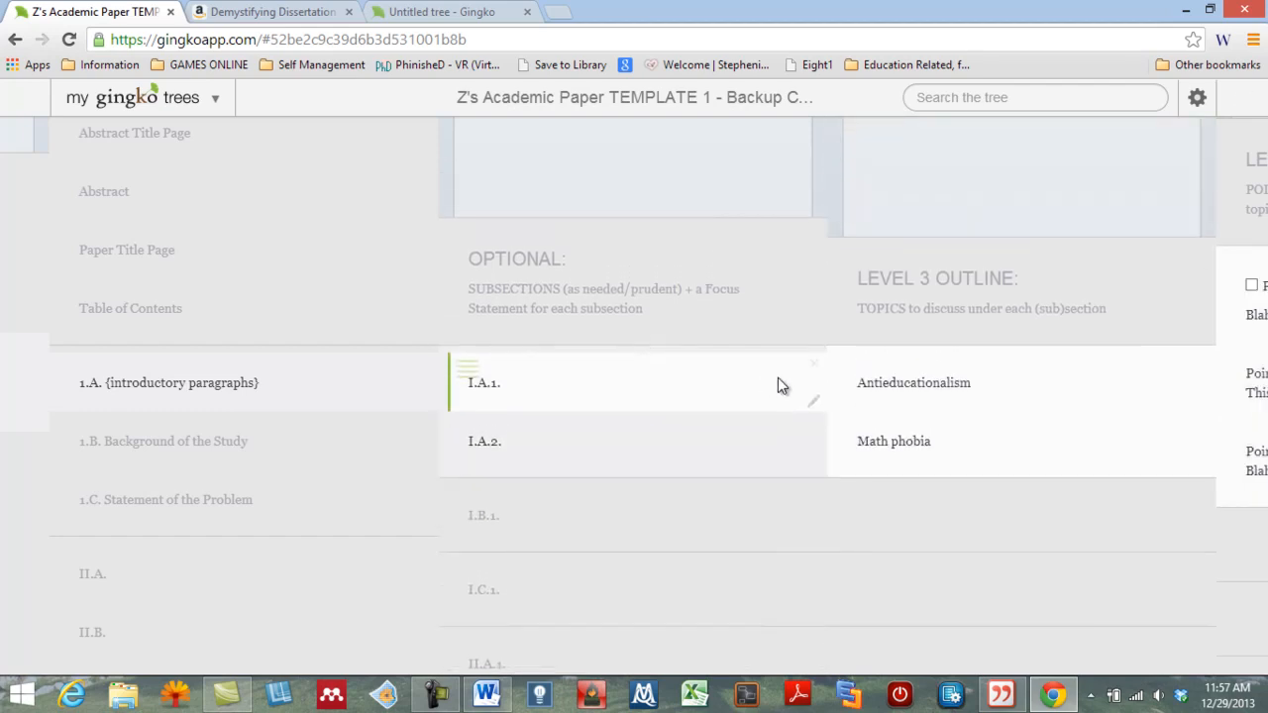
# Step: View the Level 3 topics Antieducationalism and Math phobia, go back to section 1.A., and return to I.A.1
pyautogui.click(893, 387)
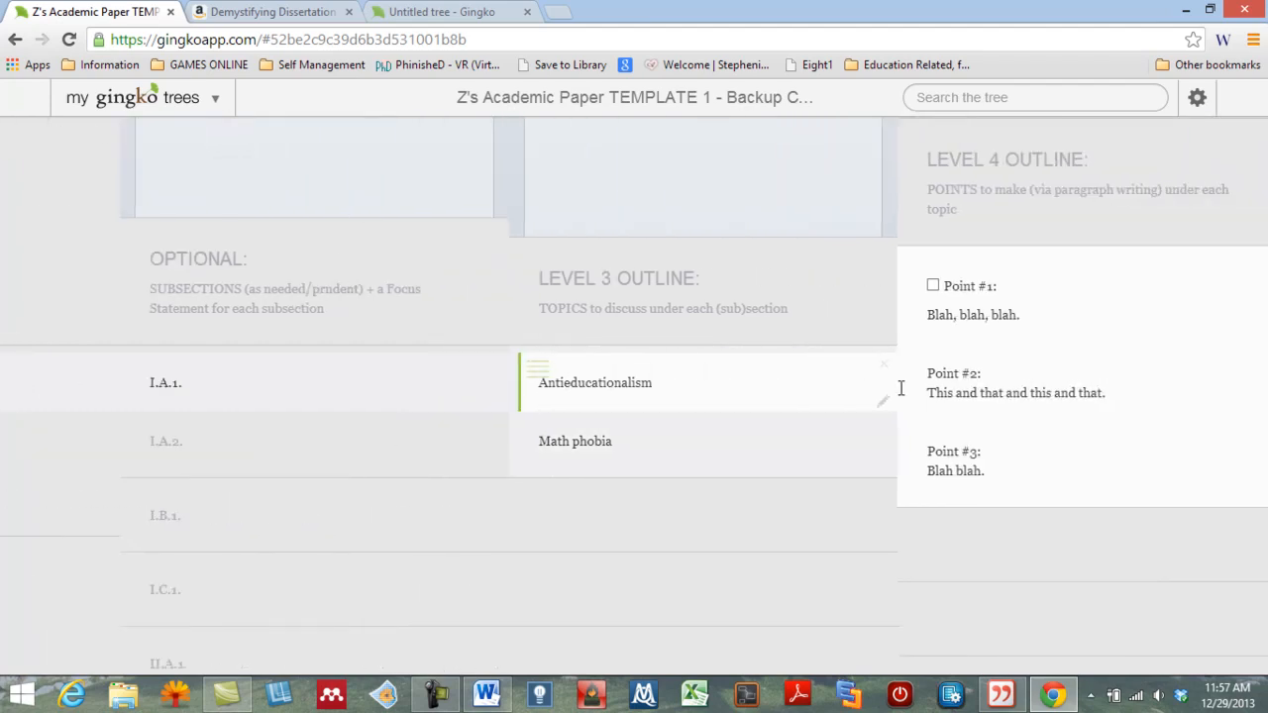
pyautogui.press('Down')
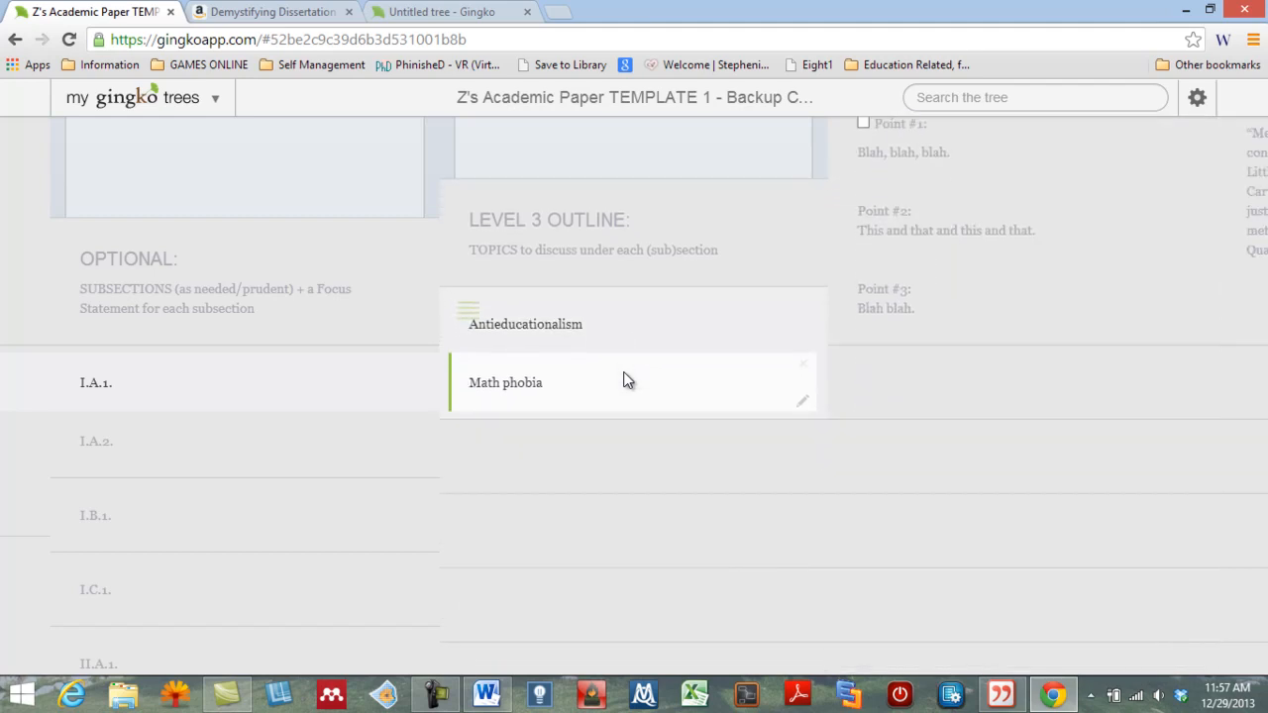
pyautogui.press('Up')
pyautogui.press('Left')
pyautogui.press('Left')
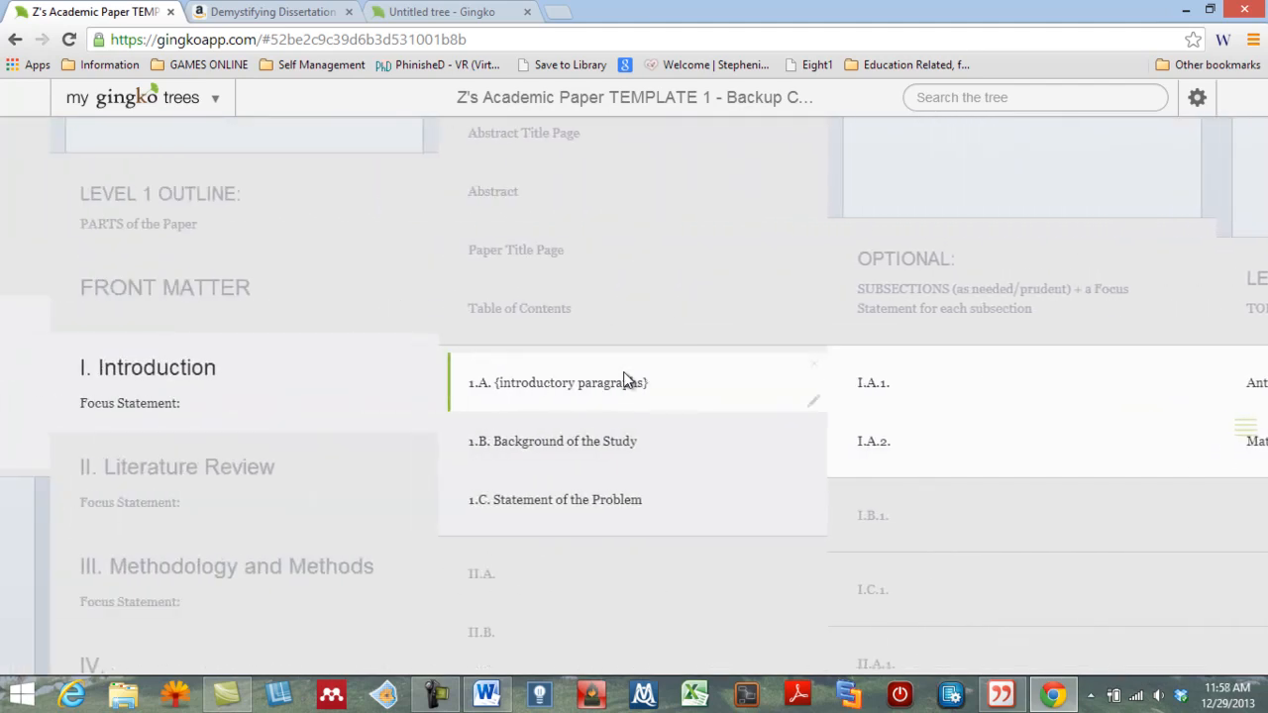
pyautogui.press('Right')
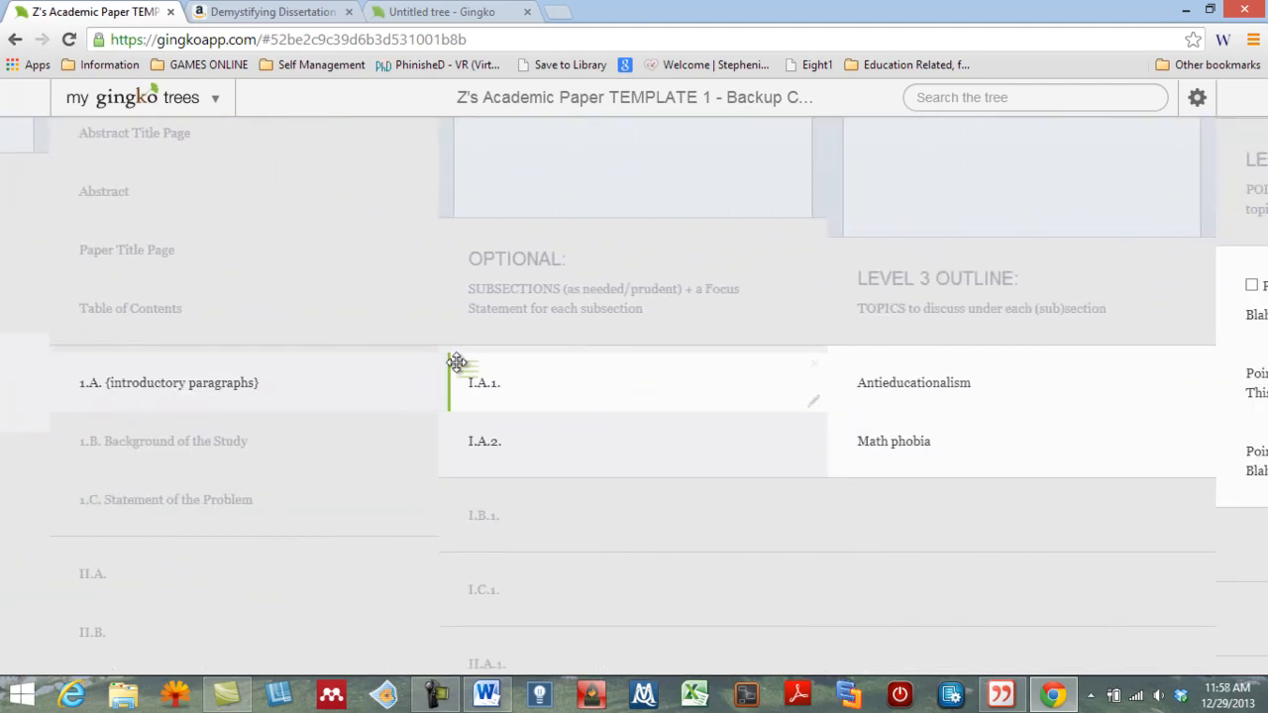
# Step: Move I.A.1. below I.A.2., select each card to check its topics, and move I.A.1. back above
pyautogui.moveTo(458, 366); pyautogui.dragTo(450, 396)
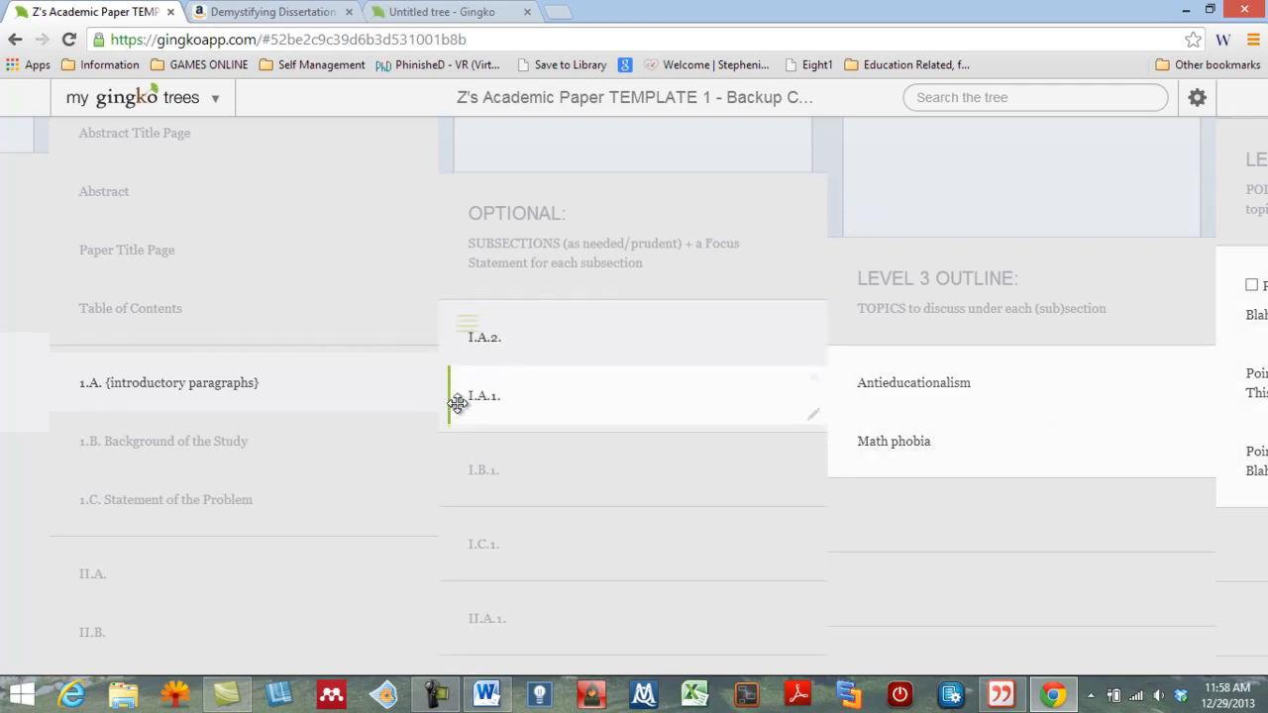
pyautogui.click(679, 332)
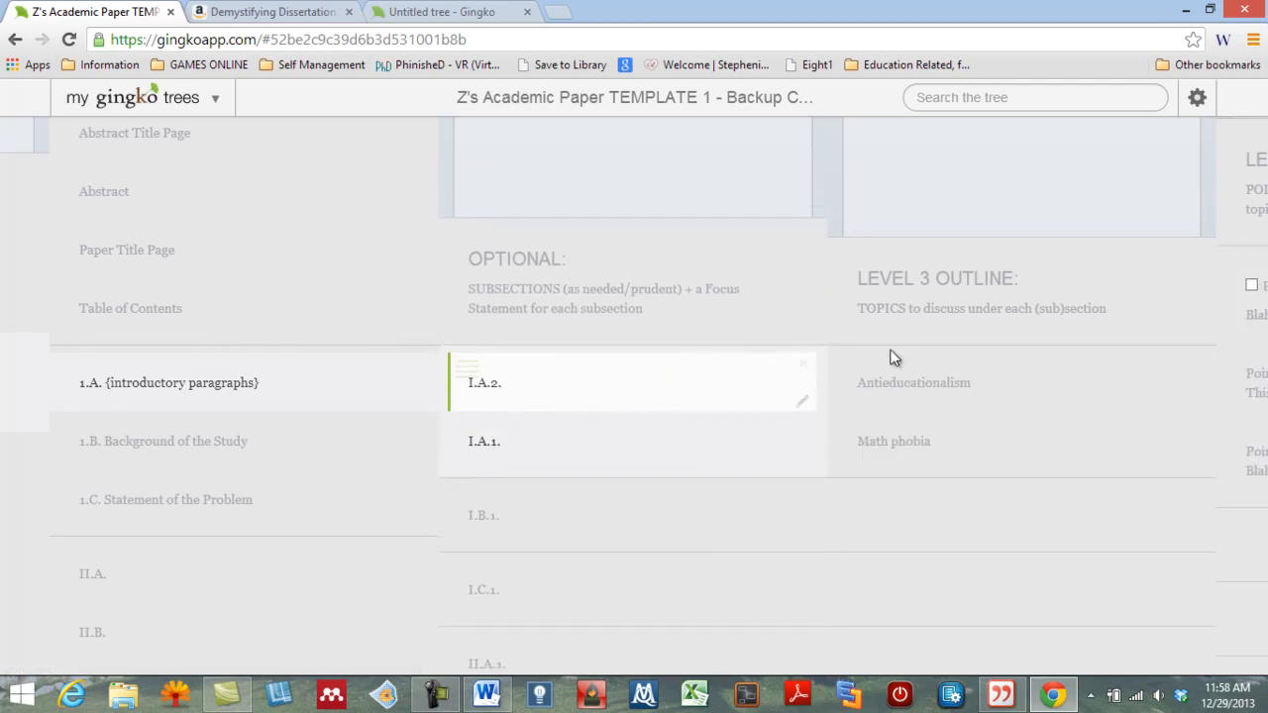
pyautogui.click(710, 439)
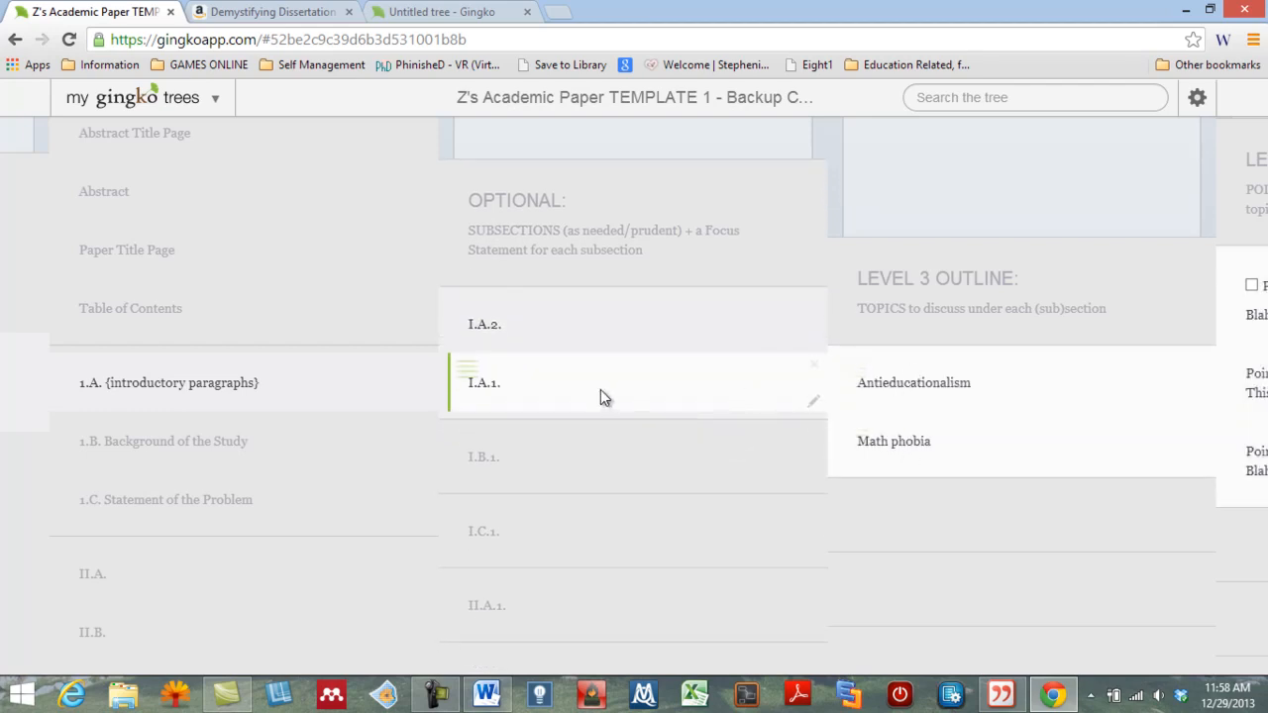
pyautogui.moveTo(459, 369); pyautogui.dragTo(461, 314)
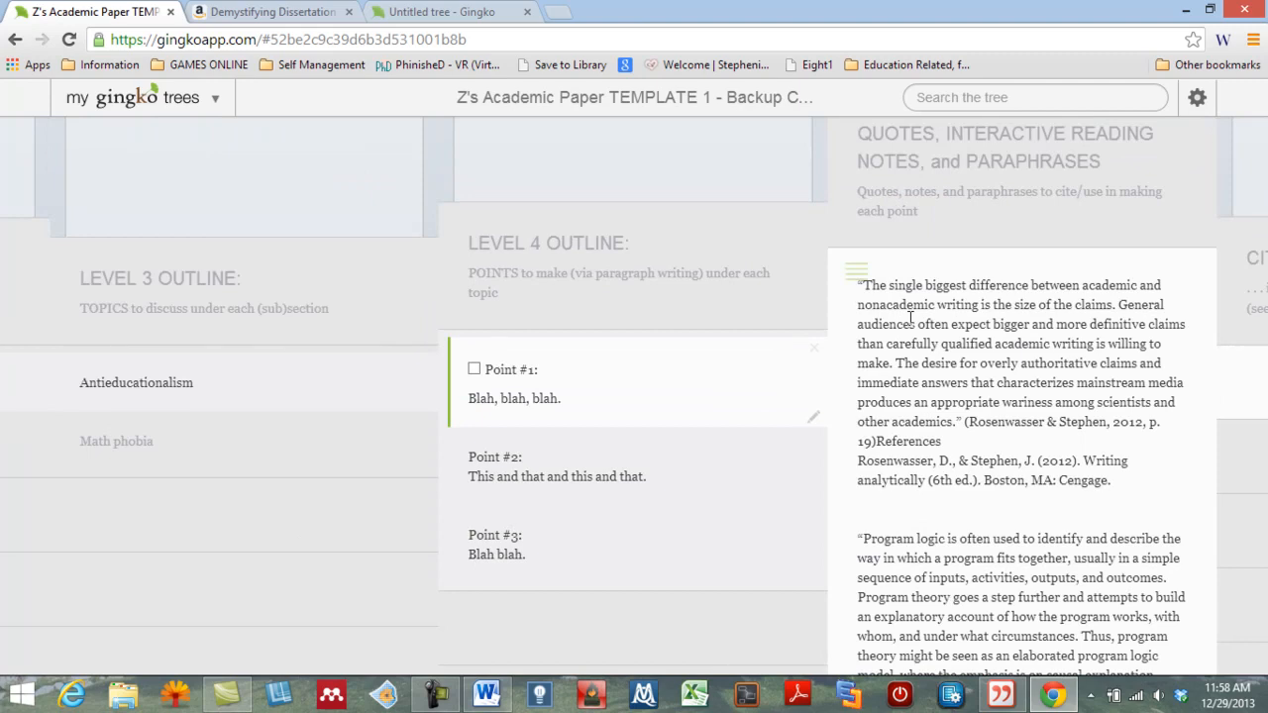
# Step: Step down through the Level 4 points under Antieducationalism and return to Point #1
pyautogui.press('Down')
pyautogui.press('Down')
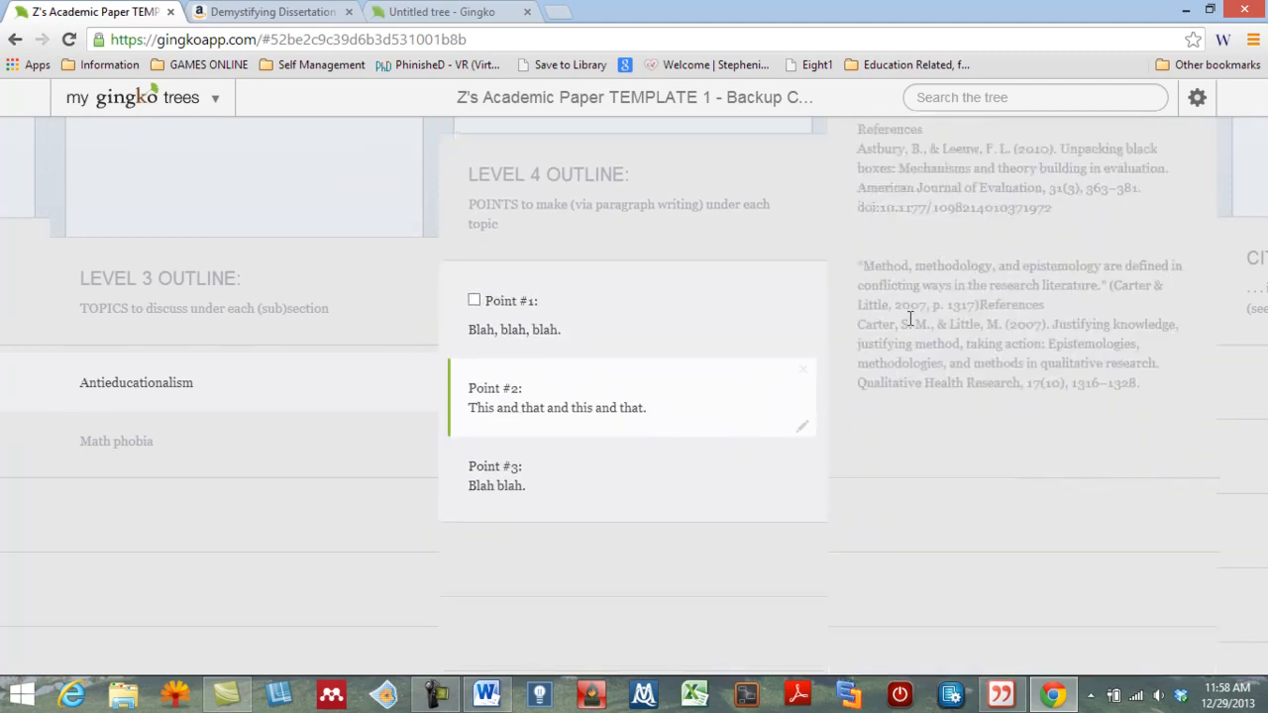
pyautogui.press('Up')
pyautogui.press('Up')
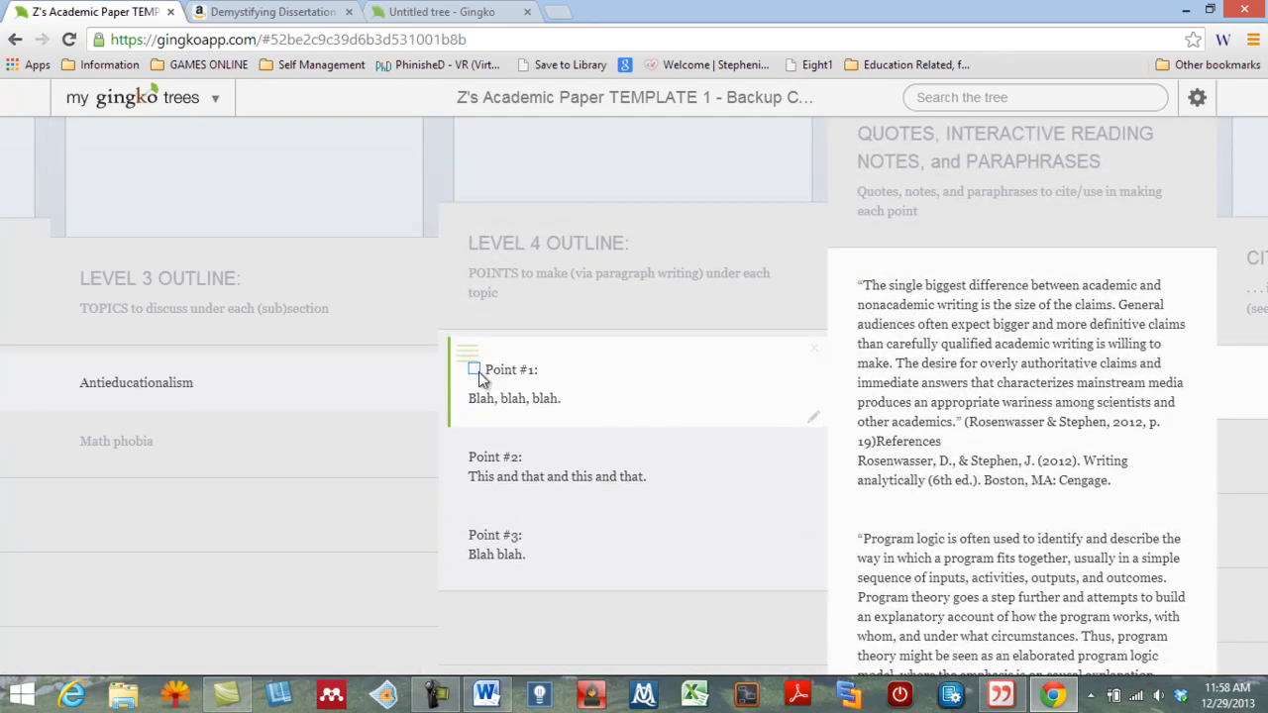
# Step: Check and uncheck the Point #1 checkbox twice
pyautogui.click(474, 369)
pyautogui.click(475, 370)
pyautogui.click(474, 372)
pyautogui.click(475, 372)
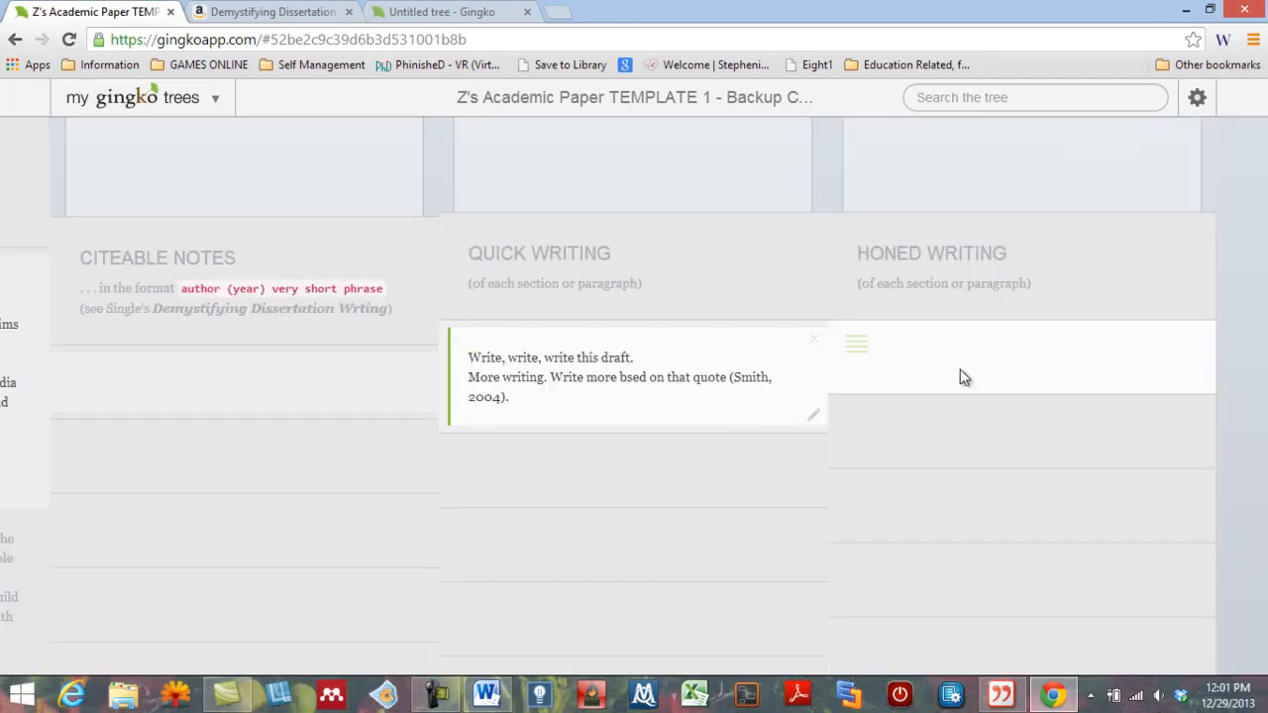
# Step: From the Honed Writing card, review the export formats, try current card and subcards and specific column as content, and close without exporting
pyautogui.click(962, 377)
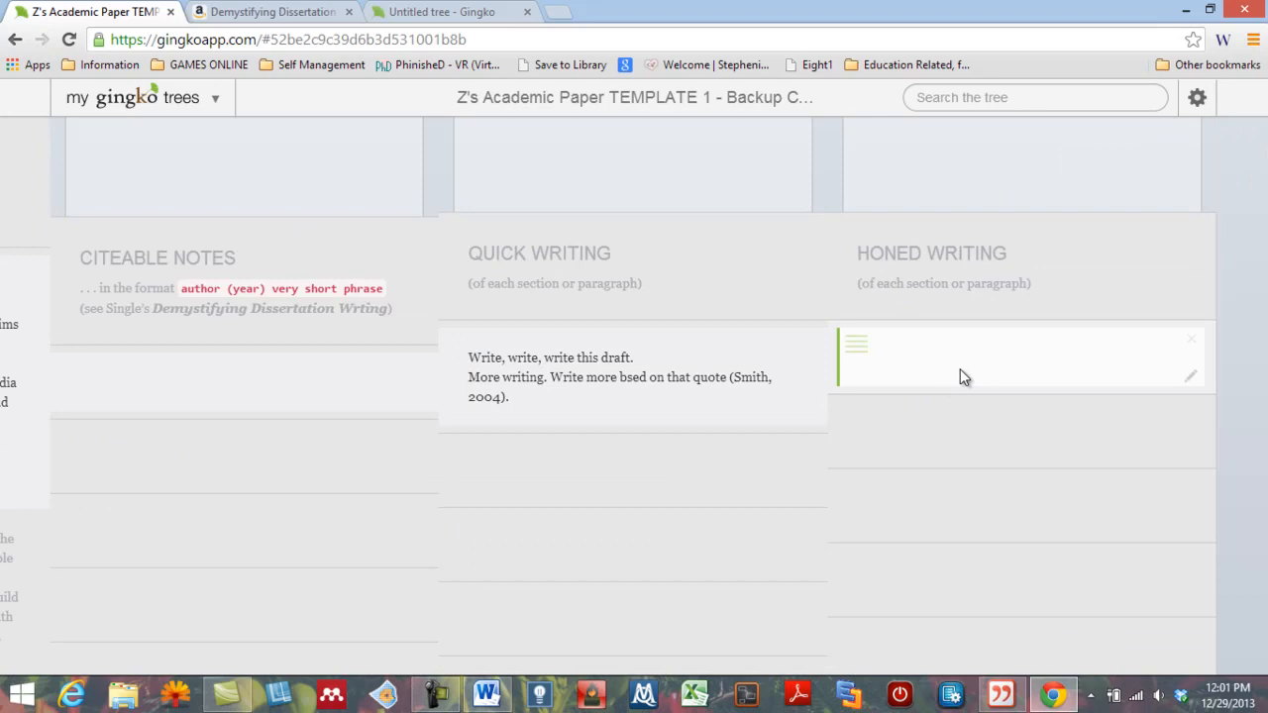
pyautogui.click(1197, 99)
pyautogui.click(1092, 141)
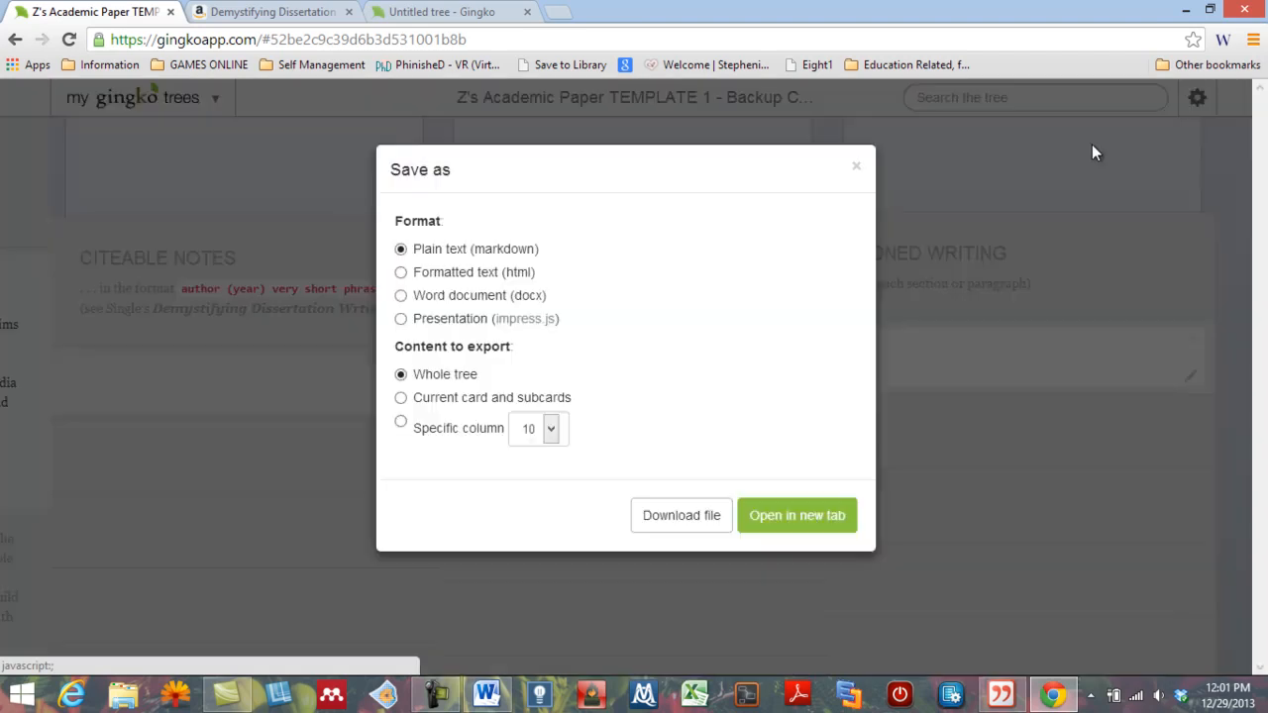
pyautogui.click(449, 402)
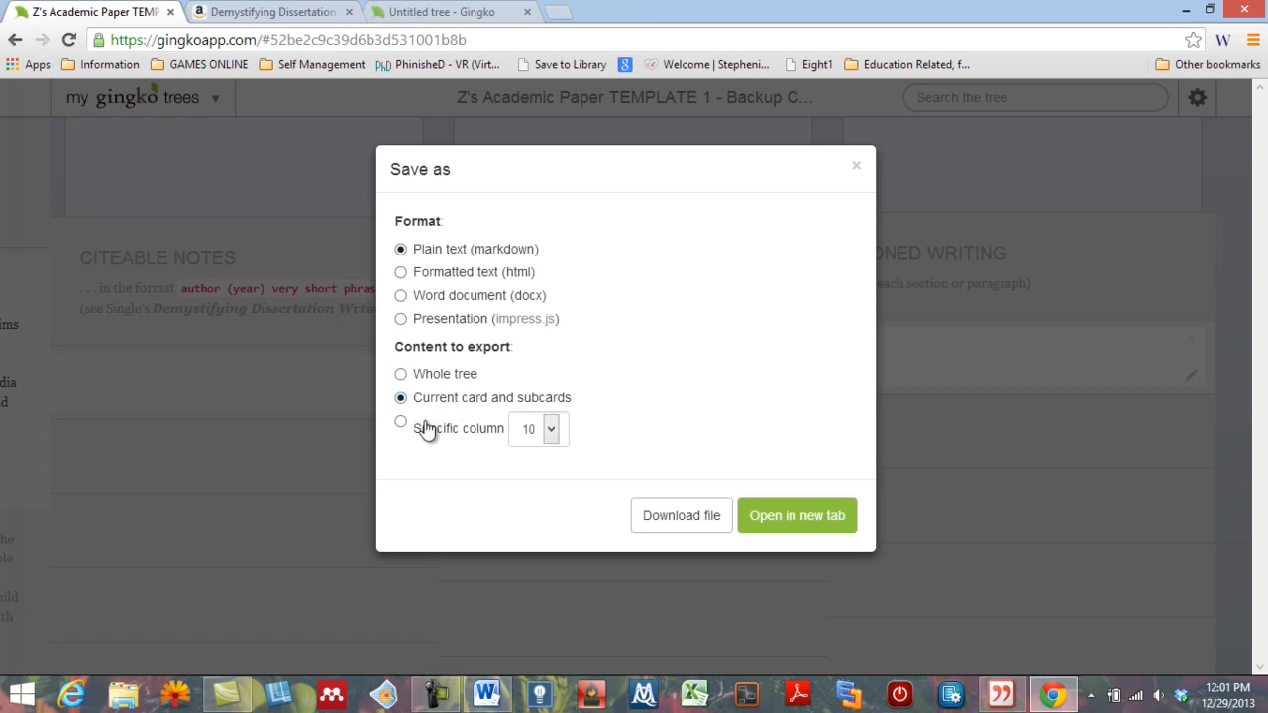
pyautogui.click(405, 426)
pyautogui.click(857, 170)
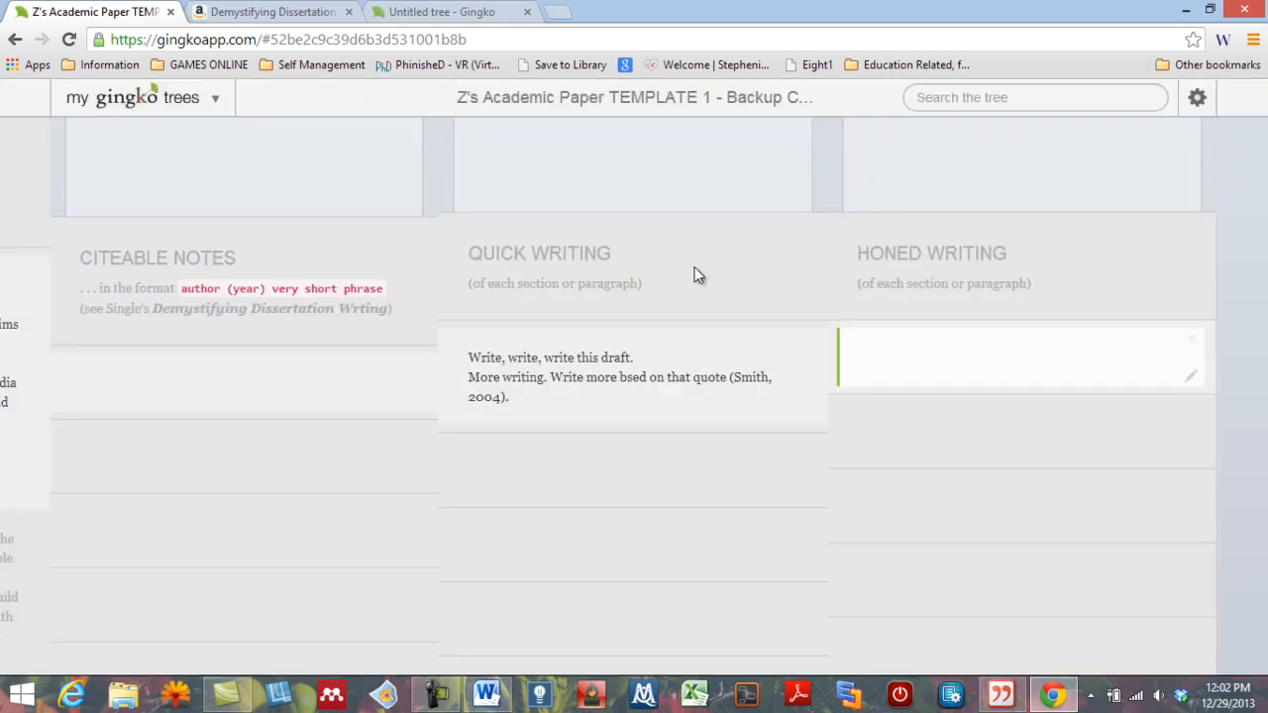
# Step: Step up through the Level 2 cards from 1.C. Statement of the Problem past Front Matter's sections to the Level 2 Outline heading
pyautogui.click(654, 374)
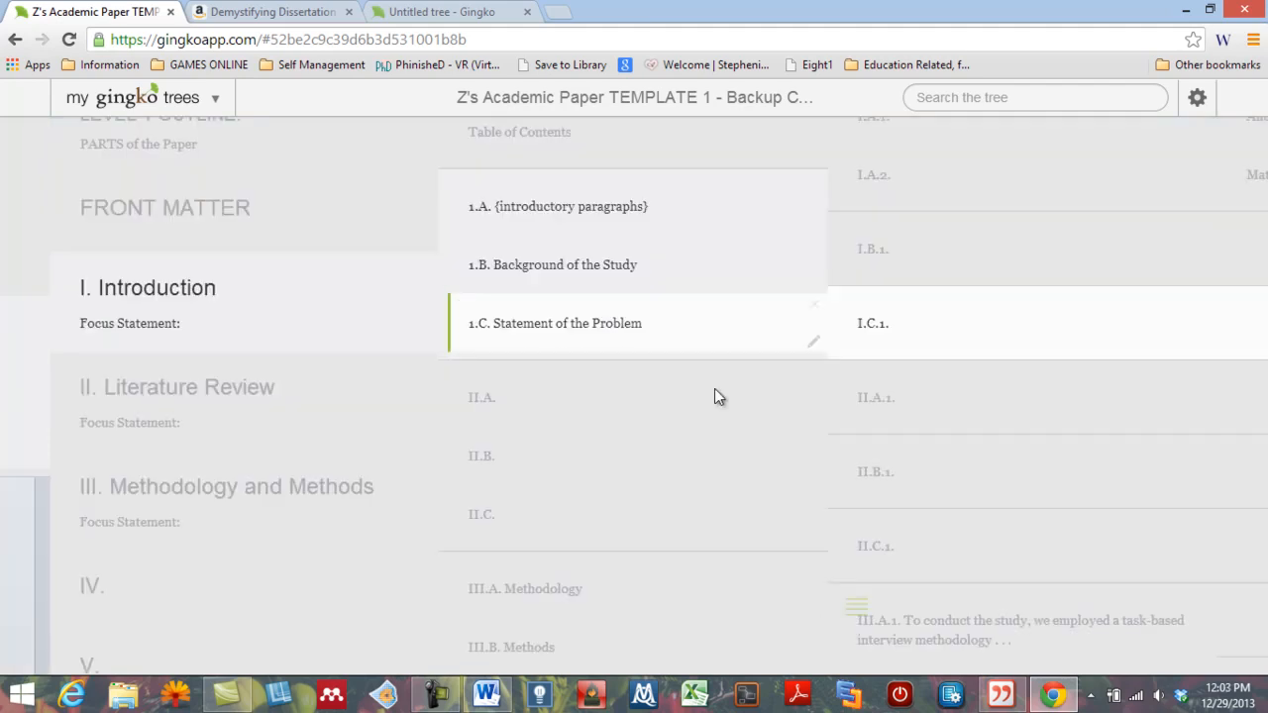
pyautogui.press('Up')
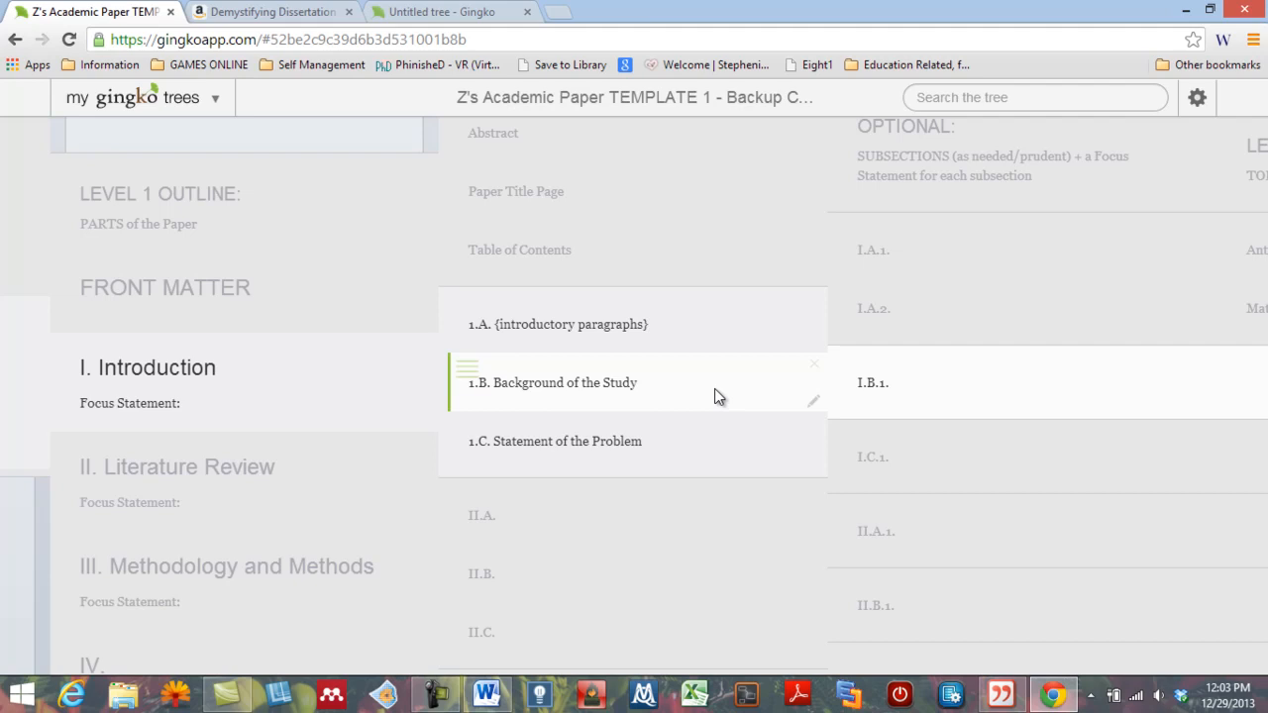
pyautogui.press('Up')
pyautogui.press('Up')
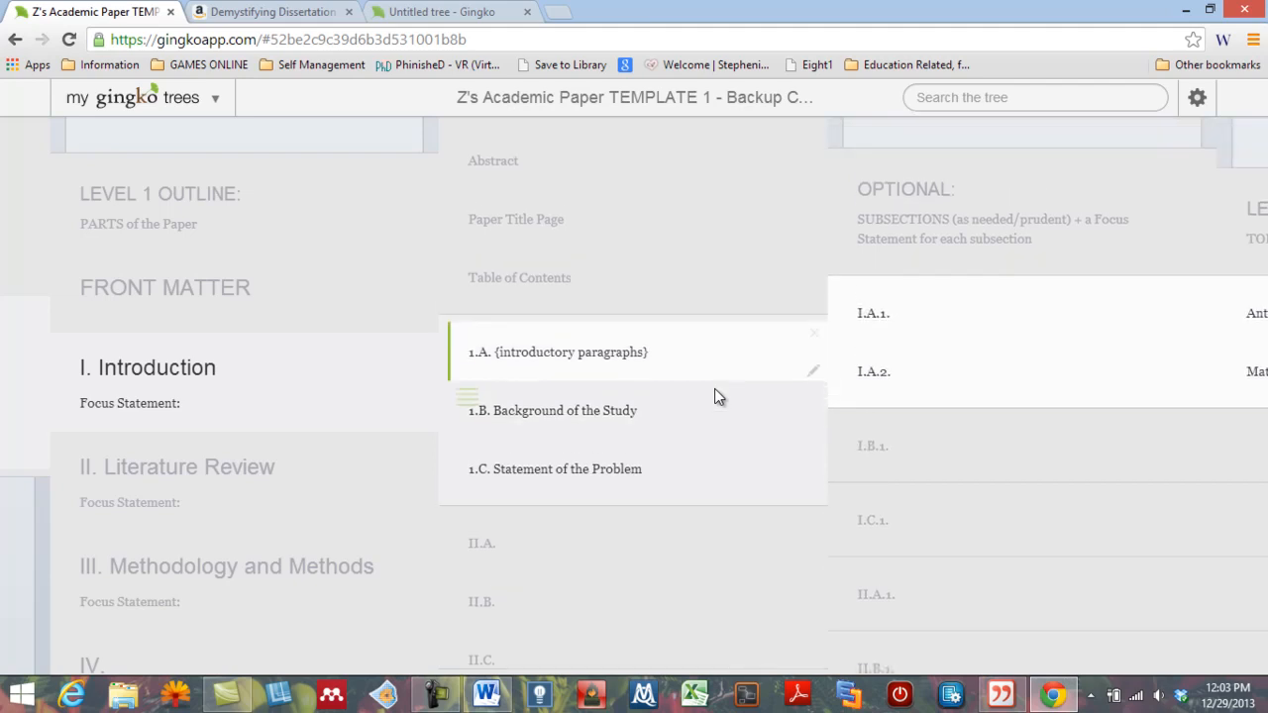
pyautogui.press('Up')
pyautogui.press('Up')
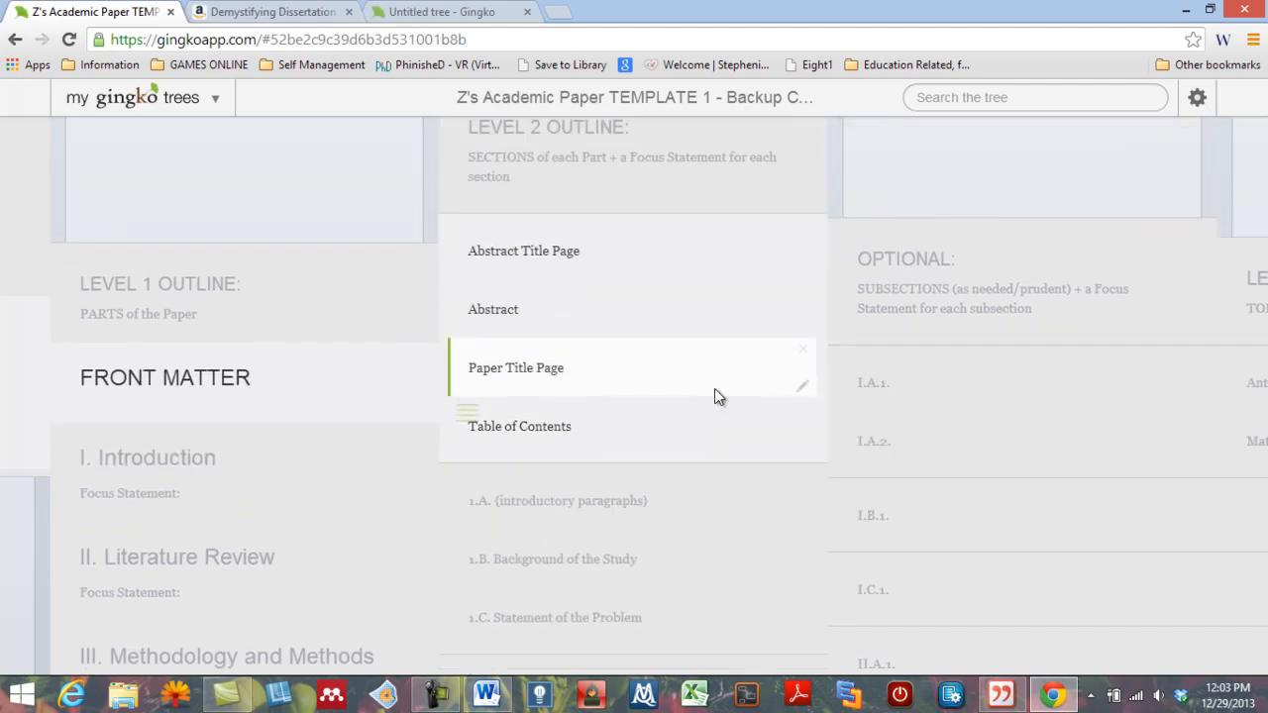
pyautogui.press('Up')
pyautogui.press('Up')
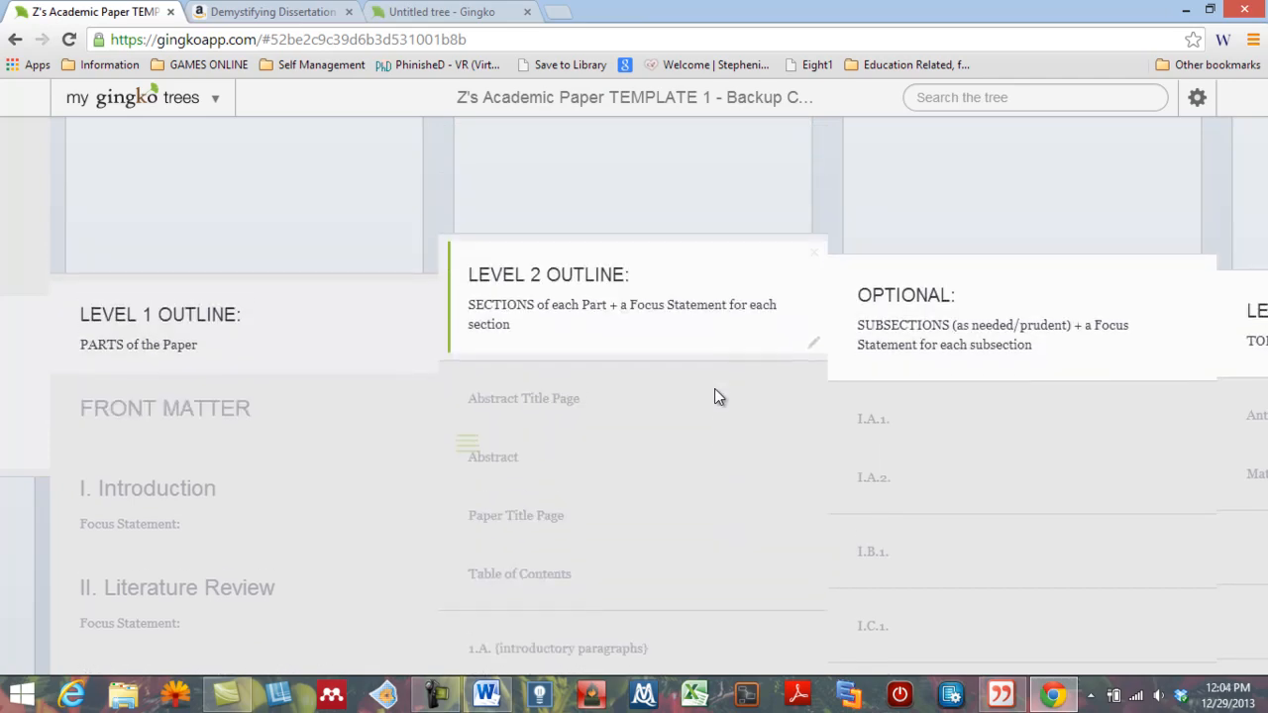
# Step: Move across the column headings to Quotes, Interactive Reading Notes, and Paraphrases, and view the first two quotations under Point #1
pyautogui.press('Right')
pyautogui.press('Right')
pyautogui.press('Right')
pyautogui.press('Right')
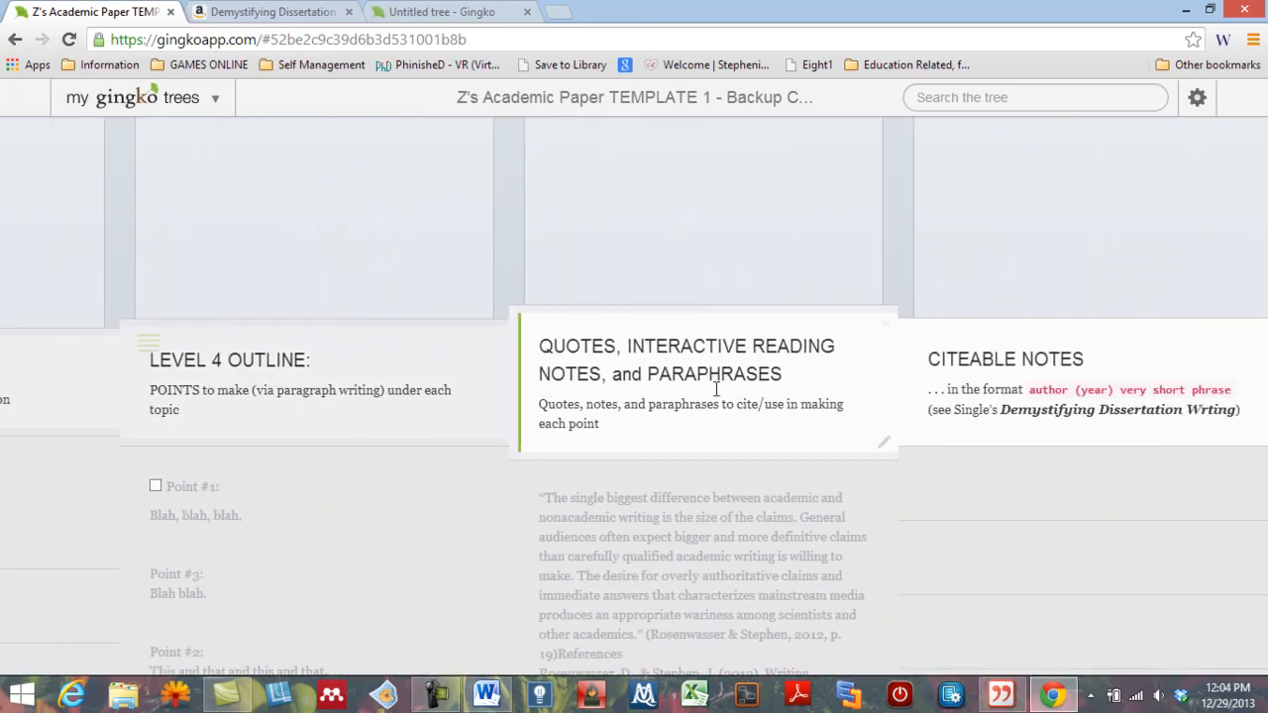
pyautogui.press('Down')
pyautogui.press('Down')
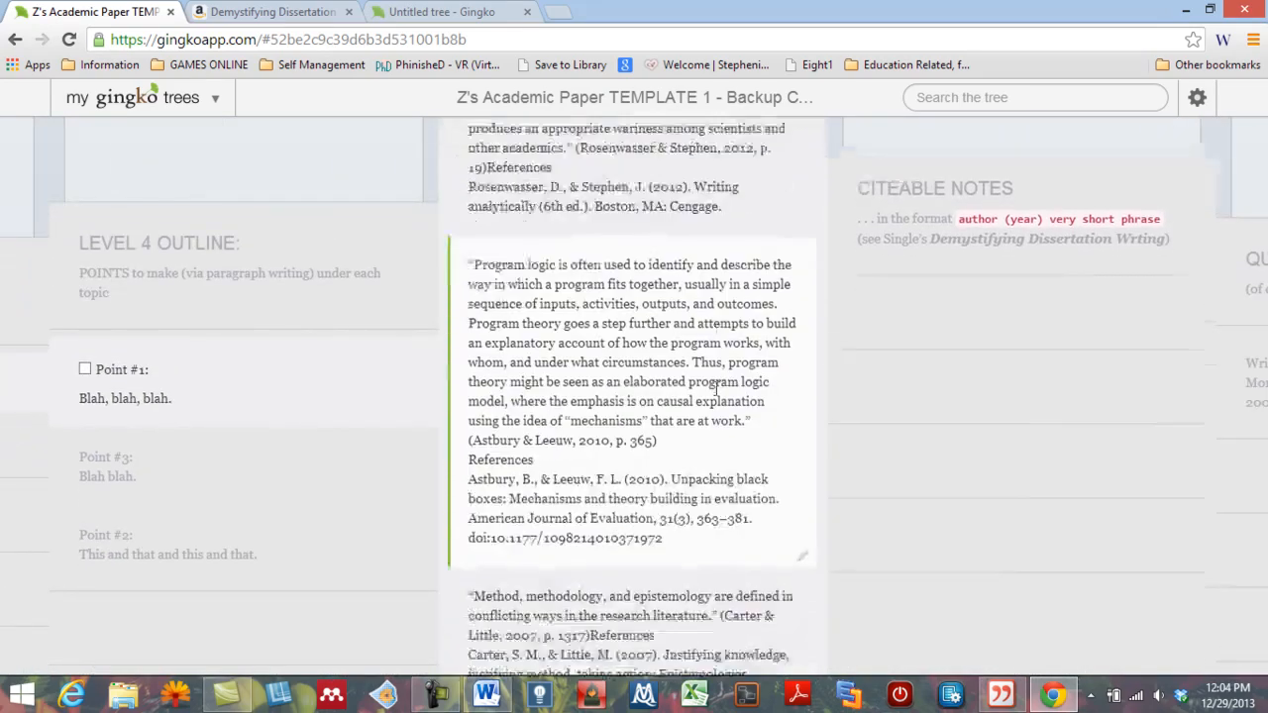
pyautogui.press('Up')
# Step: Follow the first quotation through Citeable Notes and Quick Writing to its Honed Writing card, and go back to subsection I.A.1
pyautogui.press('Right')
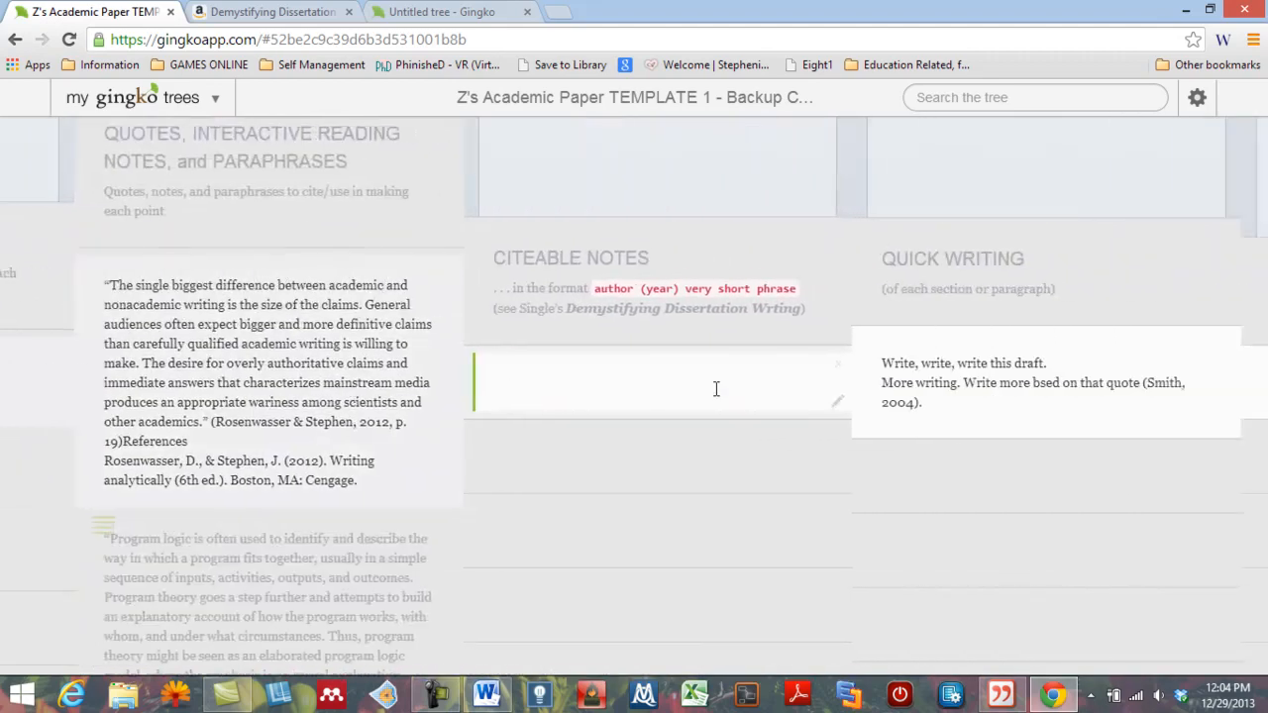
pyautogui.press('Right')
pyautogui.press('Right')
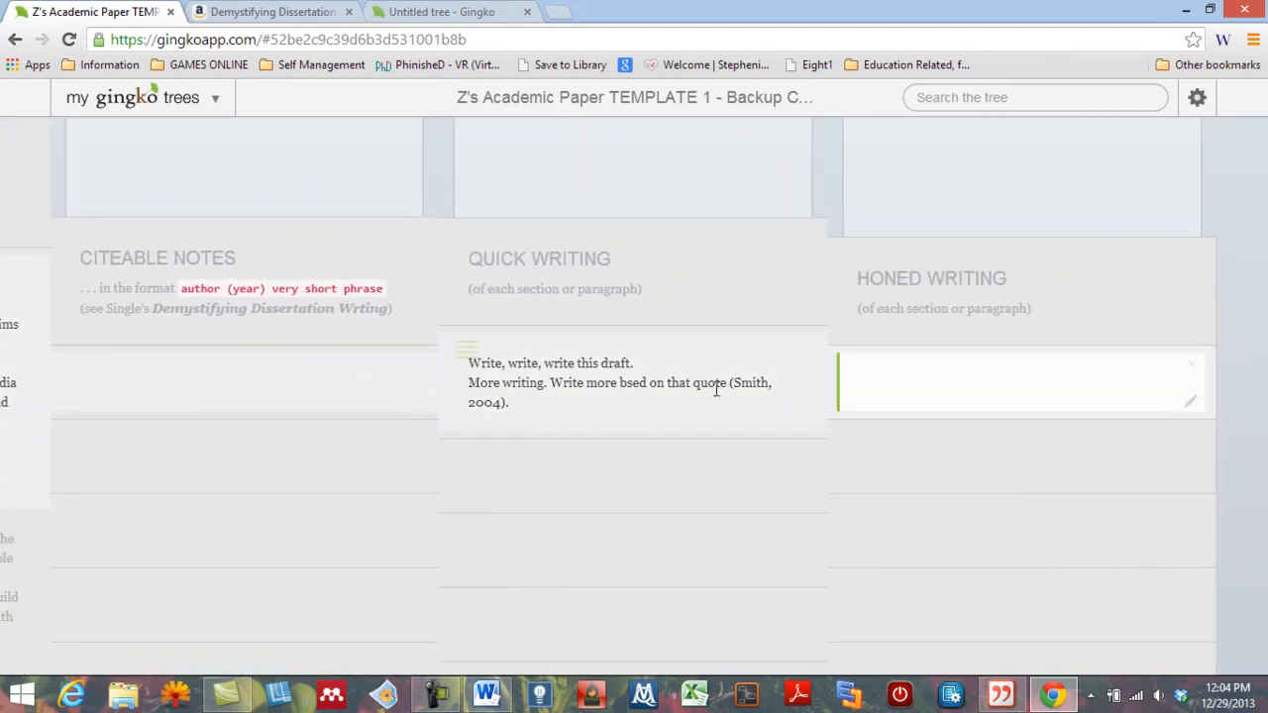
pyautogui.press('Left')
pyautogui.press('Left')
pyautogui.press('Left')
pyautogui.press('Left')
pyautogui.press('Left')
pyautogui.press('Left')
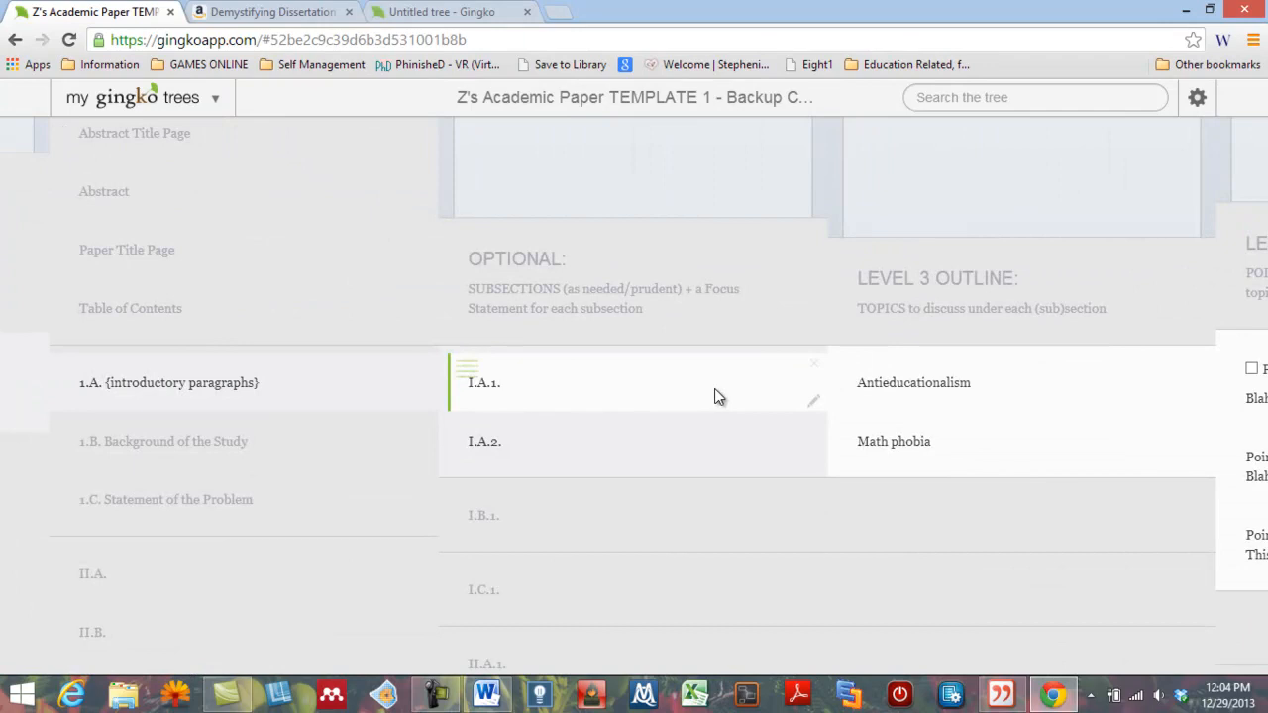